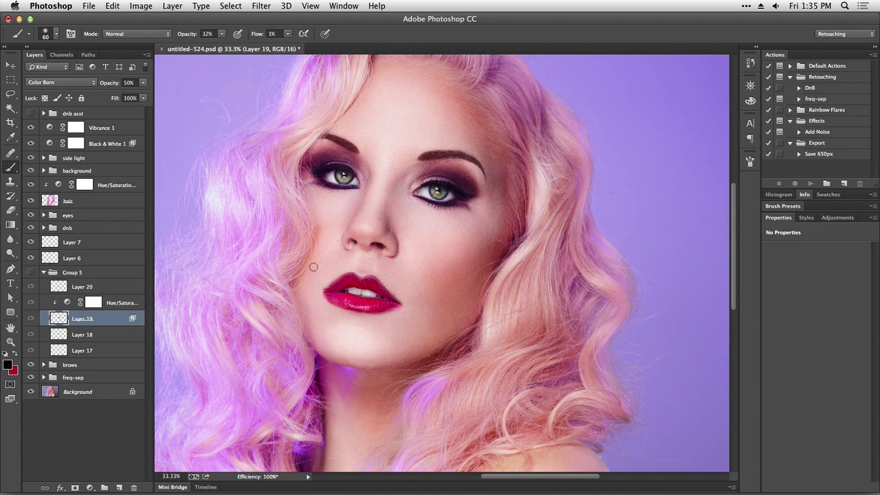
Preview the lip retouch in Group 5, collapse the group and hide it.
left_click(31, 273)
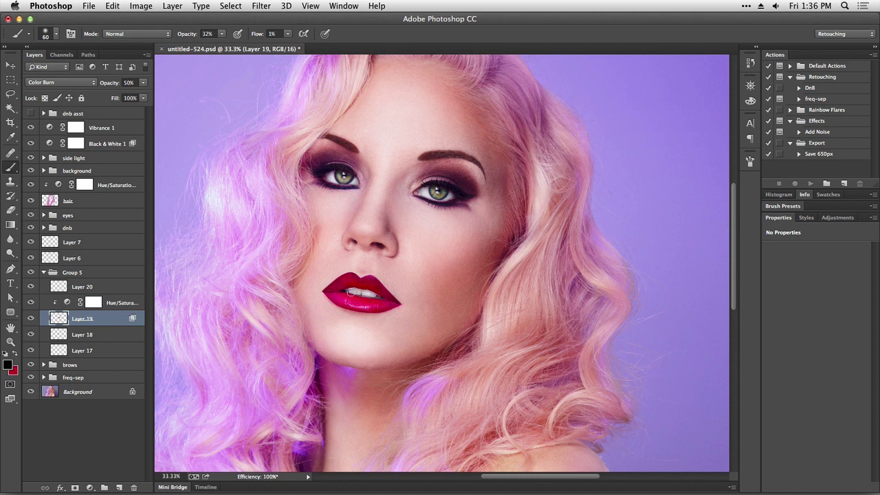
left_click(43, 273)
left_click(30, 273)
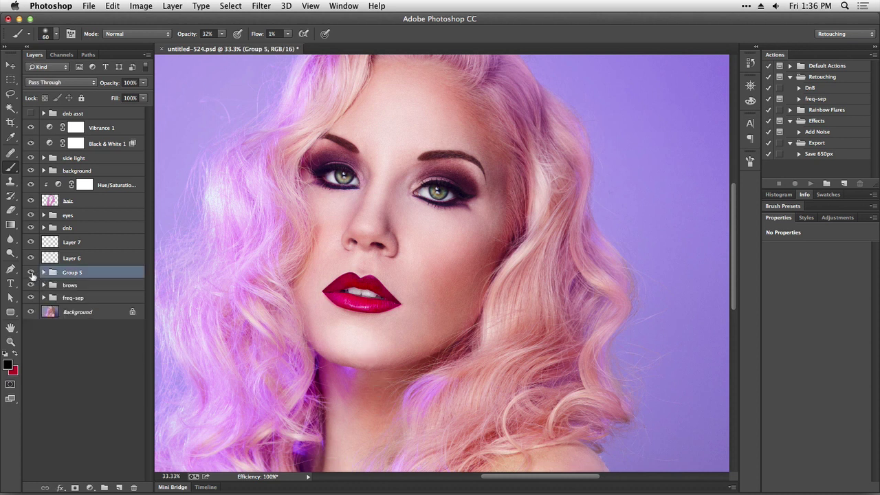
left_click(53, 272)
Add a new empty layer directly above the brows group and activate the Pen tool.
left_click(100, 283)
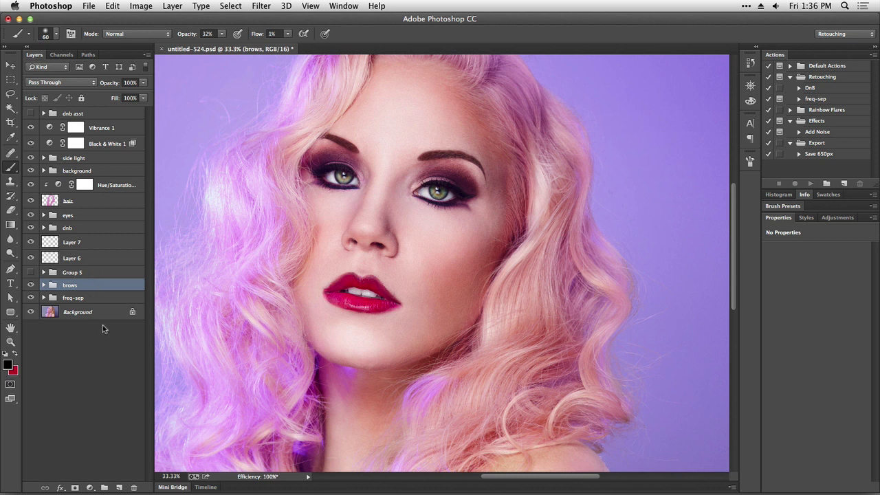
key("super+plus")
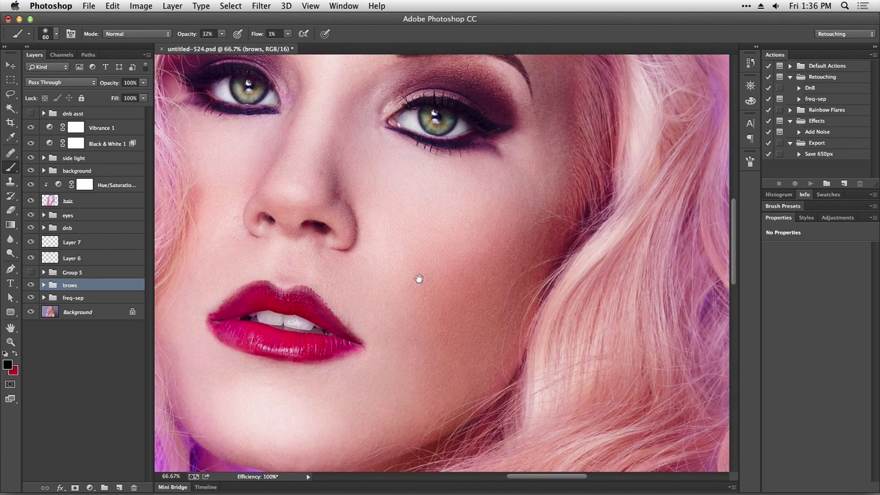
left_click_drag(419, 278, 543, 225)
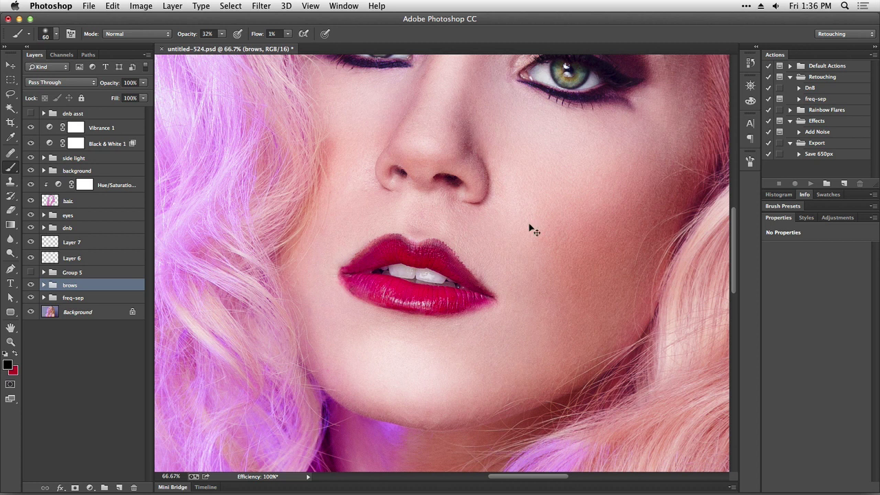
key("super+plus")
scroll(478, 289, "down", 1)
scroll(478, 289, "left", 1)
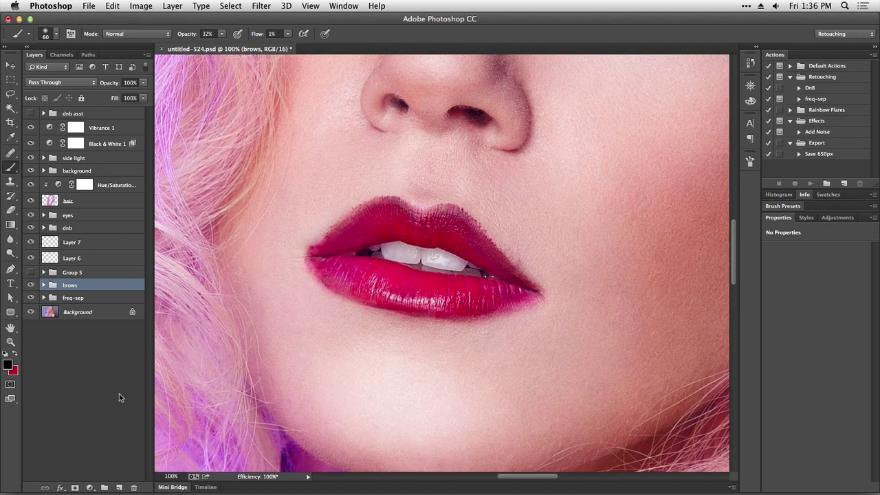
left_click(120, 488)
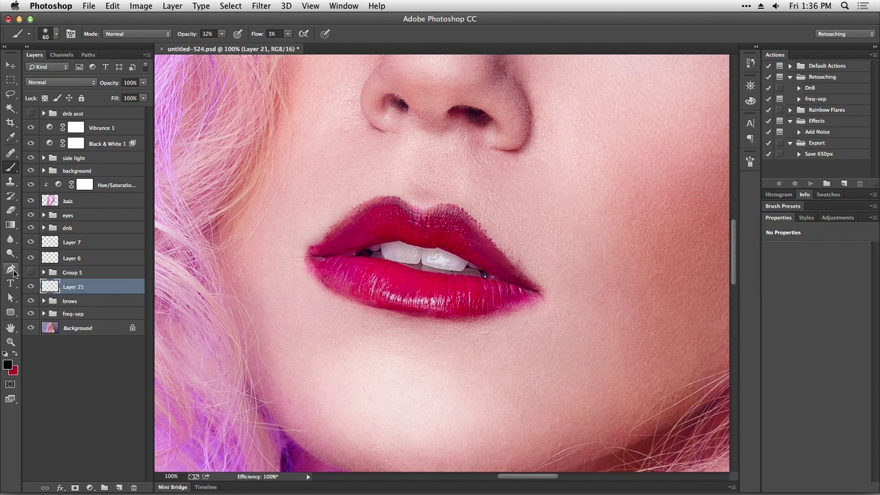
left_click(11, 269)
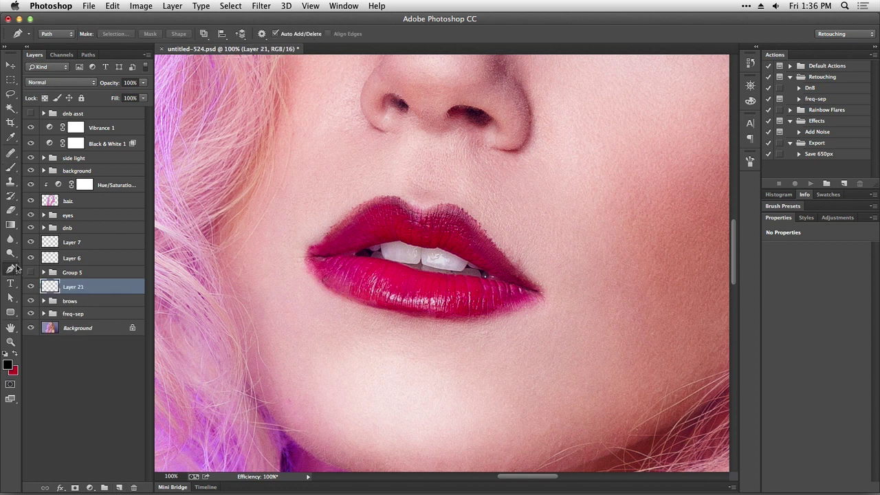
Draw a closed practice path with straight and curved segments on the cheek beside the nose.
left_click(308, 259)
left_click(522, 211)
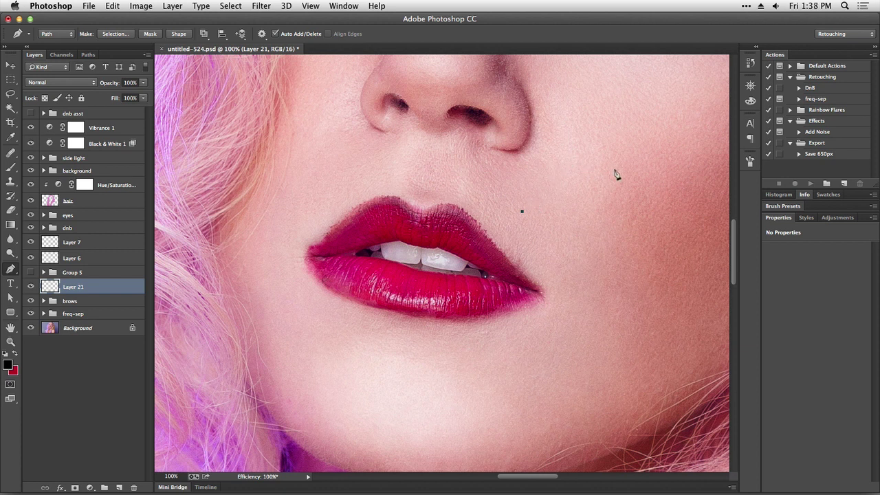
left_click(562, 145)
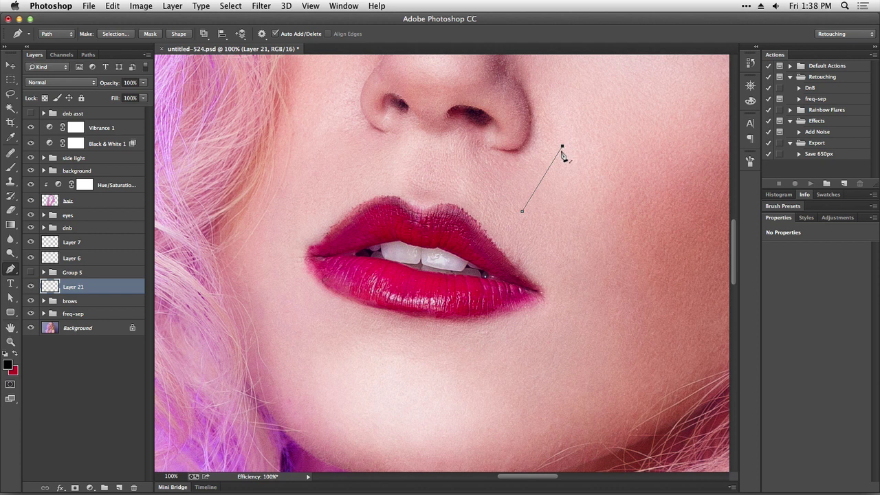
left_click(618, 138)
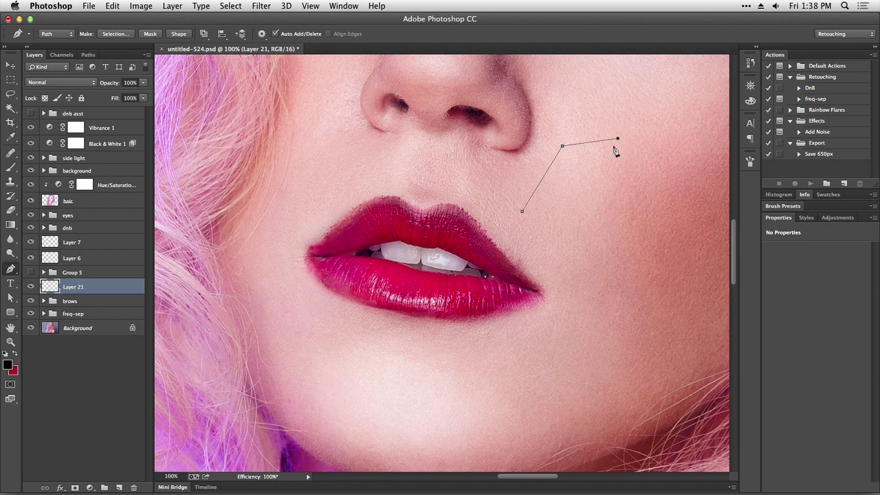
left_click(649, 196)
left_click_drag(650, 200, 520, 239)
left_click(522, 213)
Reshape the lower edge of the practice path by removing, adding and adjusting anchor points, and delete the path.
left_click(541, 240, "super")
left_click(602, 240, "ctrl")
left_click_drag(580, 248, 606, 242)
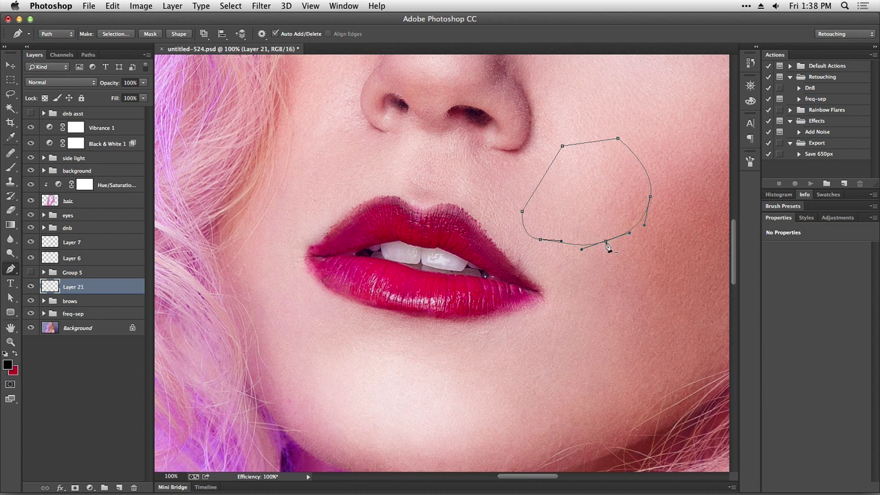
left_click(606, 243)
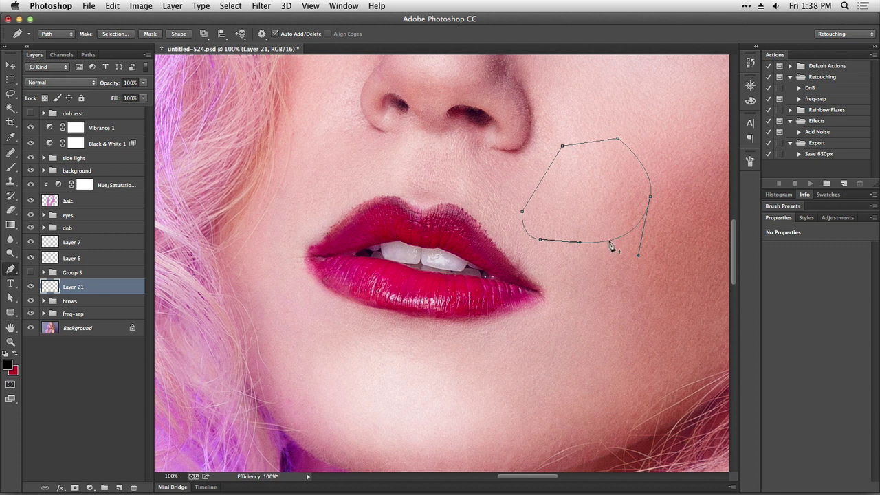
left_click(609, 243)
left_click_drag(609, 241, 602, 242)
mouse_move(541, 240)
left_mouse_down()
mouse_move(520, 233)
mouse_move(541, 240)
left_mouse_up()
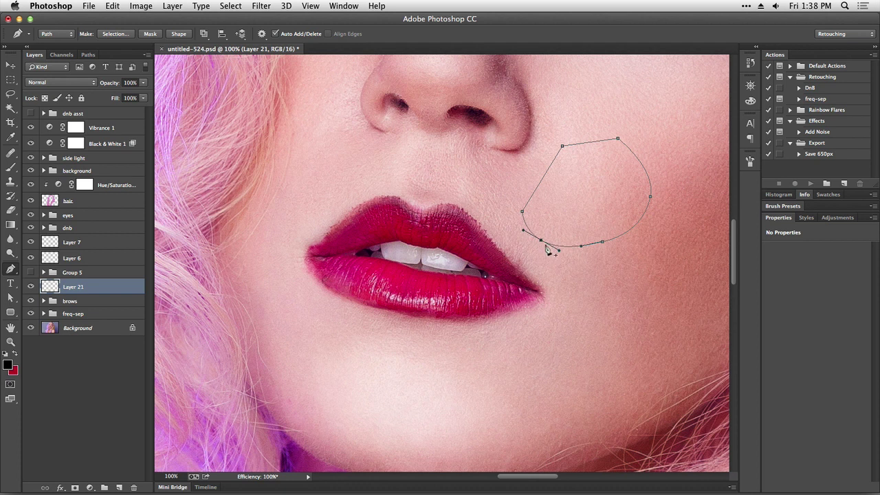
key("BackSpace")
key("BackSpace")
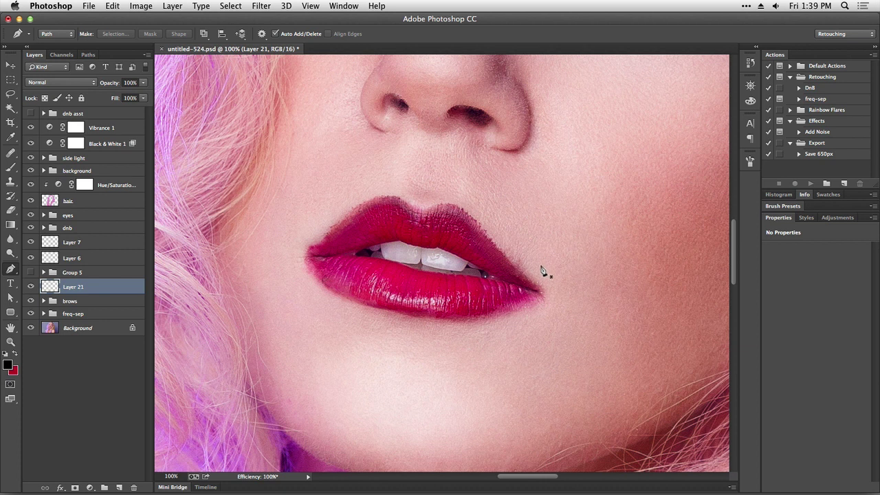
Trace the upper lip's outer edge with curved path segments from one mouth corner to the other.
left_click(306, 257)
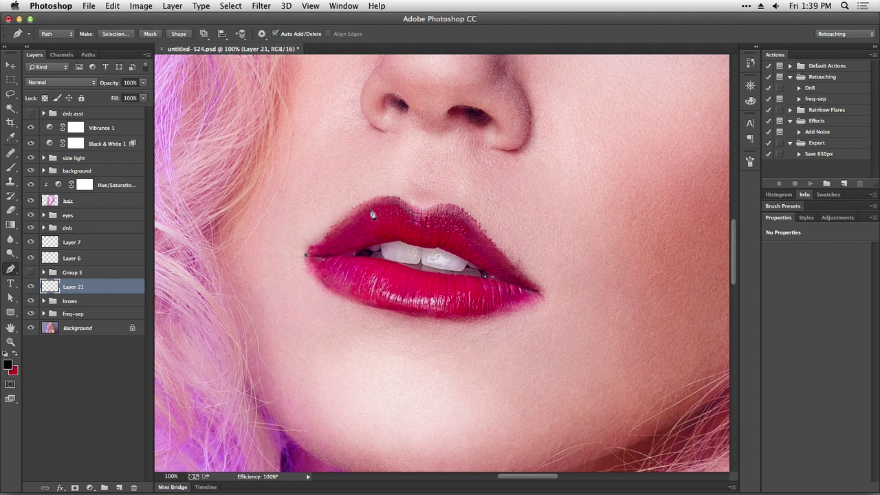
left_click_drag(361, 202, 376, 200)
left_click_drag(414, 205, 418, 229)
key("super+z")
left_click_drag(386, 196, 361, 205)
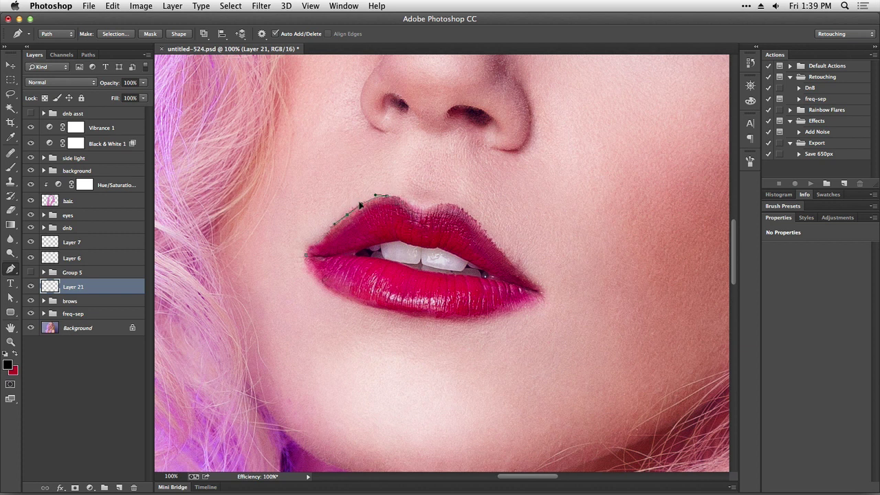
left_click(417, 216)
left_click_drag(451, 205, 461, 210)
left_click_drag(499, 245, 504, 252)
left_click(540, 294)
Continue the path along the lower lip's outer edge and close it at the starting mouth corner.
left_click_drag(466, 322, 449, 321)
left_click_drag(353, 303, 355, 303)
left_click(306, 256)
left_click(306, 257)
Adjust the path's anchor points and handles along the lower lip's edge, stepping back through unwanted edits.
key("super+equal")
key("space")
left_click_drag(461, 300, 488, 306)
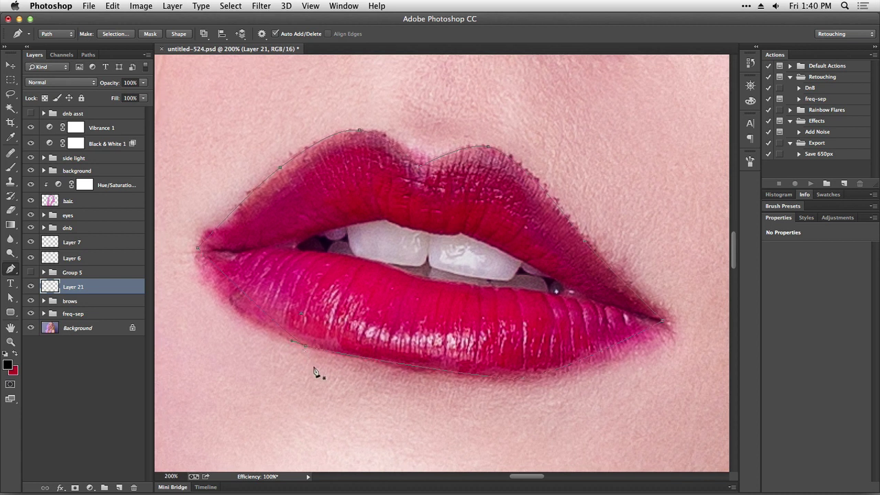
left_click_drag(283, 341, 246, 323)
mouse_move(305, 350)
left_mouse_down()
mouse_move(325, 350)
mouse_move(328, 362)
mouse_move(295, 341)
left_mouse_up()
left_click(112, 6)
left_click(138, 19)
left_click(114, 6)
left_click(132, 20)
key("super+alt+z")
Refine the curve handles of the path over both upper lip peaks and the slope beside them.
left_click_drag(342, 129, 390, 133)
left_click_drag(488, 145, 529, 159)
left_click_drag(467, 143, 460, 142)
left_click(583, 241)
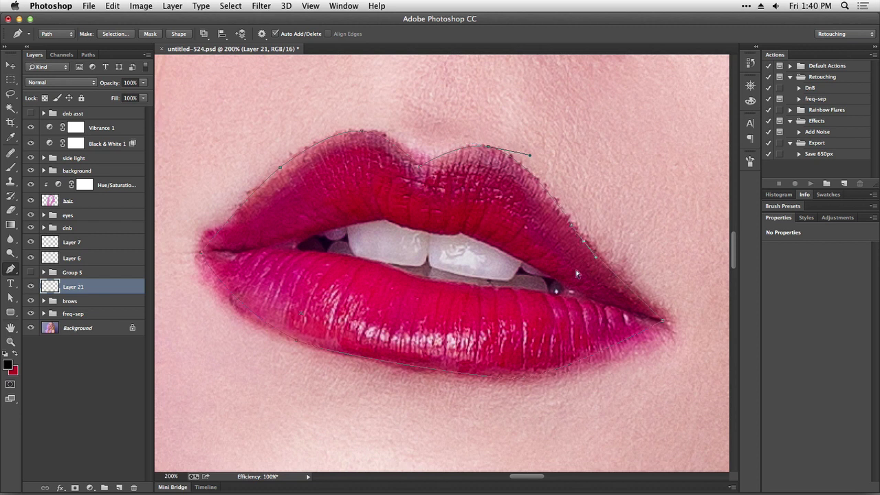
Fine-tune the anchor points under the lower lip and at the mouth corner so the path follows the edge.
left_click(514, 381)
left_click_drag(514, 380, 516, 378)
left_click(472, 383)
left_click_drag(477, 377, 473, 381)
left_click(201, 255)
Save the work path under the name lips2.
left_click(88, 55)
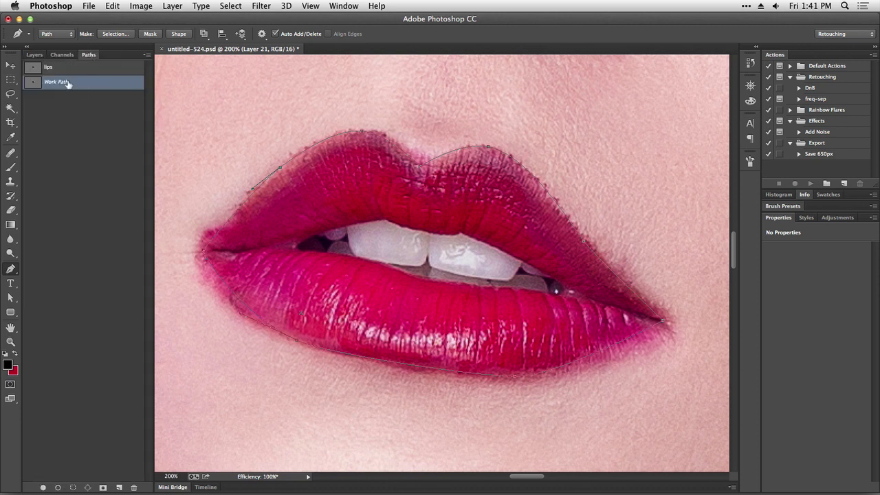
double_click(66, 83)
type("lips2")
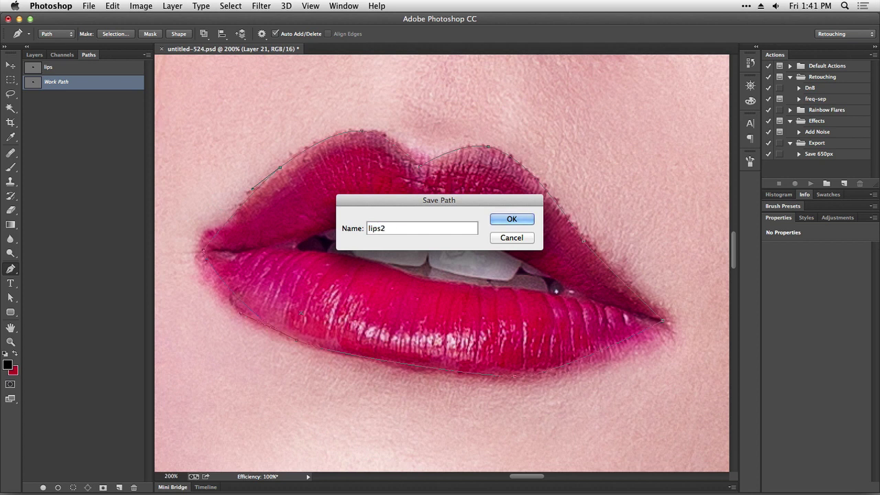
left_click(519, 223)
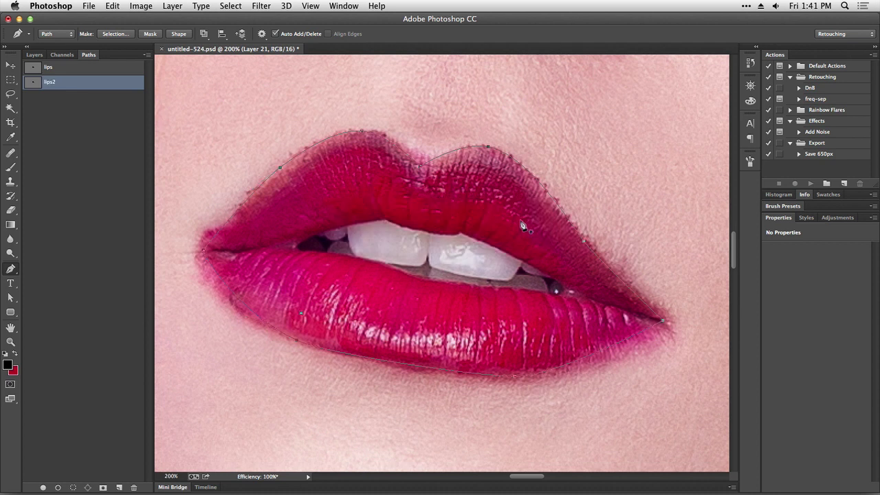
Make a new anti-aliased selection from the lip path with a feather radius of 1 pixel.
left_click(35, 55)
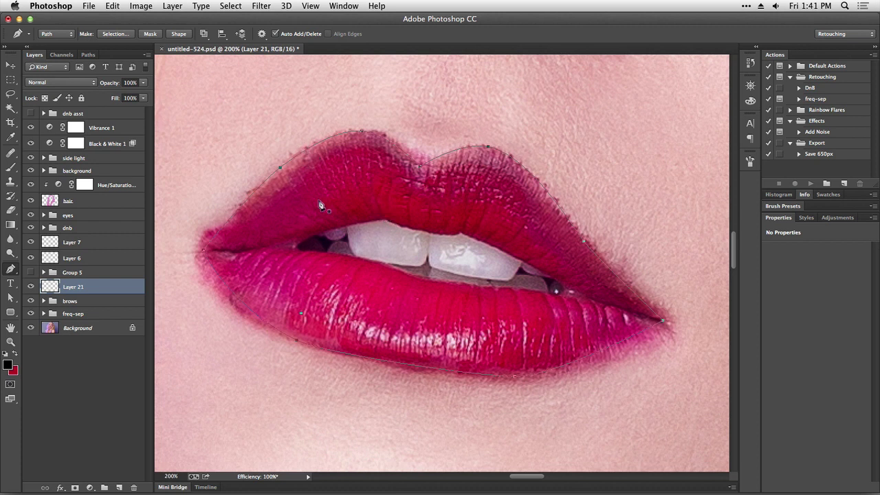
right_click(306, 156)
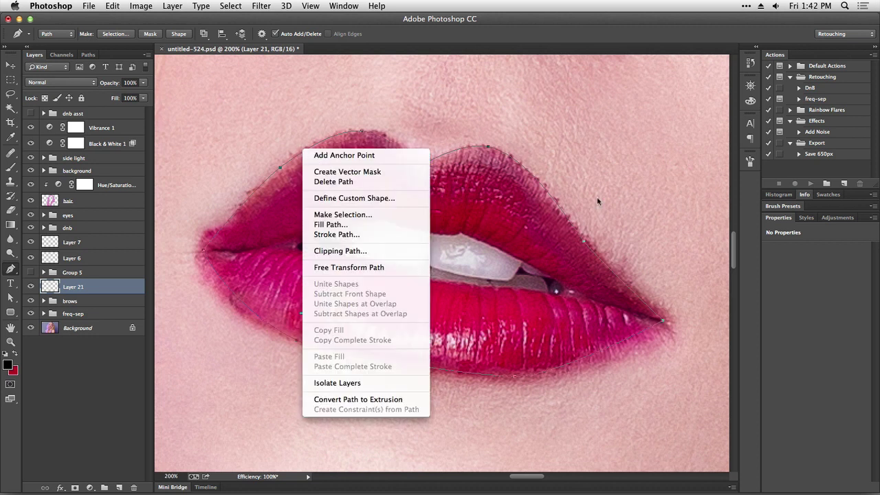
left_click(381, 216)
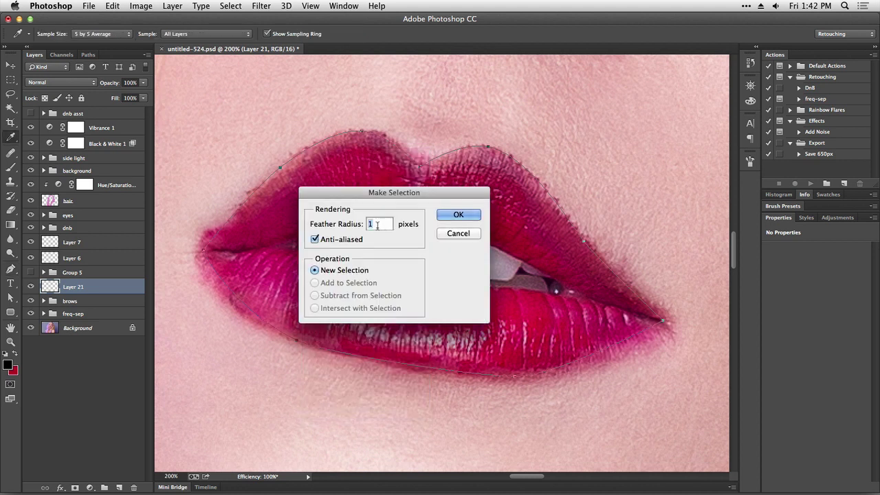
left_click_drag(389, 196, 431, 208)
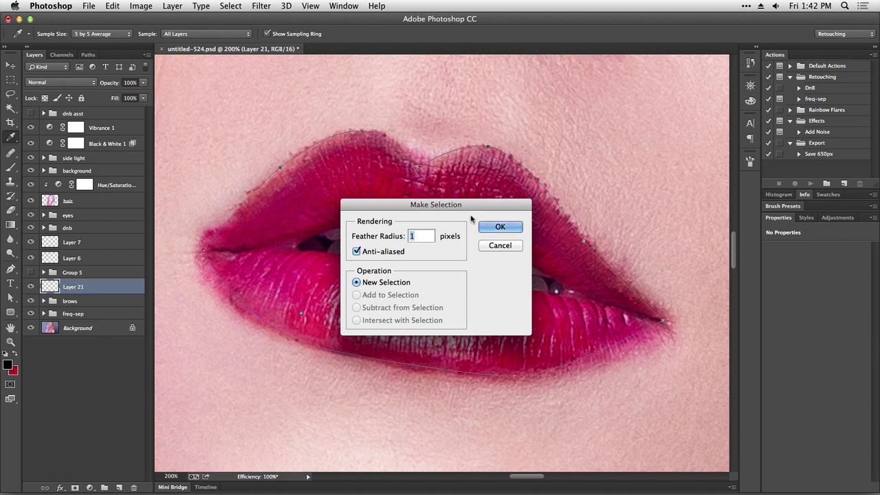
left_click_drag(478, 204, 472, 198)
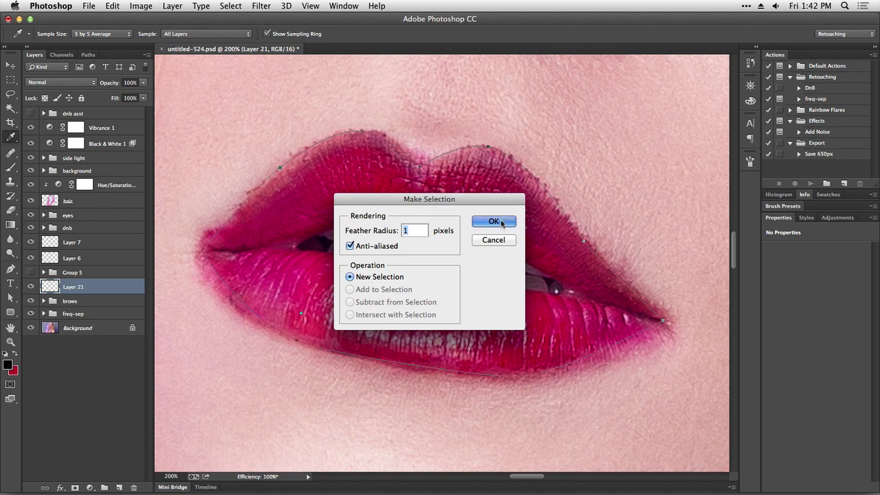
left_click(501, 220)
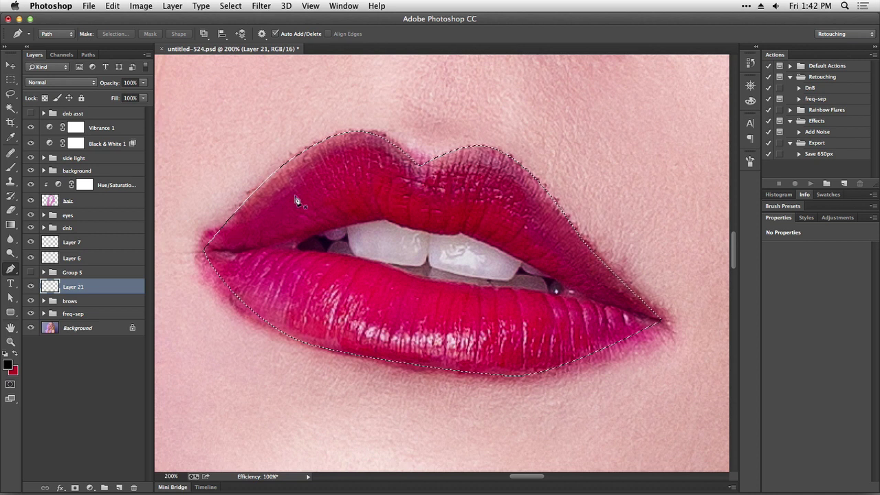
Rename the new empty layer as lips-darken.
double_click(79, 289)
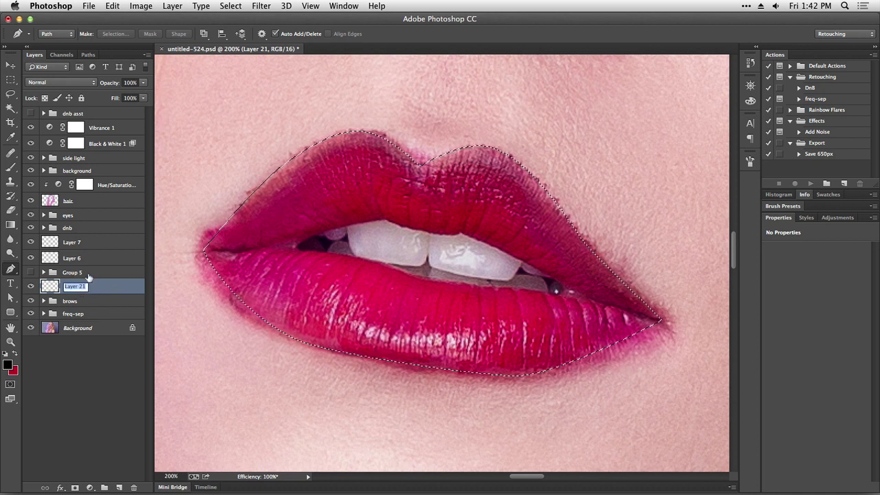
type("lips")
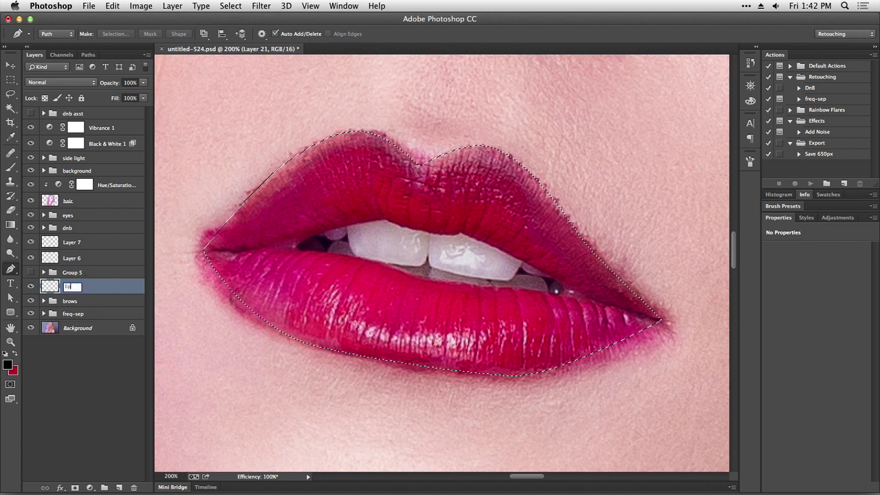
type("-darker")
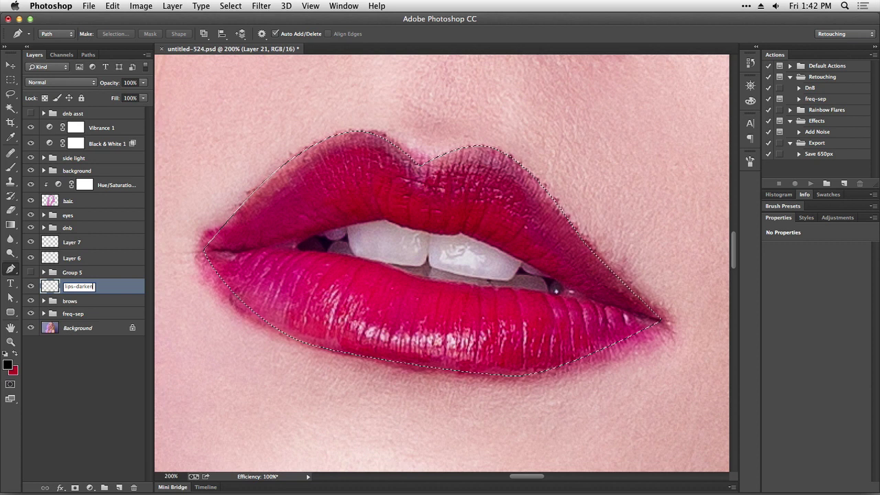
left_click(105, 293)
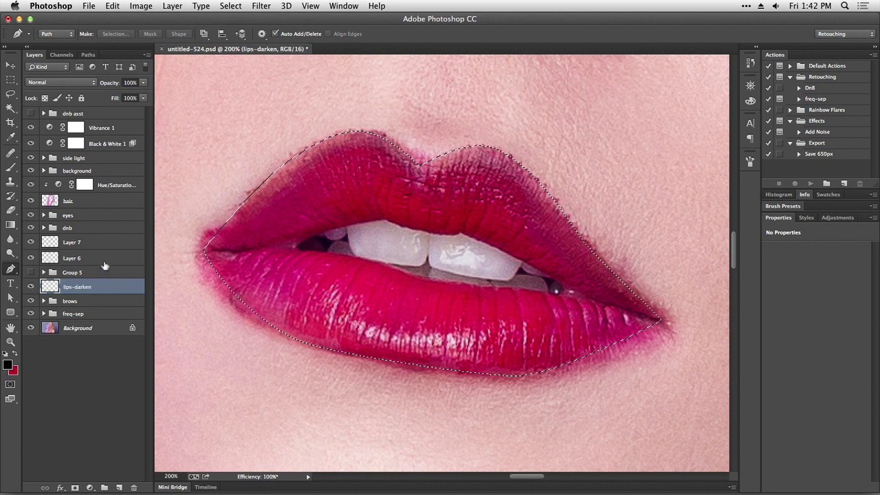
Set the lips-darken layer's blend mode to Darken and activate the Healing Brush.
left_click(80, 84)
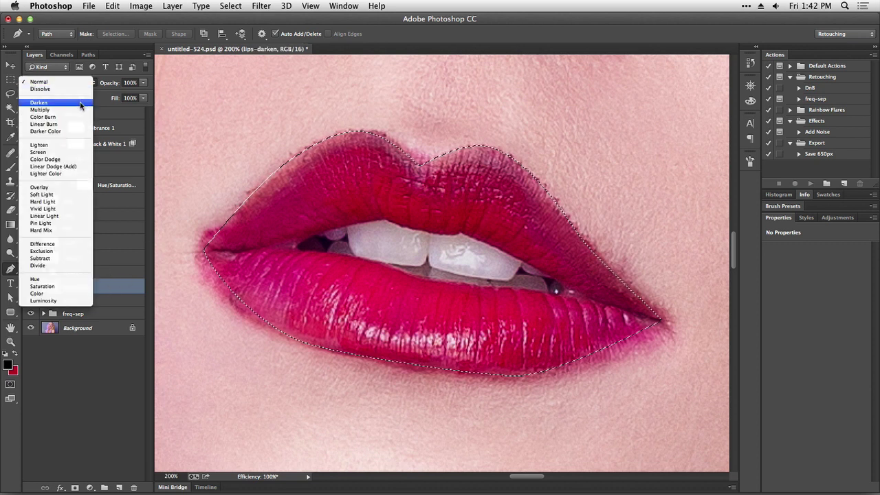
left_click(79, 104)
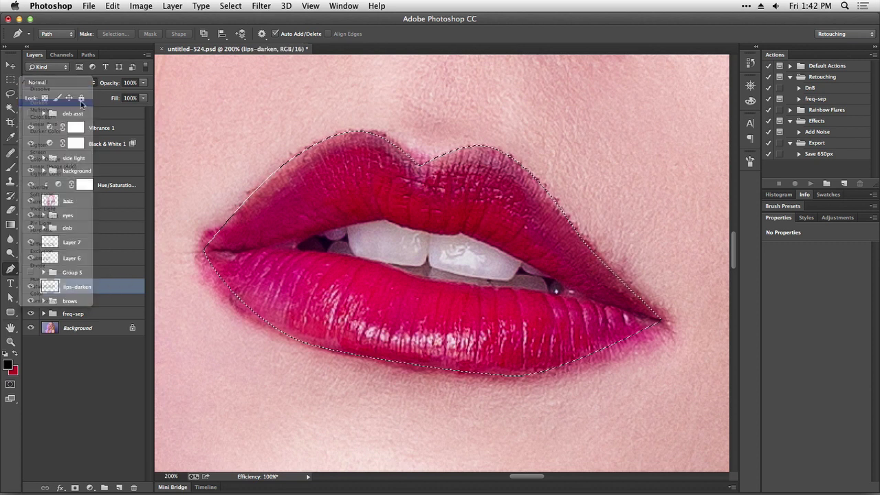
left_click(12, 154)
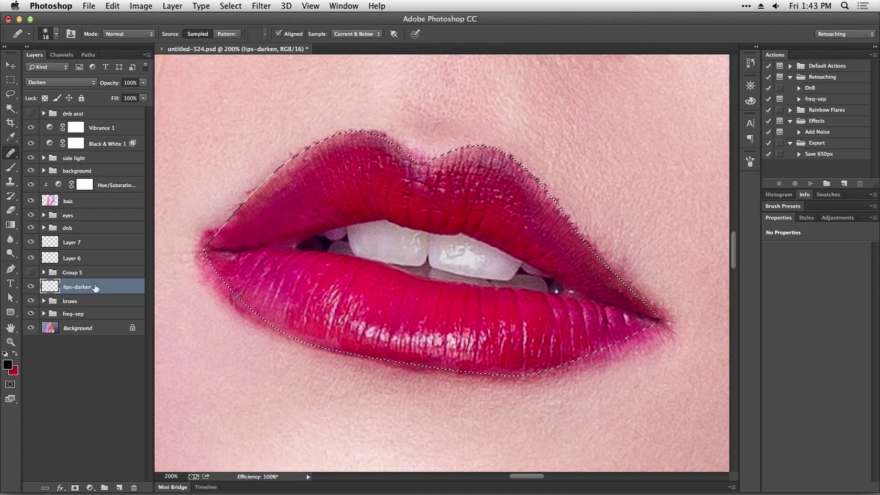
Set the Healing Brush mode to Darken and dab over the upper lip's left edge using skin sampled above the lip.
left_click(151, 34)
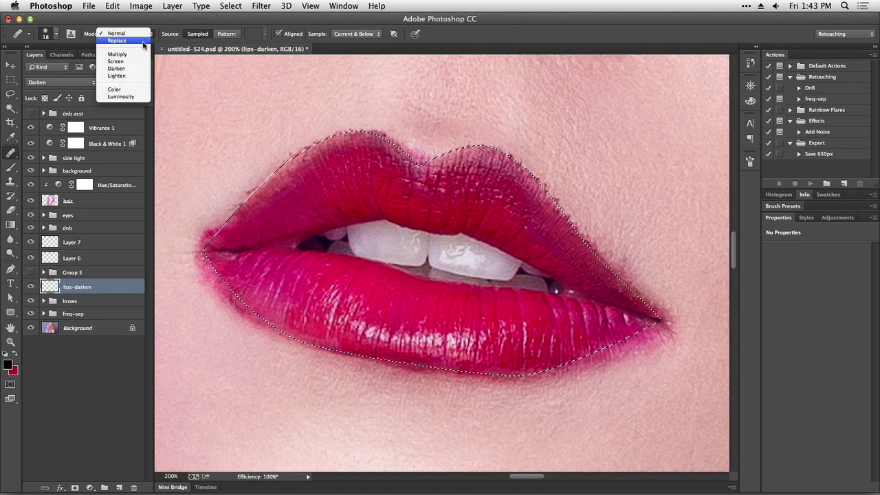
left_click(138, 70)
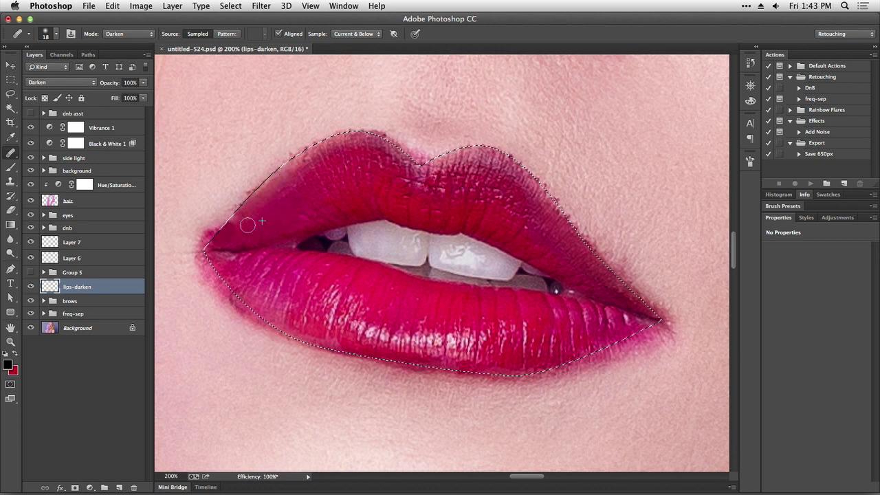
left_click(341, 121, "alt")
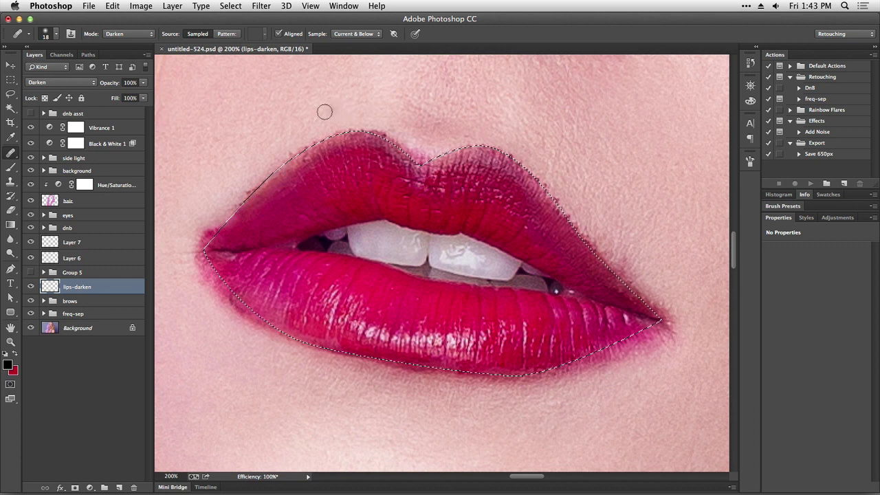
left_click(240, 208)
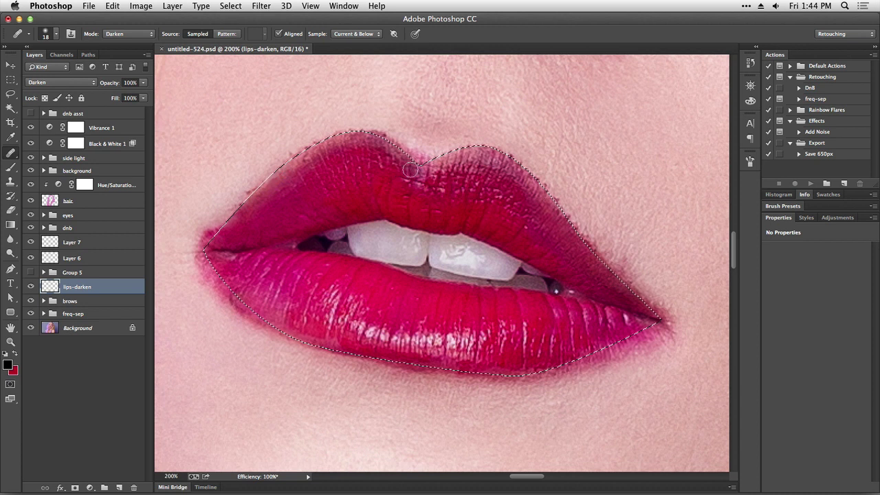
Heal the creases and light spots in the middle of the upper lip below the cupid's bow, resampling nearby lip texture.
left_click(419, 198, "alt")
mouse_move(421, 181)
left_mouse_down()
mouse_move(401, 181)
mouse_move(436, 190)
left_mouse_up()
left_click(419, 199, "alt")
left_click(431, 202, "alt")
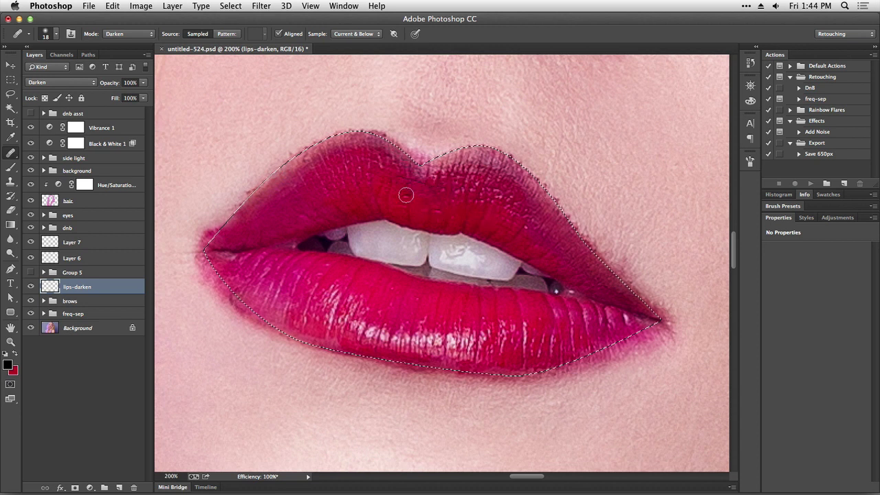
left_click(423, 207, "alt")
left_click_drag(432, 224, 449, 222)
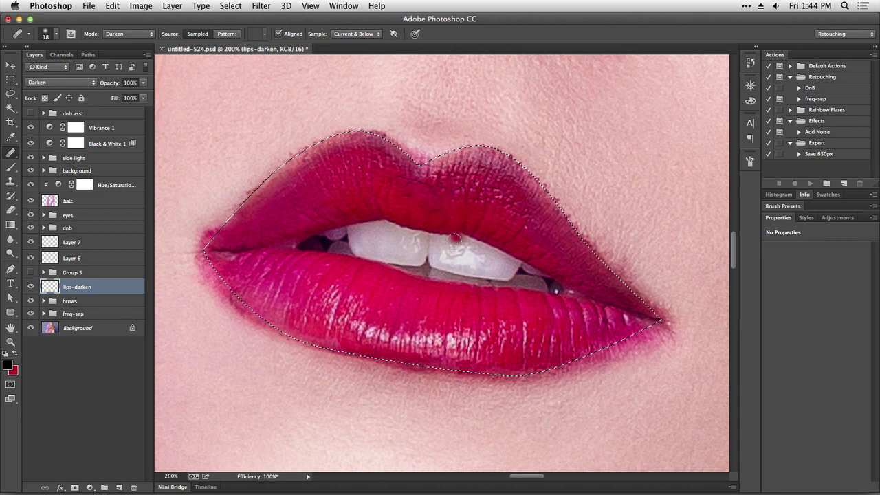
Heal the pale areas at the left corner and left edge of the lower lip with nearby lip texture.
left_click(248, 258, "alt")
left_click_drag(226, 256, 228, 256)
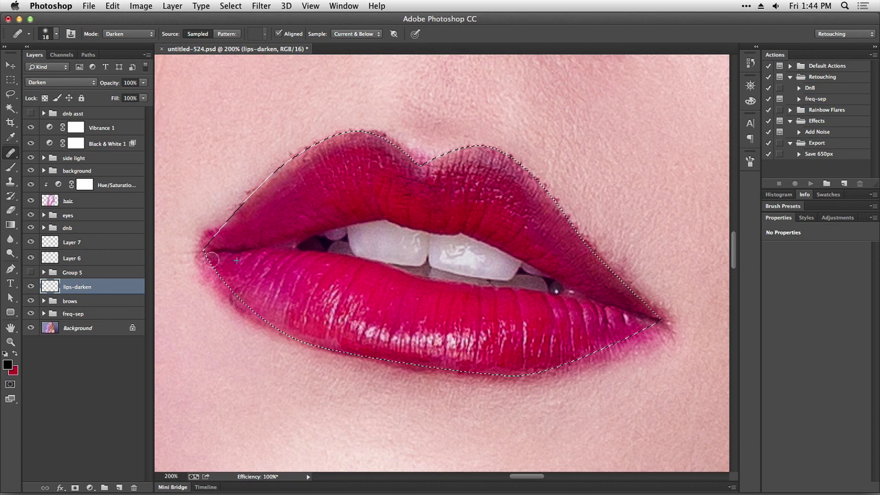
left_click(239, 272, "alt")
left_click_drag(240, 296, 241, 296)
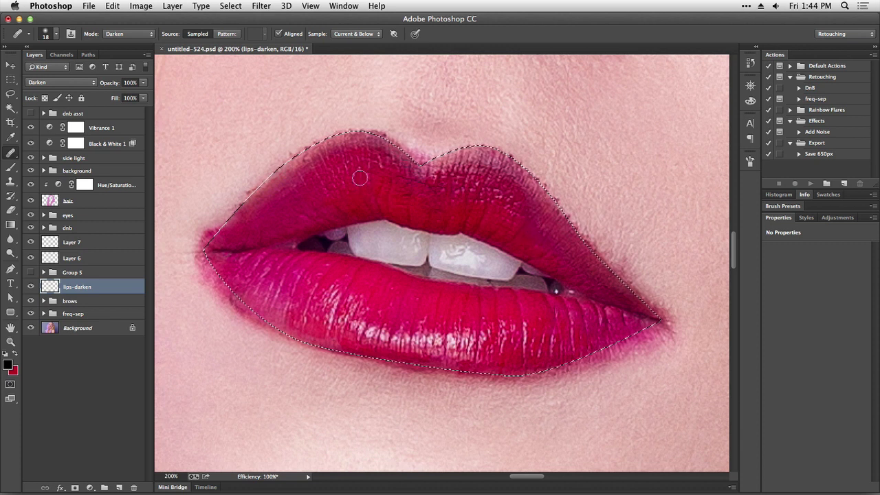
Heal light spots on the left half of the upper lip and near its left corner using adjacent lip samples.
left_click(353, 200, "alt")
left_click(350, 196)
left_click(379, 191, "alt")
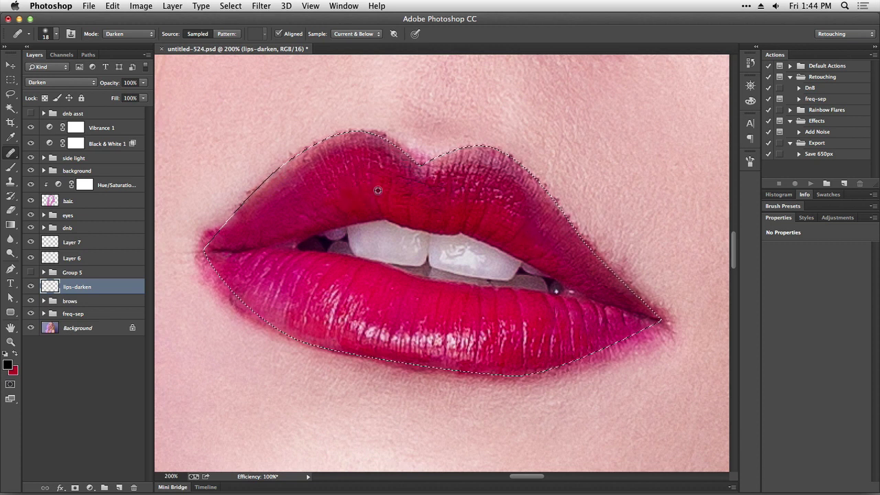
left_click(369, 173)
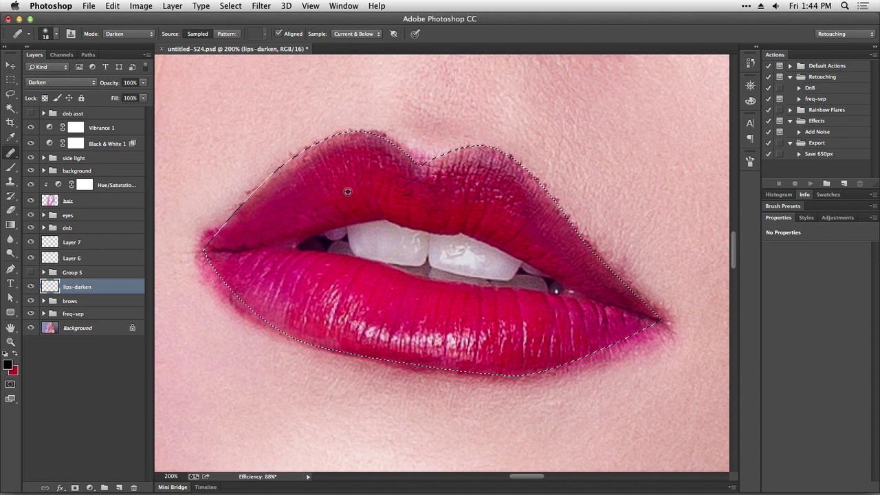
left_click(248, 227, "alt")
left_click_drag(226, 235, 223, 230)
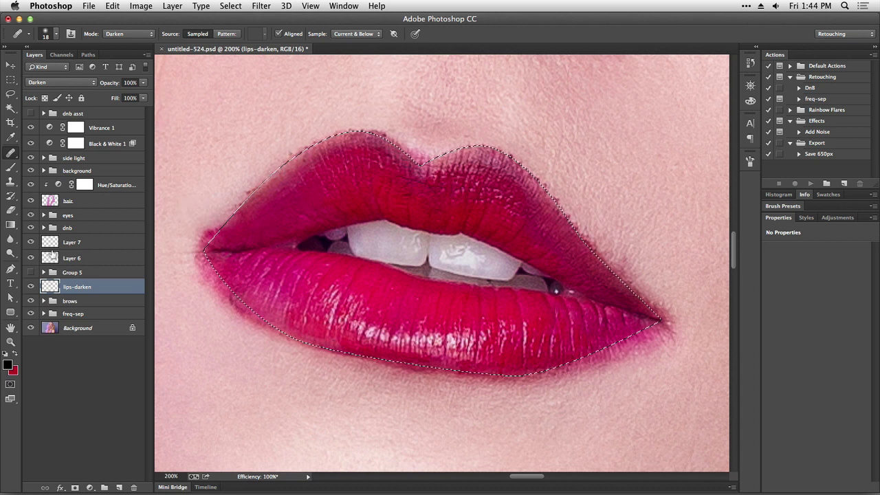
Toggle the lips-darken layer's visibility to compare the lips before and after healing, leaving the layer shown.
left_click(30, 287)
left_click(30, 286)
left_click(30, 287)
left_click(30, 287)
left_click(30, 286)
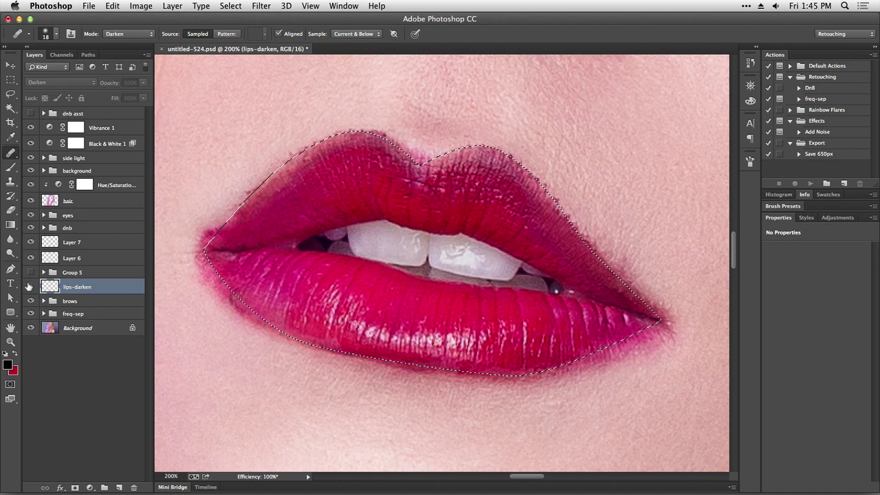
left_click(30, 287)
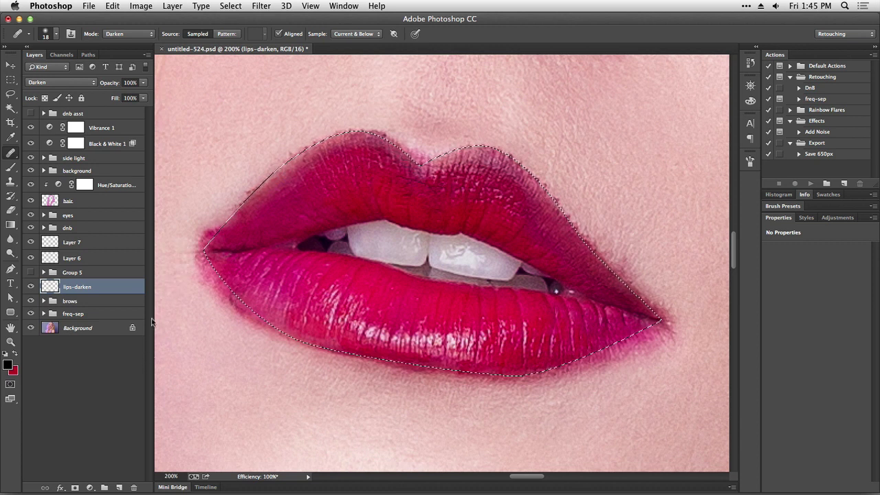
Activate the Clone Stamp tool and set its mode to Darken.
left_click(11, 184)
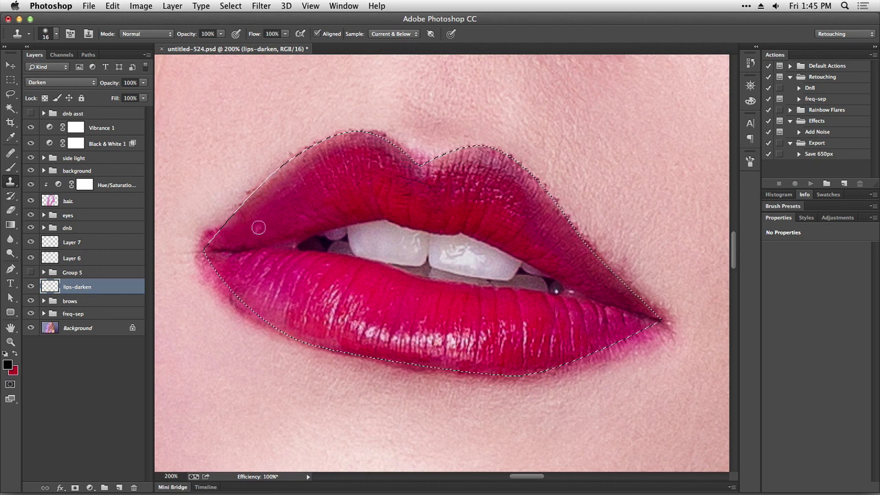
left_click(162, 34)
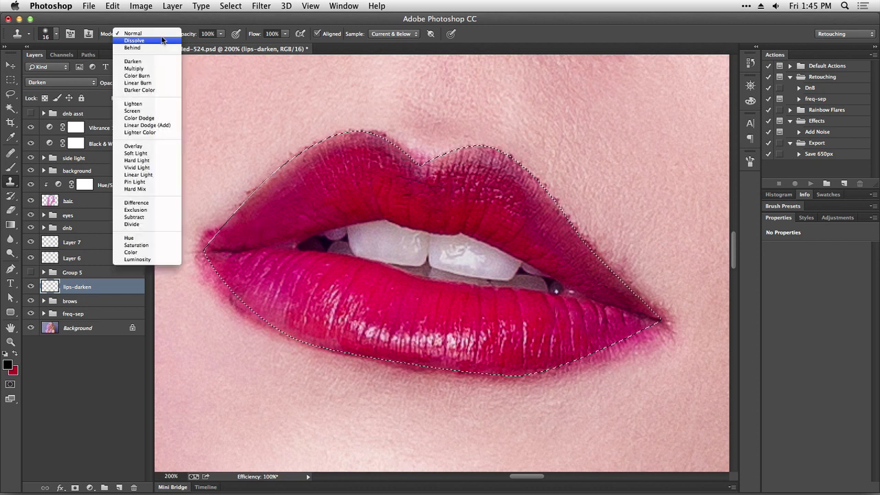
left_click(162, 39)
left_click(161, 34)
left_click(161, 56)
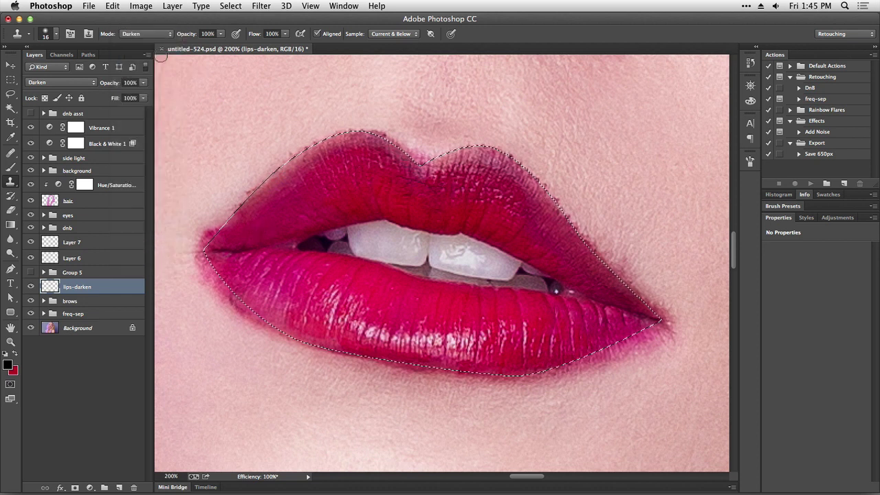
Clone darker lip texture over the pale edge of the upper lip from its left corner partway up the slope.
mouse_move(216, 237)
left_mouse_down()
mouse_move(251, 230)
mouse_move(224, 234)
left_mouse_up()
left_click(261, 220, "alt")
mouse_move(274, 207)
left_mouse_down()
mouse_move(283, 180)
mouse_move(290, 189)
mouse_move(280, 203)
mouse_move(284, 189)
mouse_move(258, 200)
mouse_move(270, 185)
mouse_move(286, 188)
mouse_move(259, 196)
mouse_move(277, 176)
mouse_move(260, 207)
mouse_move(247, 205)
mouse_move(280, 194)
mouse_move(285, 172)
mouse_move(272, 200)
mouse_move(303, 176)
mouse_move(280, 184)
mouse_move(297, 161)
mouse_move(293, 187)
left_mouse_up()
left_click(279, 203, "alt")
left_click(279, 184, "alt")
left_click(280, 187, "alt")
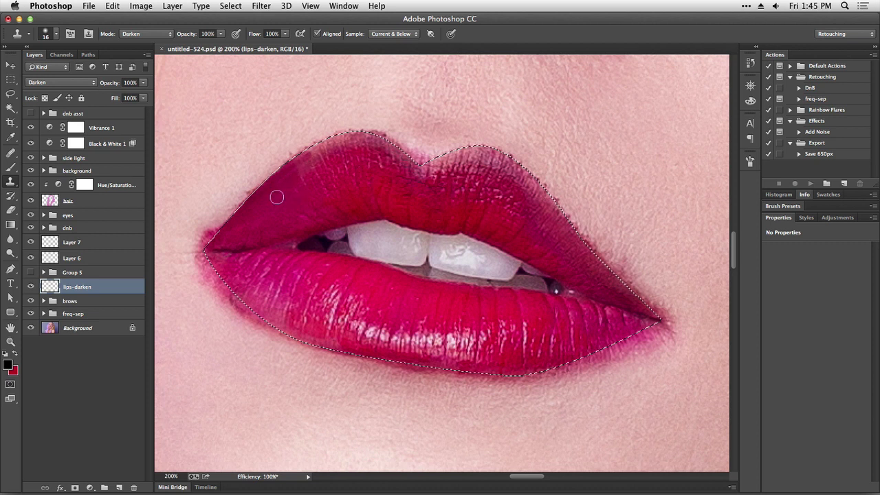
left_click(271, 203, "alt")
left_click(273, 209, "alt")
left_click_drag(277, 198, 288, 197)
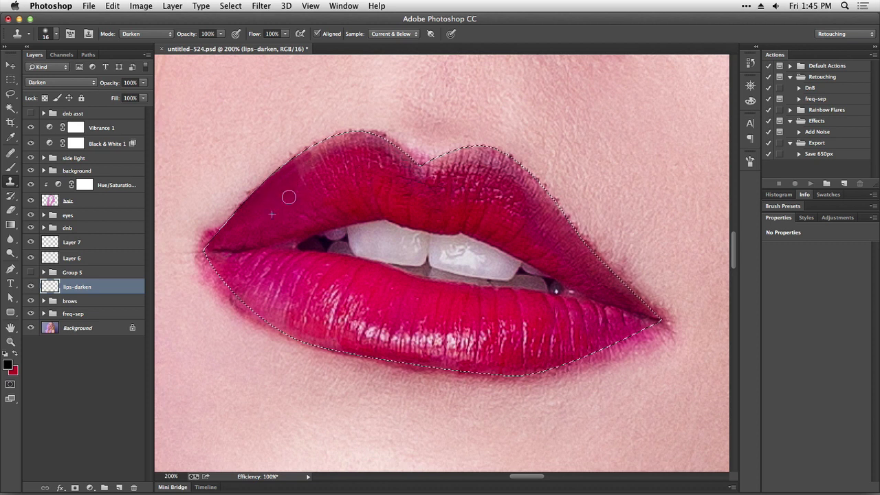
Clone lip texture along the upper lip's edge from the left slope over the left peak to the cupid's bow.
left_click(282, 191, "alt")
left_click_drag(310, 163, 316, 157)
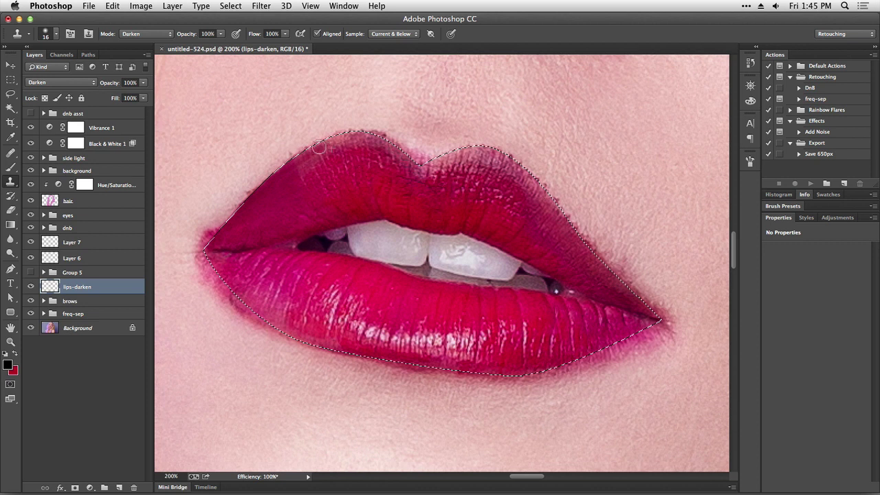
left_click(285, 184, "alt")
left_click(307, 168, "alt")
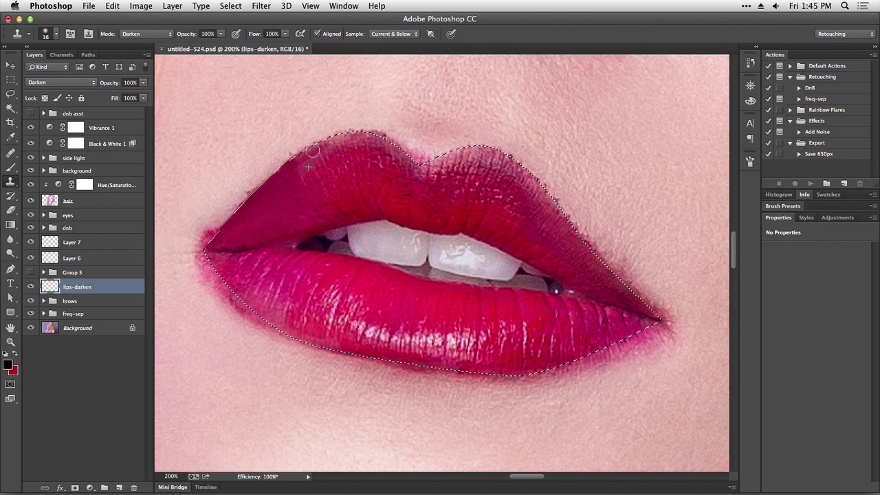
left_click_drag(325, 146, 337, 139)
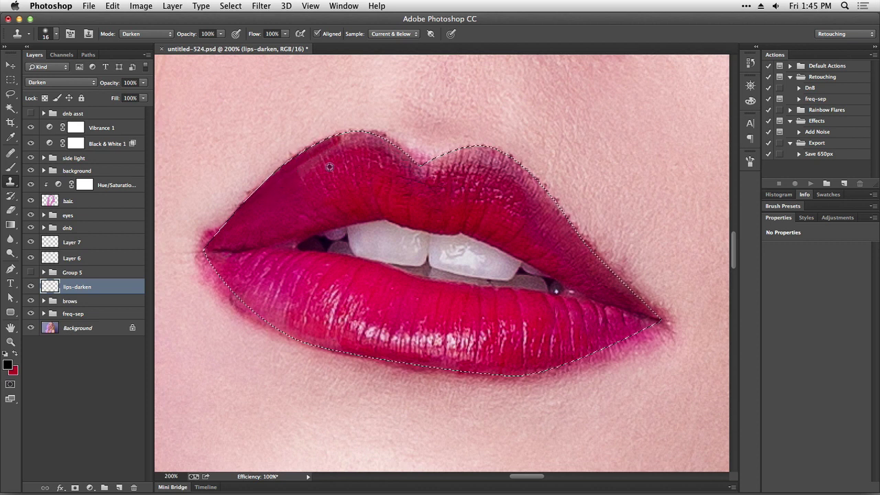
left_click(328, 165, "alt")
left_click_drag(315, 168, 298, 170)
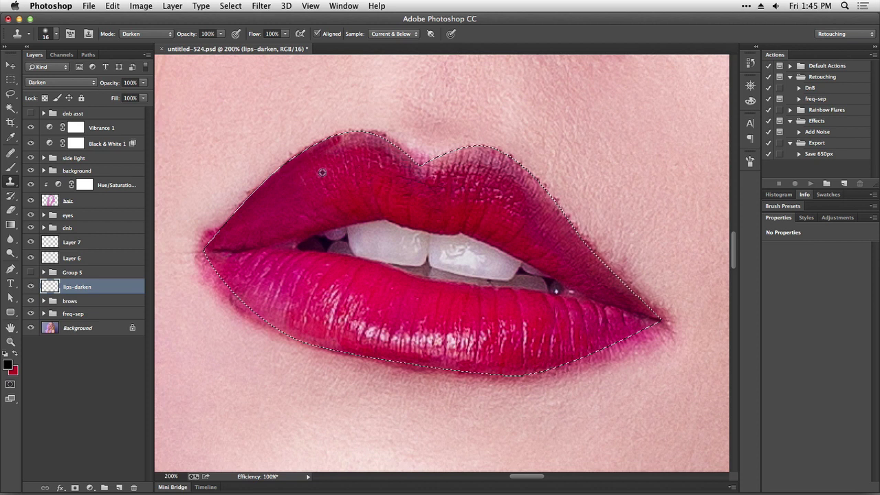
left_click(268, 204, "alt")
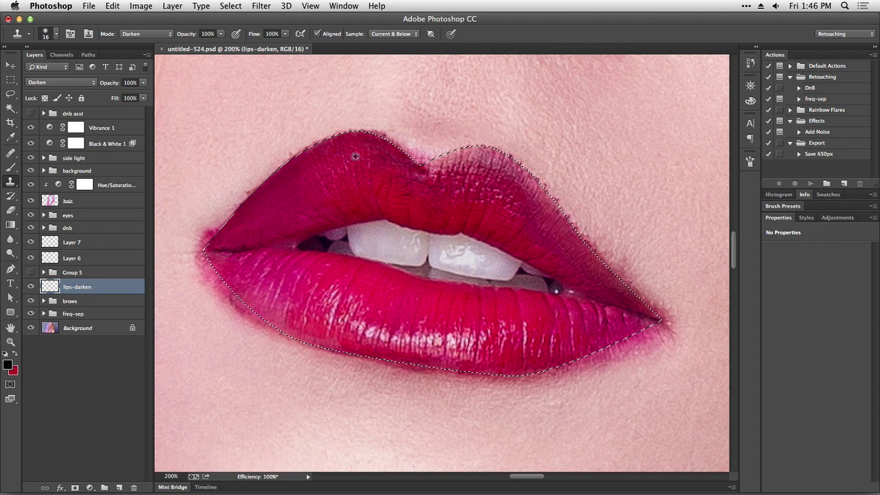
mouse_move(354, 134)
left_mouse_down()
mouse_move(446, 152)
mouse_move(424, 176)
left_mouse_up()
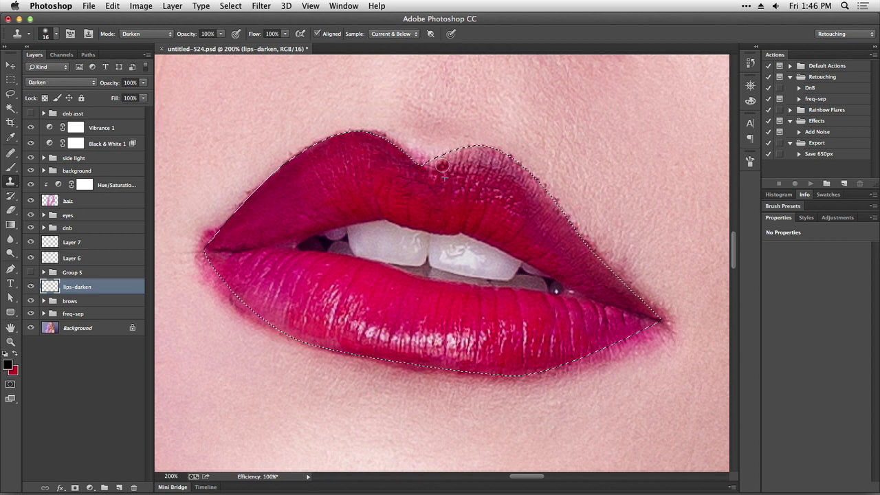
Clone lip texture over the pale right peak of the upper lip and down its right slope toward the corner.
left_click(485, 157, "alt")
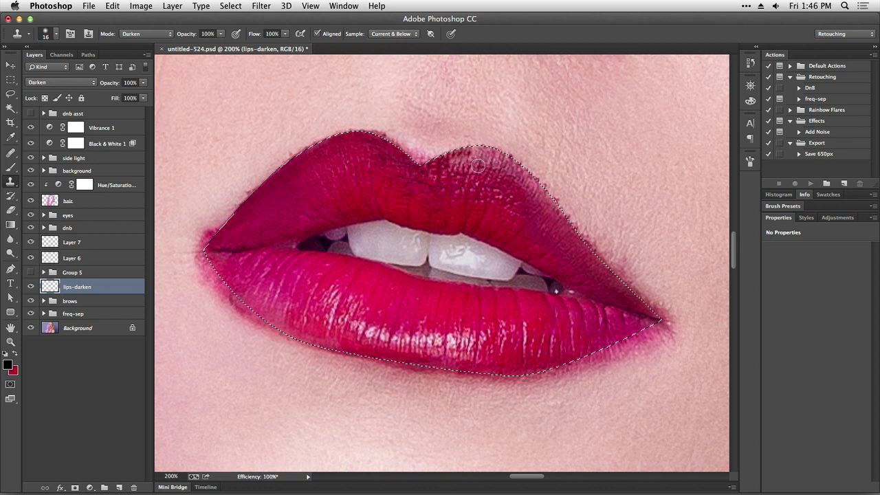
mouse_move(505, 164)
left_mouse_down()
mouse_move(527, 184)
mouse_move(548, 201)
left_mouse_up()
left_click(545, 210, "alt")
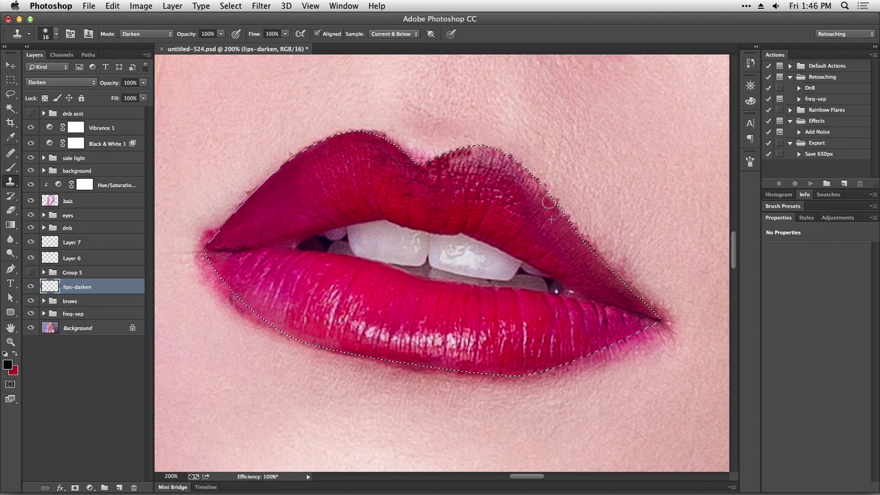
mouse_move(583, 250)
left_mouse_down()
mouse_move(564, 231)
mouse_move(613, 282)
left_mouse_up()
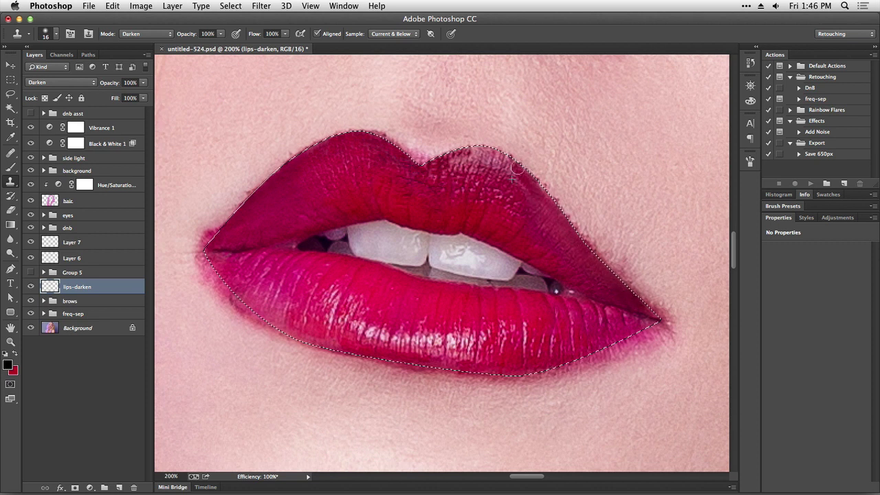
left_click_drag(510, 160, 495, 151)
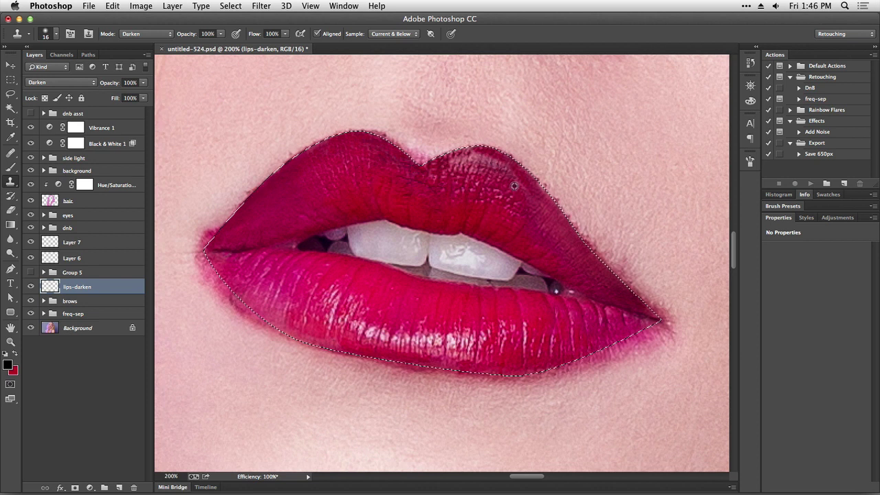
left_click(515, 185, "alt")
mouse_move(513, 180)
left_mouse_down()
mouse_move(493, 160)
mouse_move(462, 161)
left_mouse_up()
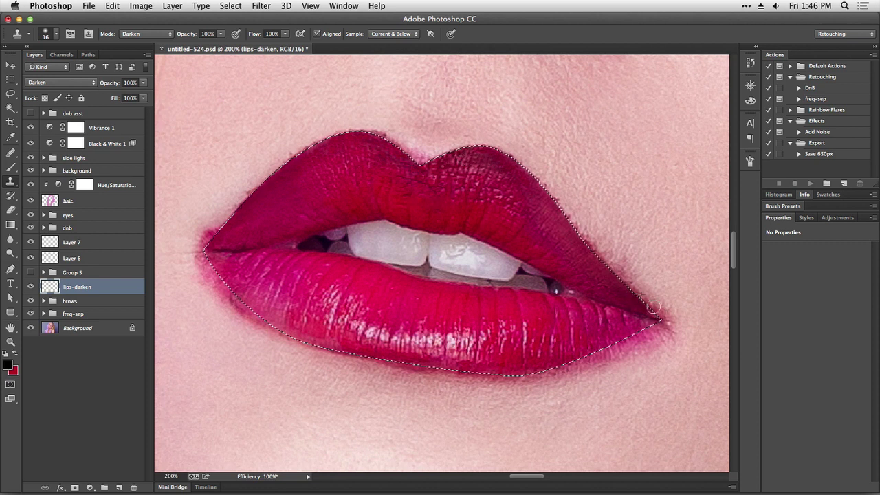
Clone lip texture over the pale edge of the lower lip near its right corner.
left_click(605, 328, "alt")
left_click_drag(592, 353, 612, 344)
left_click(590, 334, "alt")
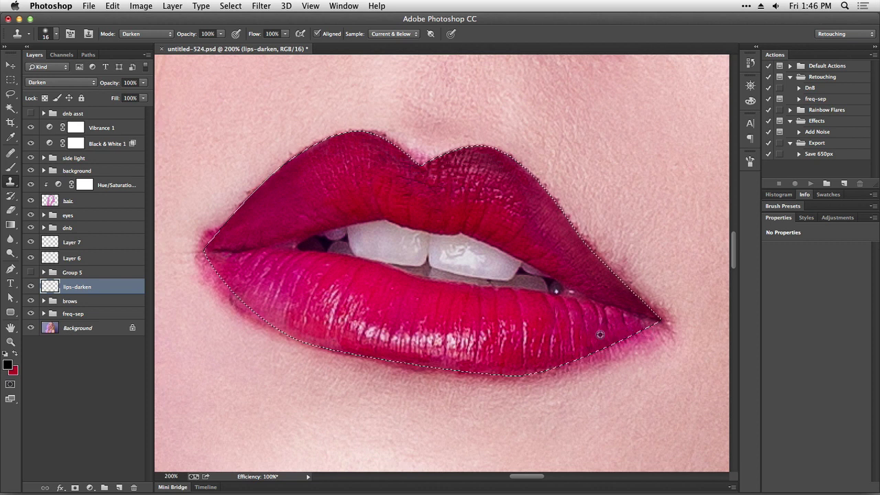
left_click(601, 335, "alt")
left_click(588, 336)
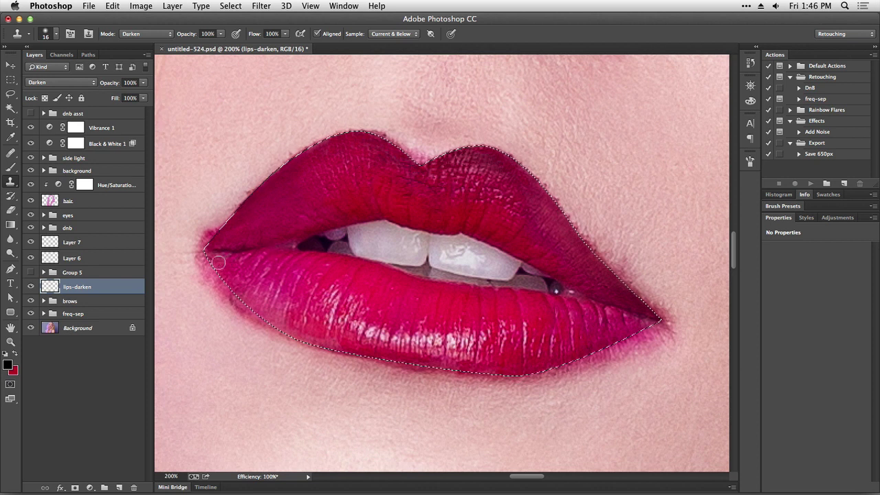
Clone lip texture along the lower lip's edge from the left corner toward the bottom center.
left_click_drag(209, 260, 220, 275)
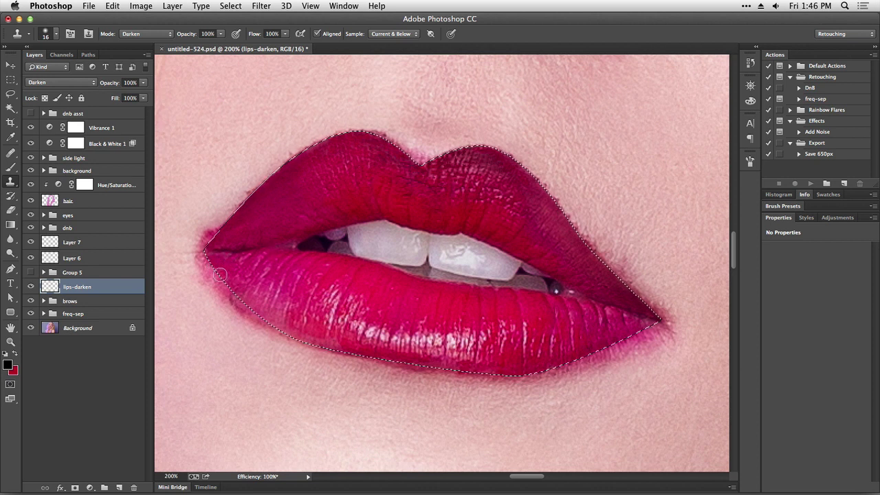
mouse_move(259, 312)
left_mouse_down()
mouse_move(265, 293)
mouse_move(255, 298)
mouse_move(273, 321)
left_mouse_up()
left_click(275, 294, "alt")
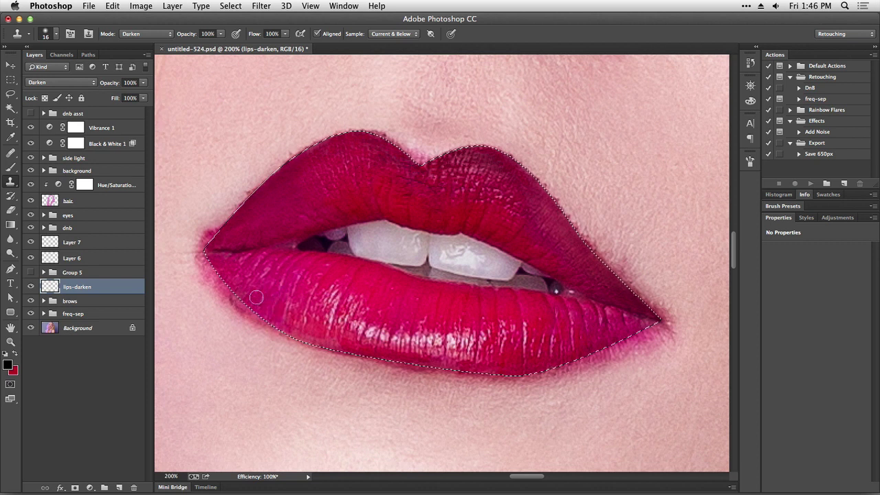
mouse_move(275, 321)
left_mouse_down()
mouse_move(321, 345)
mouse_move(313, 324)
mouse_move(319, 341)
mouse_move(357, 358)
mouse_move(285, 317)
mouse_move(306, 343)
mouse_move(395, 357)
left_mouse_up()
left_click(314, 324, "alt")
left_click(285, 314, "alt")
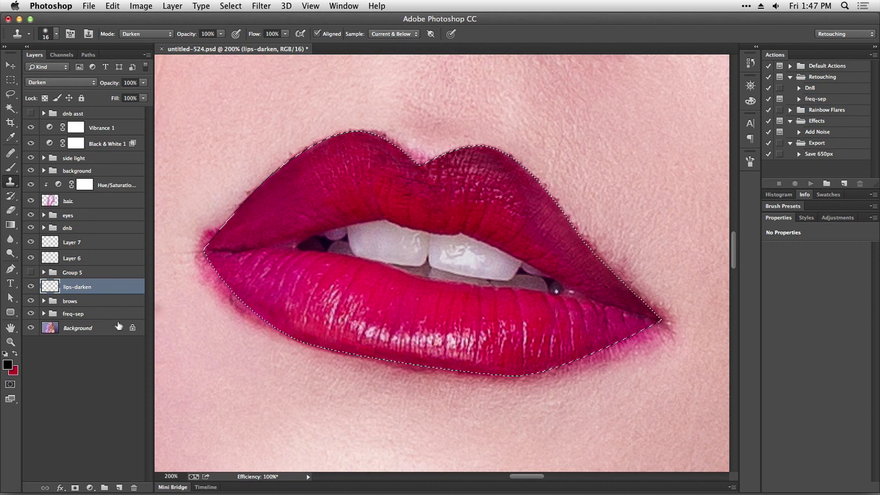
Compare the lips with and without the retouching by toggling the visibility of the lips-darken layer.
left_click(31, 286)
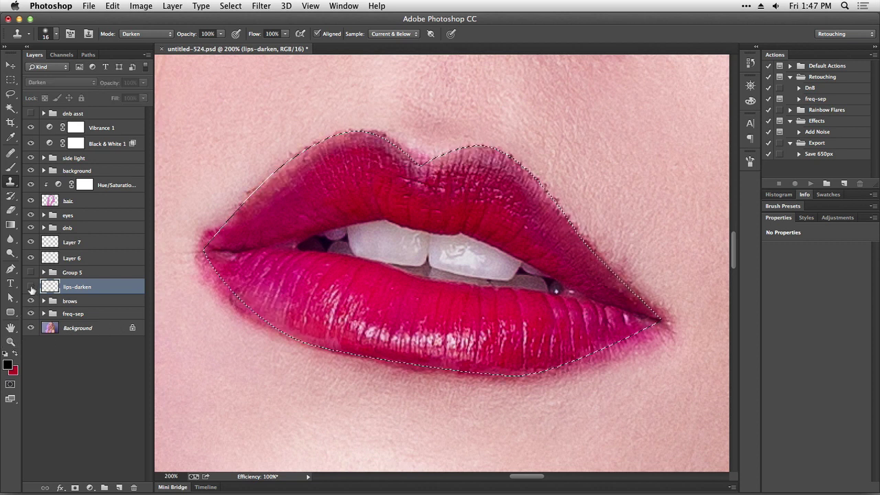
left_click(30, 287)
left_click(30, 286)
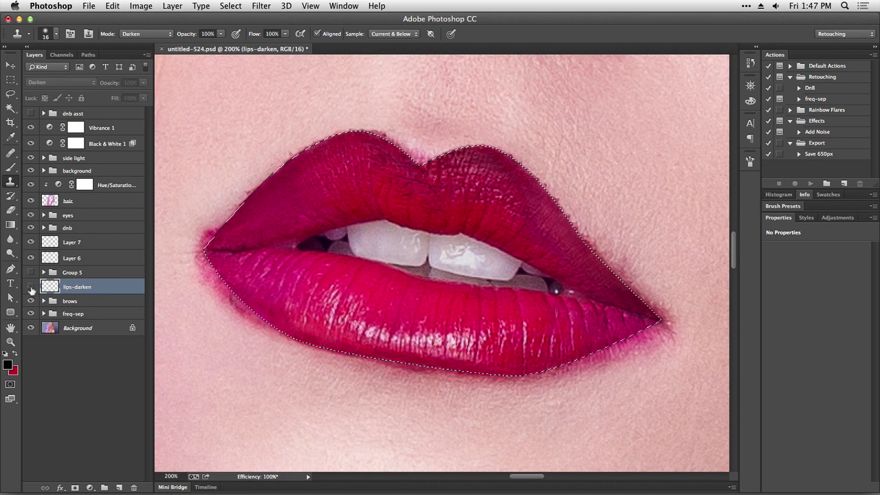
left_click(30, 286)
left_click(30, 287)
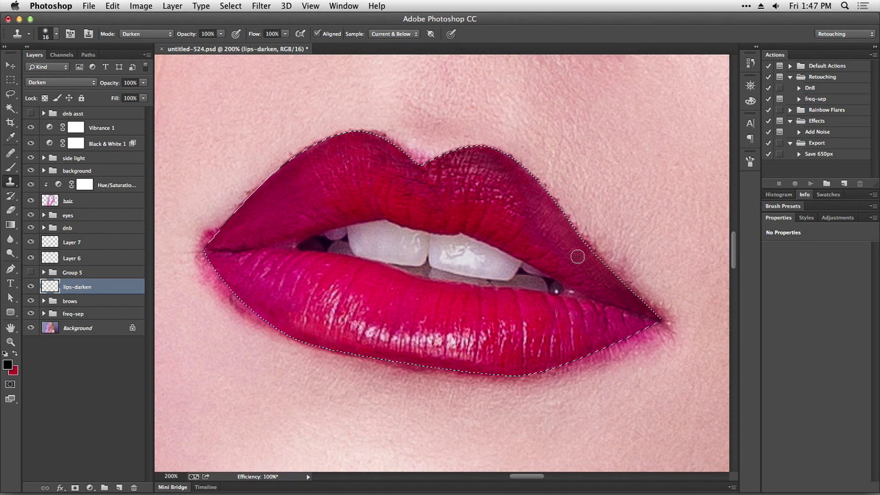
Invert the lip selection and add a new layer named lips-lighten above lips-darken.
left_click(237, 7)
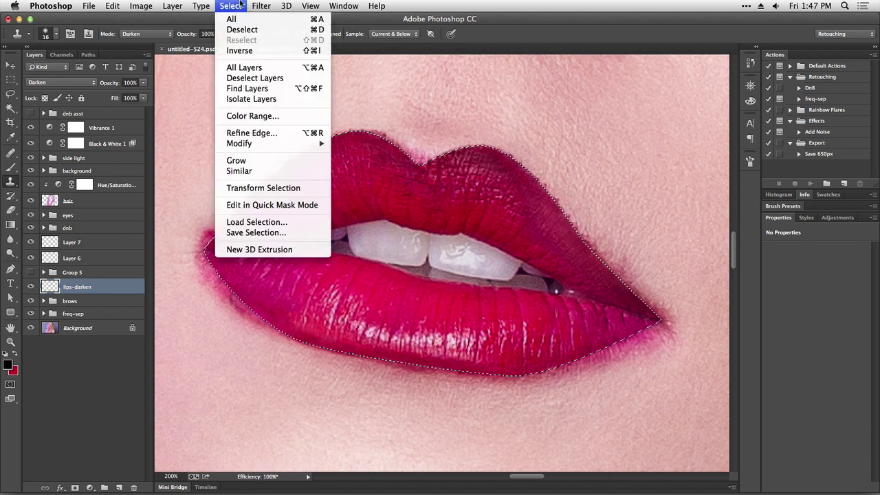
left_click(275, 50)
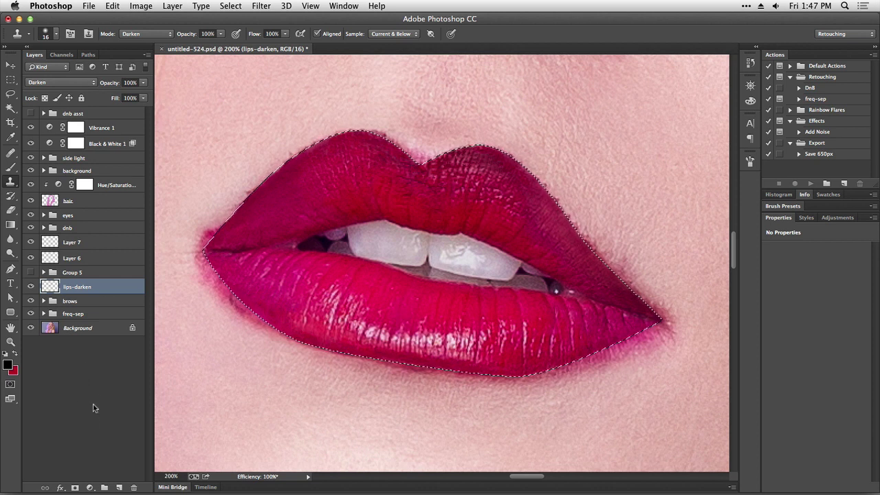
left_click(119, 487)
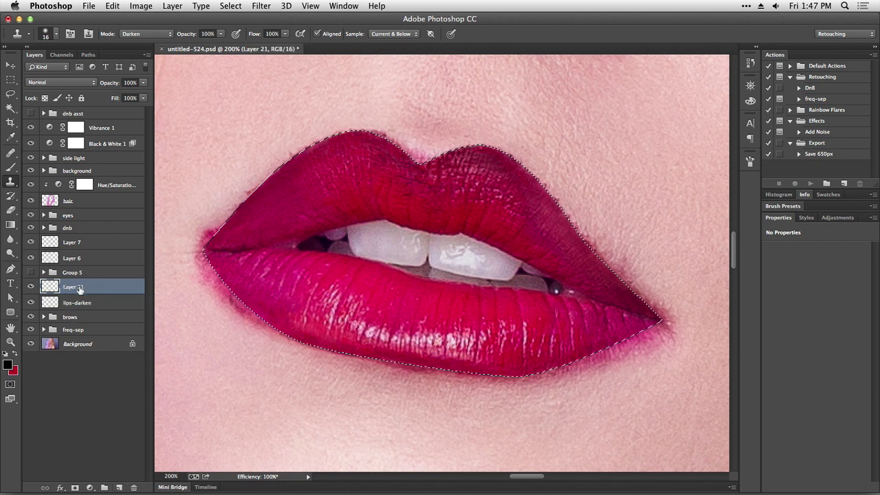
double_click(81, 287)
type("lips-")
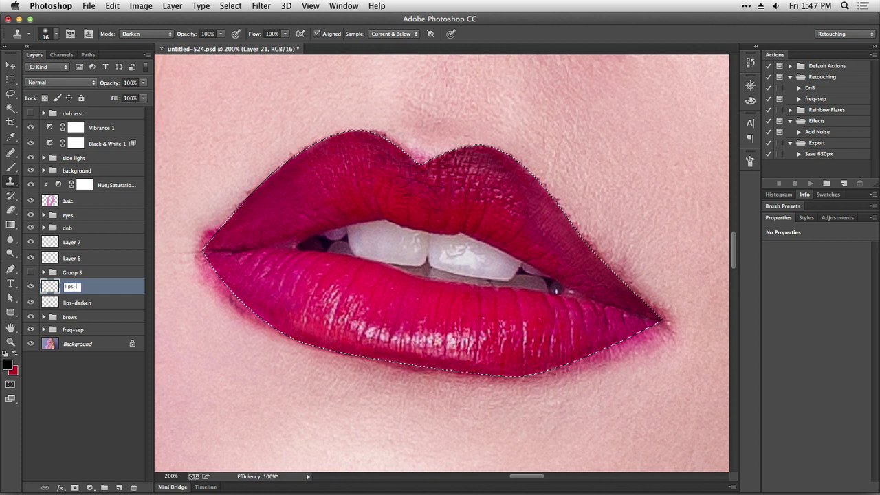
type("lightwen")
key("BackSpace")
key("BackSpace")
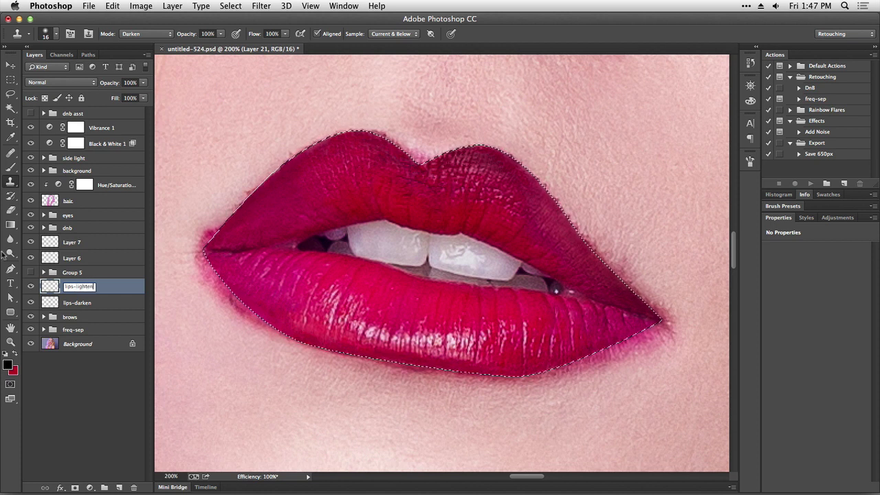
type("en")
key("Return")
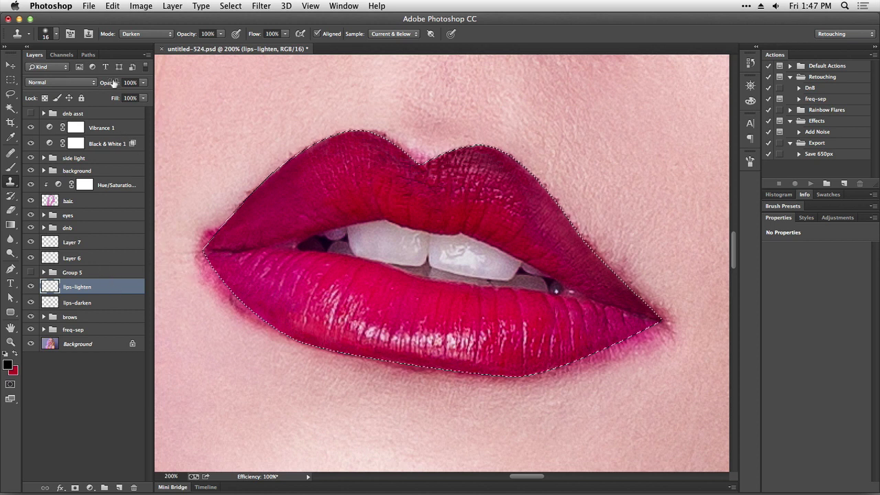
Set the blend mode of both the lips-lighten layer and the Clone Stamp to Lighten.
left_click(87, 82)
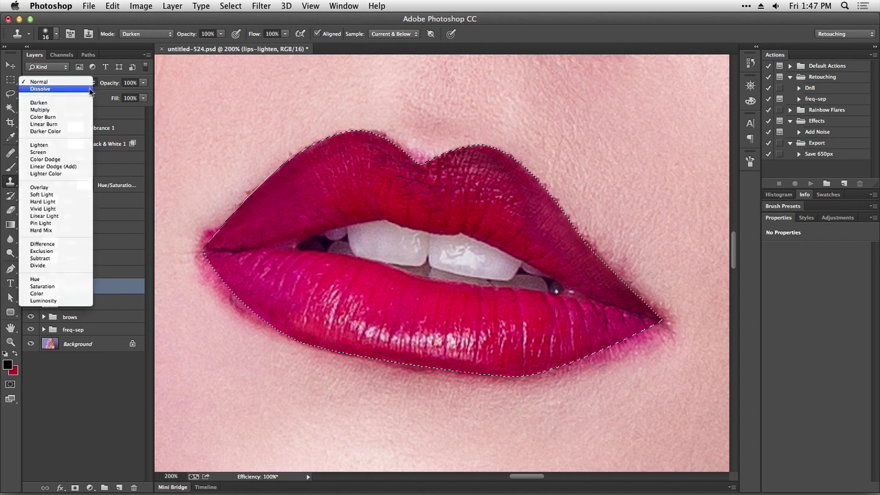
left_click(101, 82)
left_click(93, 83)
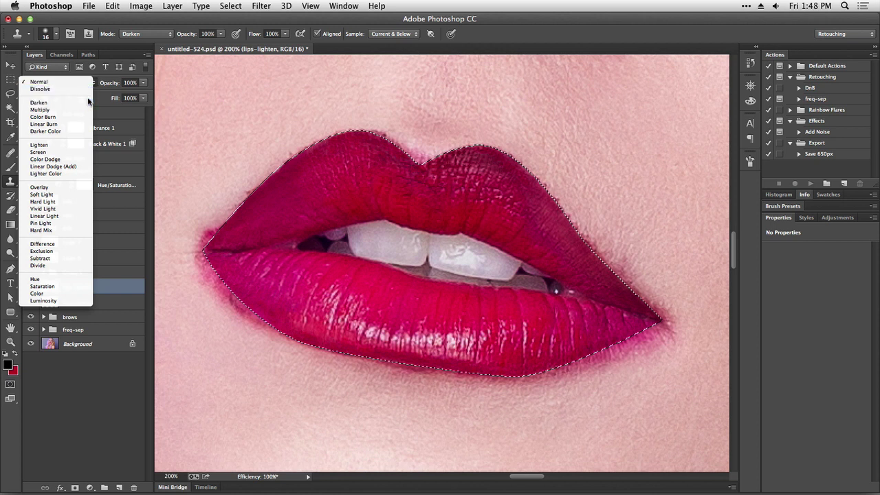
left_click(79, 145)
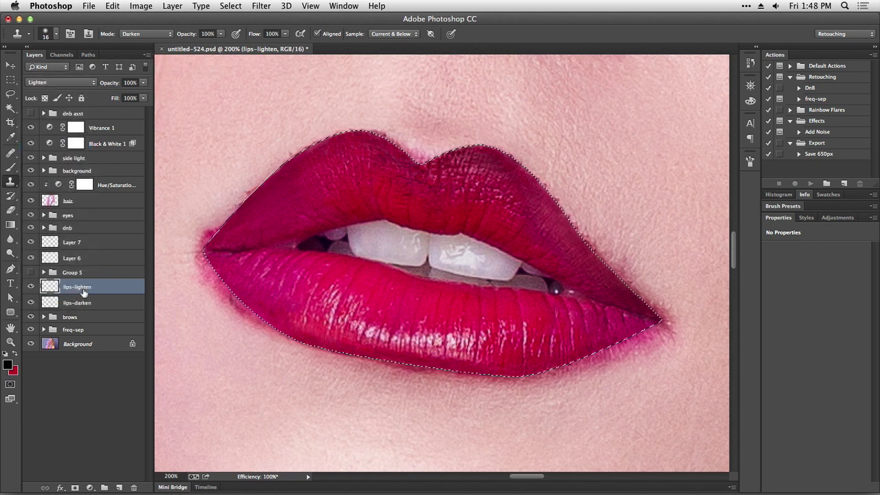
left_click(156, 35)
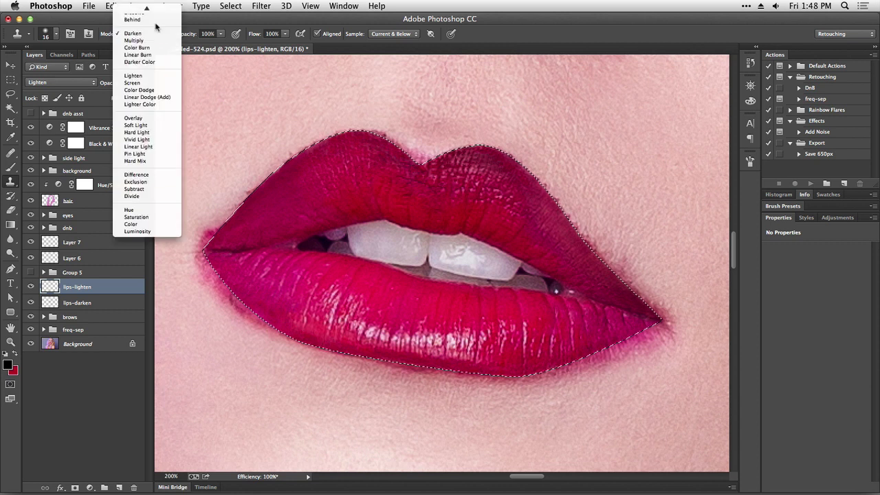
left_click(169, 80)
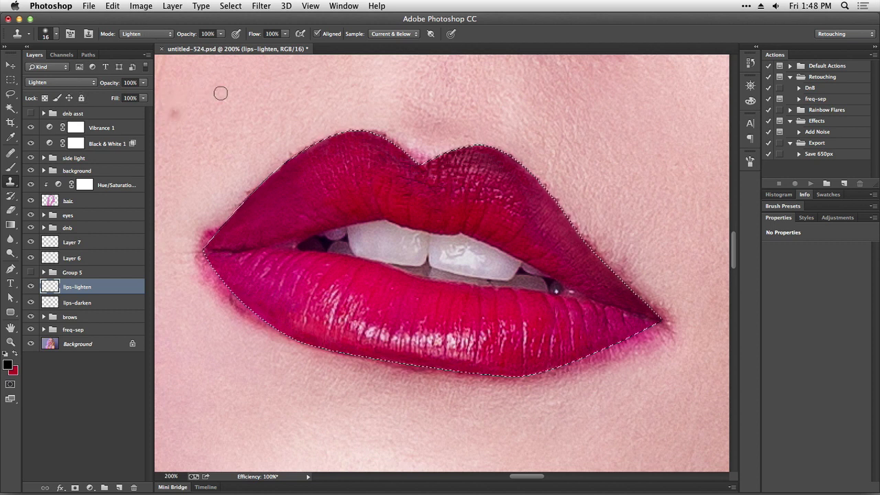
Try to heal the skin outside the upper lip's left slope and left peak with the Healing Brush.
left_click(11, 151)
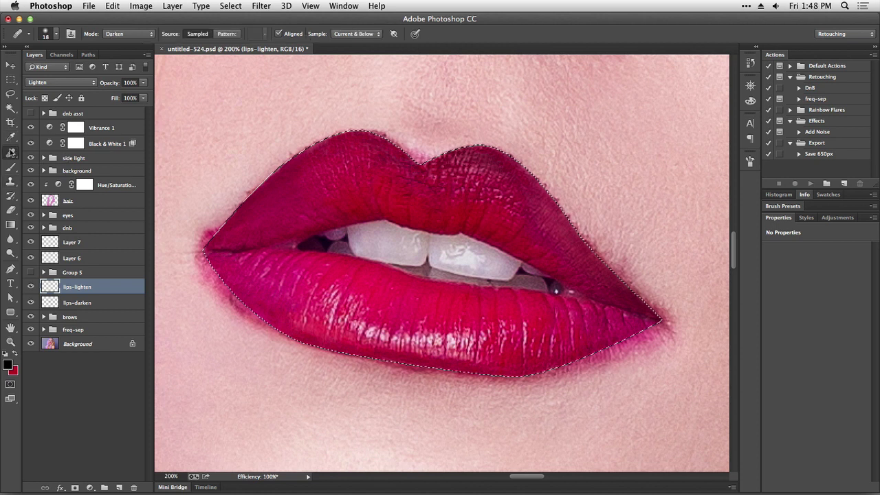
left_click(195, 211, "alt")
mouse_move(204, 231)
left_mouse_down()
mouse_move(213, 235)
mouse_move(219, 228)
mouse_move(202, 228)
mouse_move(211, 229)
mouse_move(290, 158)
left_mouse_up()
left_click(199, 210, "alt")
left_click_drag(355, 118, 382, 130)
left_click(427, 116, "alt")
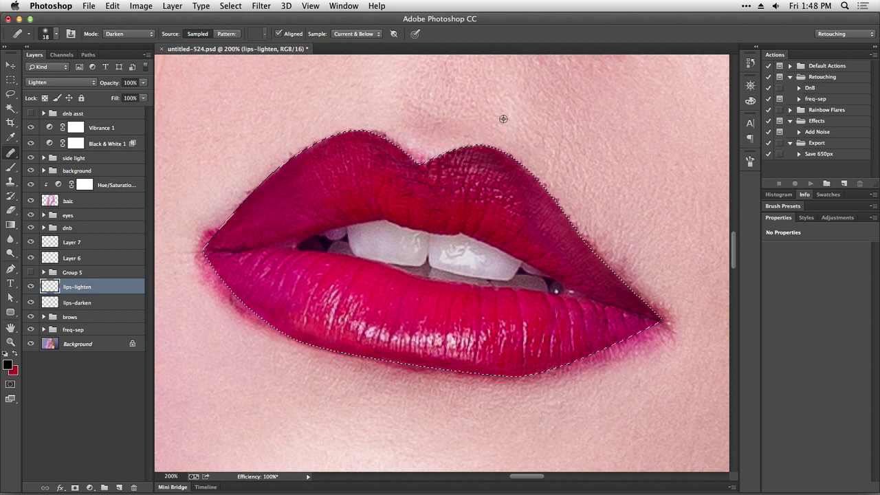
Set the Healing Brush mode to Lighten and heal the skin outside the upper lip from the left corner to the cupid's bow.
left_click(140, 31)
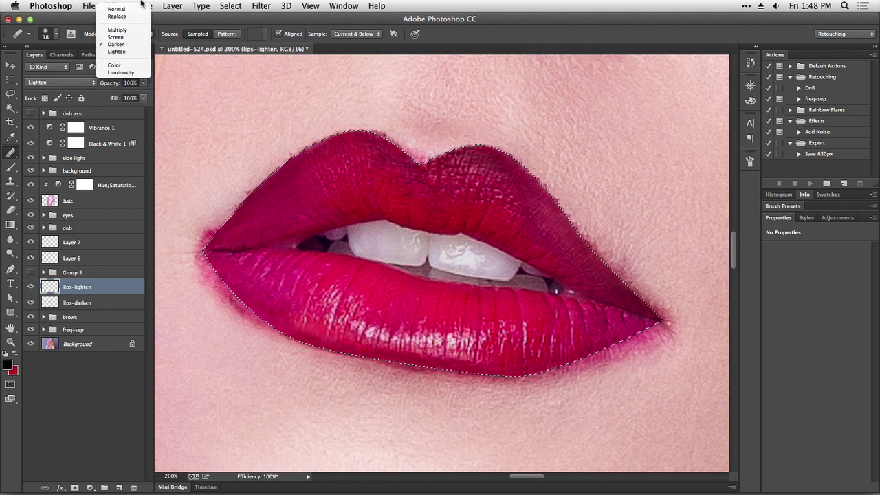
left_click(139, 52)
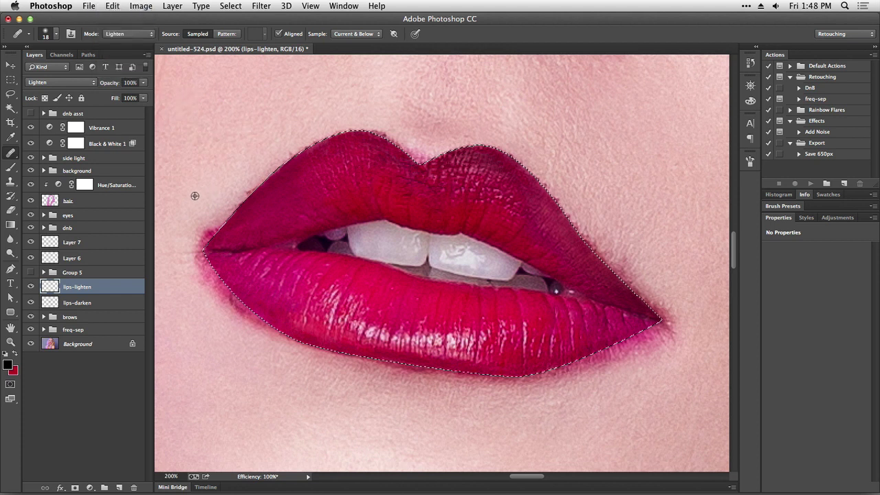
left_click(218, 199, "alt")
mouse_move(215, 233)
left_mouse_down()
mouse_move(268, 146)
mouse_move(231, 202)
mouse_move(275, 158)
mouse_move(349, 124)
mouse_move(423, 160)
mouse_move(450, 147)
mouse_move(532, 160)
mouse_move(576, 230)
mouse_move(625, 277)
mouse_move(604, 261)
mouse_move(598, 249)
mouse_move(639, 264)
mouse_move(638, 286)
mouse_move(678, 337)
mouse_move(650, 349)
mouse_move(665, 374)
mouse_move(671, 327)
mouse_move(666, 345)
mouse_move(682, 351)
mouse_move(650, 344)
mouse_move(648, 363)
mouse_move(653, 332)
mouse_move(544, 379)
left_mouse_up()
left_click(254, 176, "alt")
left_click(269, 148, "alt")
left_click(345, 115, "alt")
left_click(375, 118, "alt")
left_click(383, 114, "alt")
left_click(412, 136, "alt")
Heal the skin outside the upper lip's right slope, around the right corner and under the lower lip to the bottom center.
left_click(618, 233, "alt")
left_click(671, 350, "alt")
left_click(648, 363, "alt")
left_click(622, 373, "alt")
left_click(554, 391, "alt")
left_click(492, 396, "alt")
left_click_drag(476, 388, 457, 377)
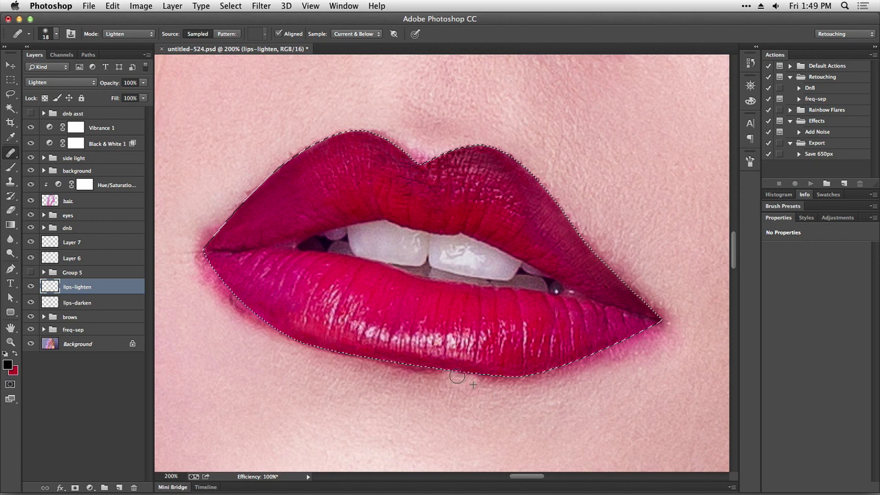
Heal the lipstick smudges under the lower lip's left half and outside the upper lip's left slope.
left_click(413, 401, "alt")
mouse_move(394, 381)
left_mouse_down()
mouse_move(425, 373)
mouse_move(401, 370)
left_mouse_up()
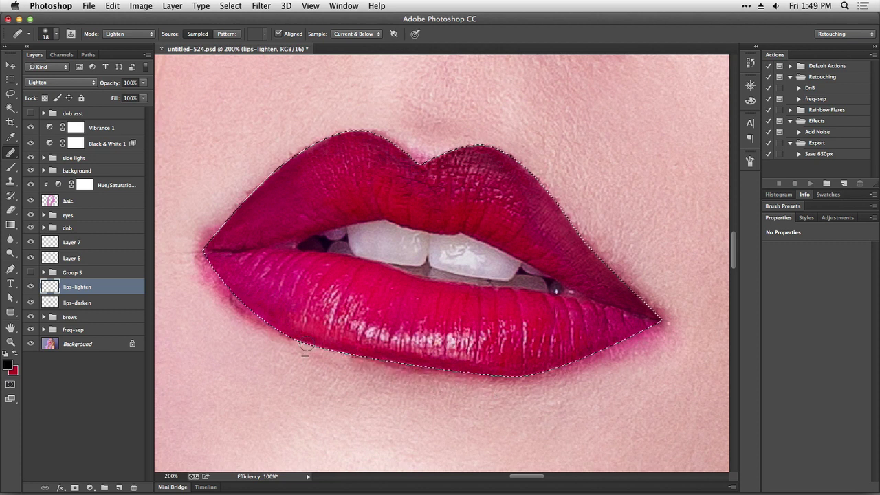
left_click(273, 350, "alt")
mouse_move(258, 314)
left_mouse_down()
mouse_move(248, 326)
mouse_move(218, 288)
left_mouse_up()
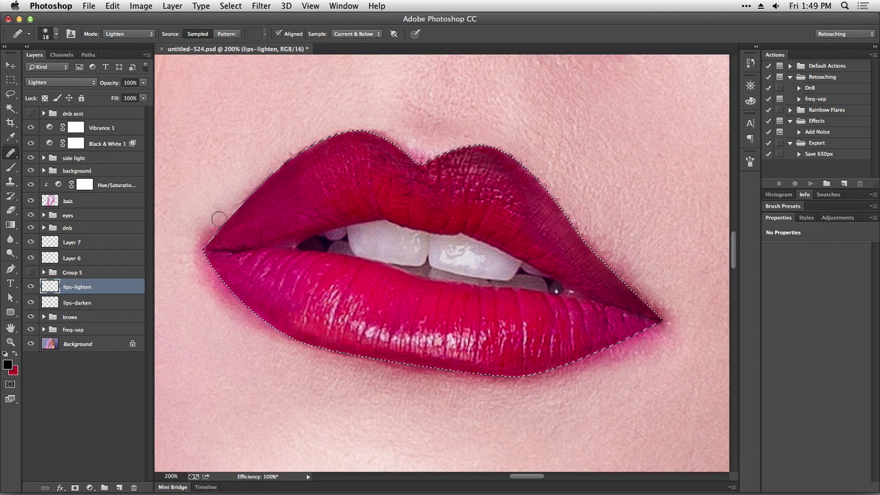
left_click(214, 229)
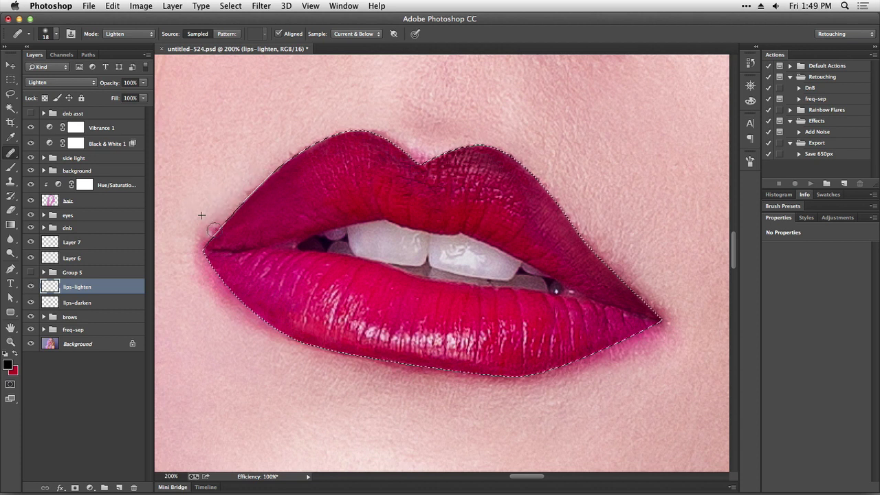
mouse_move(214, 230)
left_mouse_down()
mouse_move(244, 189)
mouse_move(300, 148)
left_mouse_up()
Clone clean skin with the Clone Stamp outside the upper lip from the cupid's bow down the right slope to the right corner.
left_click(11, 180)
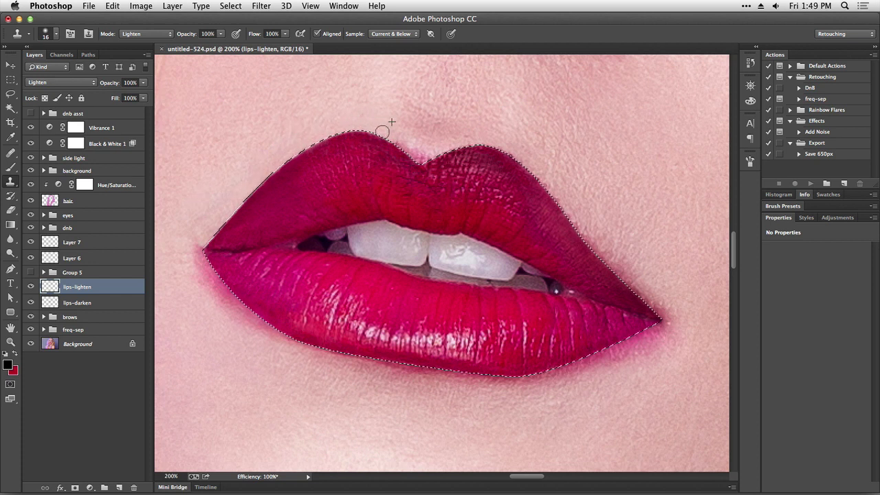
left_click_drag(426, 157, 426, 149)
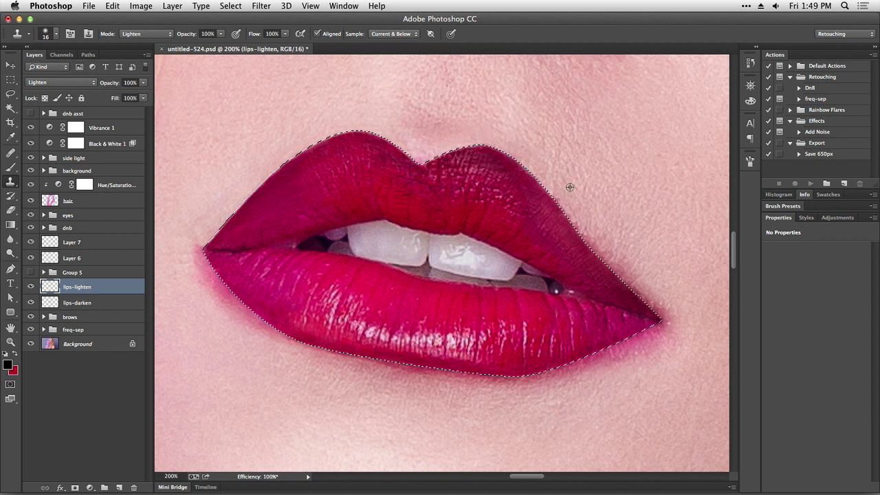
mouse_move(554, 191)
left_mouse_down()
mouse_move(588, 235)
mouse_move(601, 220)
mouse_move(596, 246)
mouse_move(620, 269)
mouse_move(605, 251)
mouse_move(642, 258)
mouse_move(626, 261)
mouse_move(628, 270)
mouse_move(641, 296)
mouse_move(651, 300)
mouse_move(647, 289)
mouse_move(668, 306)
mouse_move(653, 289)
mouse_move(670, 330)
left_mouse_up()
left_click(602, 220, "alt")
left_click(642, 258, "alt")
left_click(654, 265, "alt")
left_click(685, 314, "alt")
left_click(678, 341, "alt")
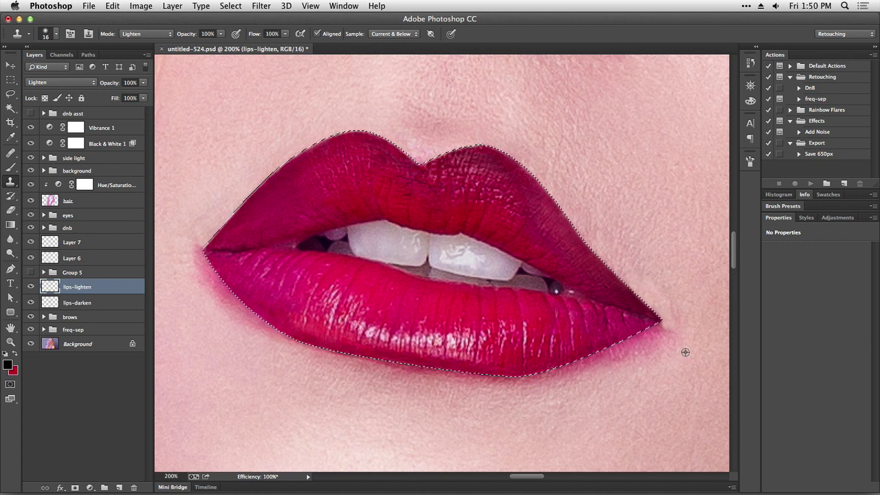
Clone clean skin over the pink smudge below the right mouth corner and along the lower lip's right edge.
left_click(684, 352, "alt")
mouse_move(649, 347)
left_mouse_down()
mouse_move(662, 333)
mouse_move(655, 337)
mouse_move(666, 346)
mouse_move(634, 356)
mouse_move(674, 335)
left_mouse_up()
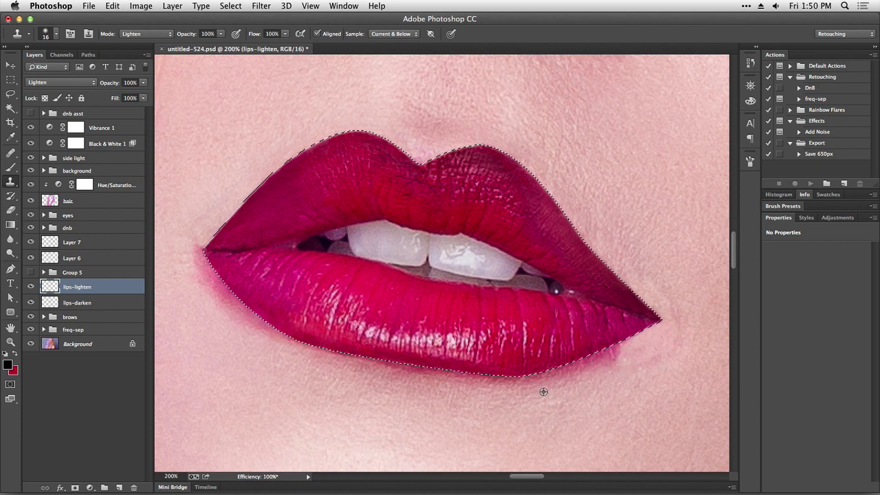
left_click(543, 392, "alt")
mouse_move(562, 375)
left_mouse_down()
mouse_move(621, 365)
mouse_move(556, 376)
mouse_move(612, 354)
mouse_move(588, 361)
mouse_move(585, 380)
mouse_move(568, 377)
mouse_move(625, 356)
left_mouse_up()
left_click(585, 381, "alt")
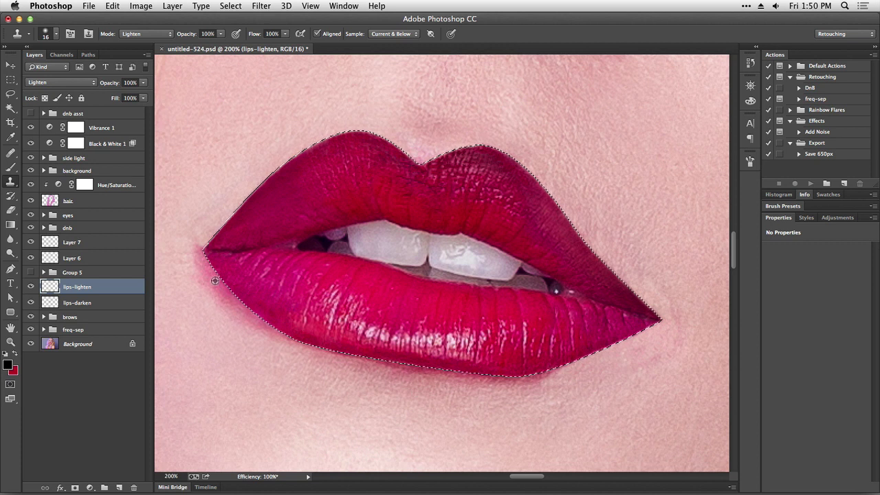
Clone clean skin over the pink smudges outside the lower lip from the left mouth corner along its left edge.
left_click(176, 276, "alt")
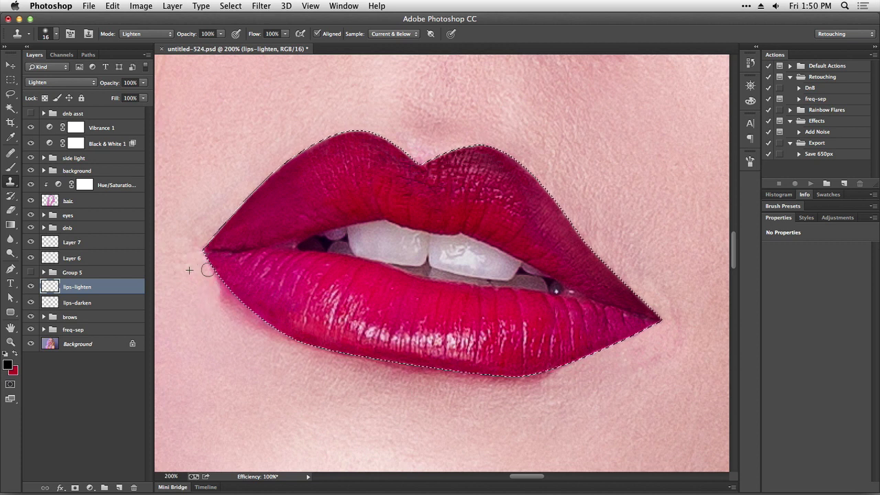
left_click(211, 321, "alt")
mouse_move(218, 293)
left_mouse_down()
mouse_move(235, 321)
mouse_move(220, 285)
mouse_move(241, 303)
left_mouse_up()
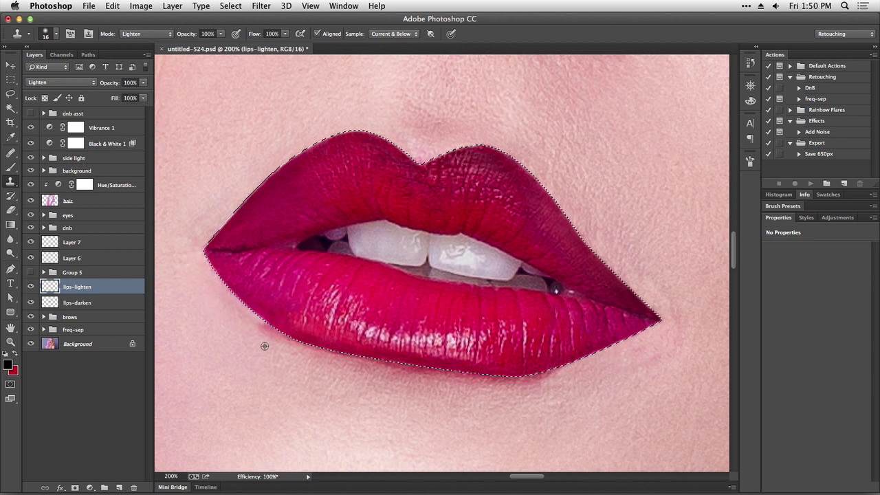
left_click(266, 346, "alt")
left_click_drag(266, 337, 279, 354)
left_click(264, 333, "alt")
left_click_drag(249, 310, 257, 317)
key("super+z")
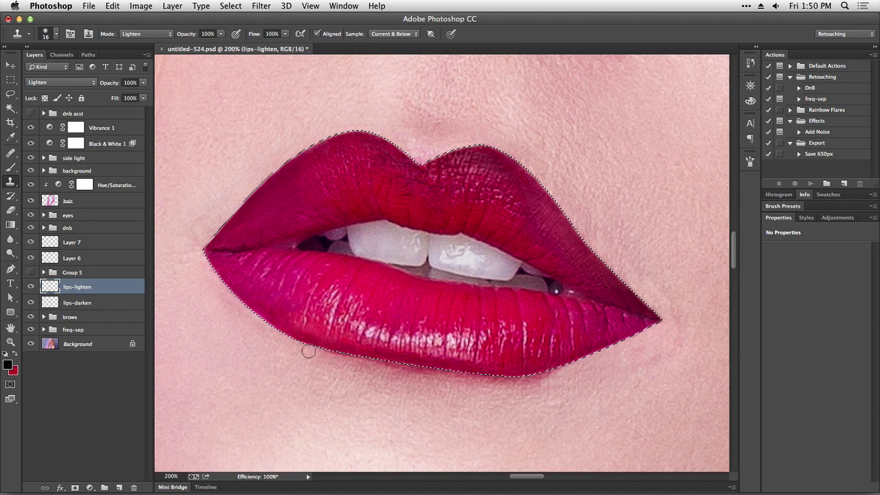
Clone clean skin over the dark fringe just below the bottom center of the lower lip.
left_click(458, 391, "alt")
mouse_move(441, 375)
left_mouse_down()
mouse_move(533, 380)
mouse_move(571, 371)
mouse_move(471, 385)
left_mouse_up()
left_click(420, 398, "alt")
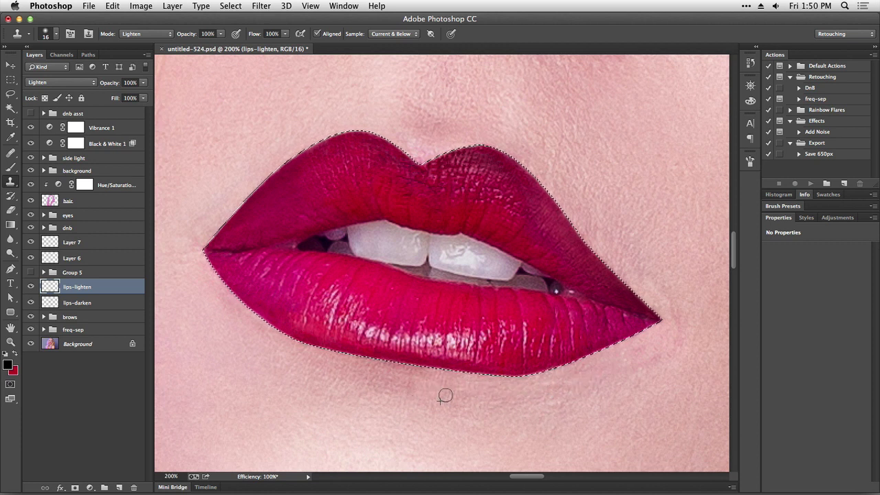
Clone more skin below the lower lip's right edge and right corner to smooth the patched area.
left_click(605, 376, "alt")
left_click_drag(581, 368, 604, 359)
left_click(567, 400, "alt")
left_click_drag(562, 384, 597, 369)
left_click(653, 373, "alt")
left_click_drag(654, 347, 648, 347)
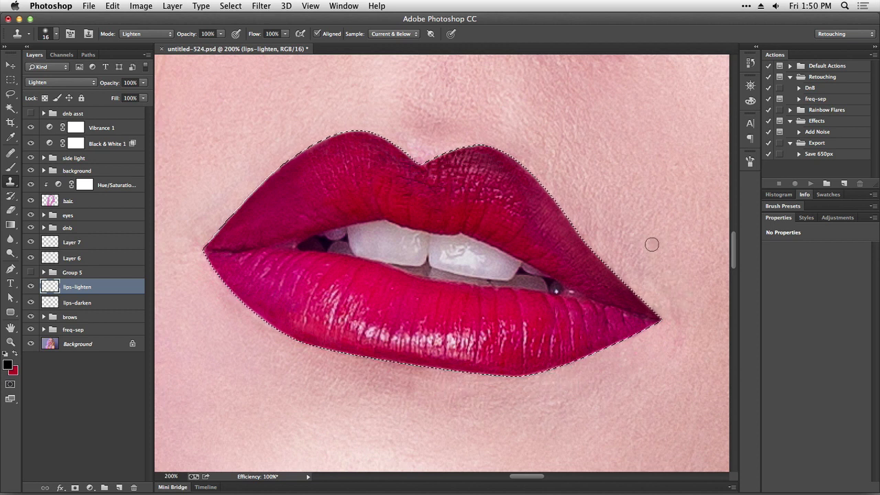
Compare the lip outline before and after by toggling the visibility of the lips-lighten and lips-darken layers.
left_click(31, 303)
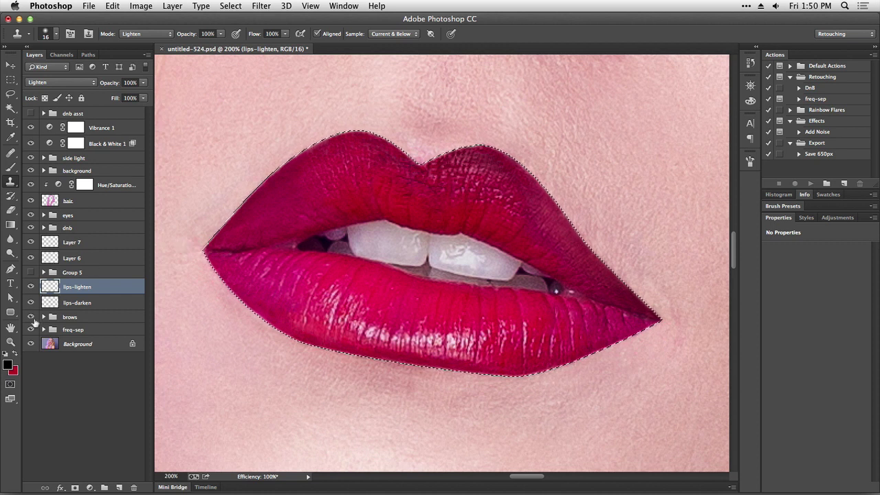
left_click(31, 287)
left_click(31, 287)
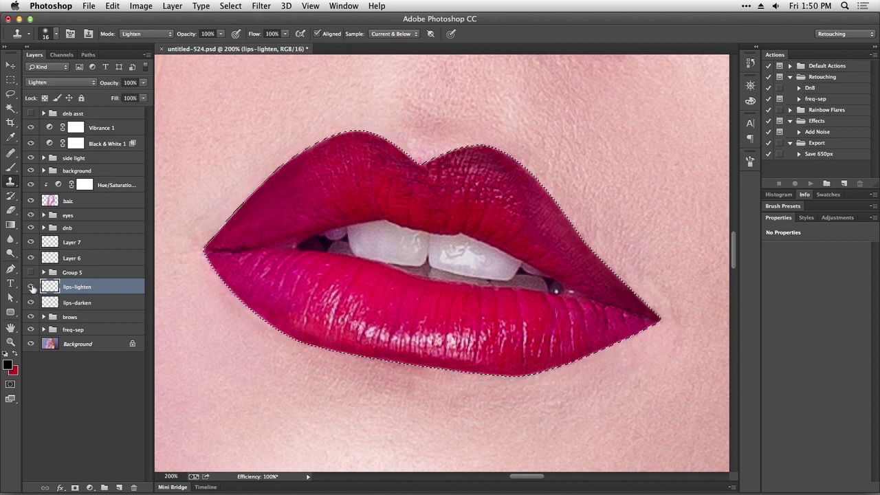
left_click(31, 287)
left_click(31, 287)
left_click(30, 302)
left_click(31, 288)
left_click(31, 287)
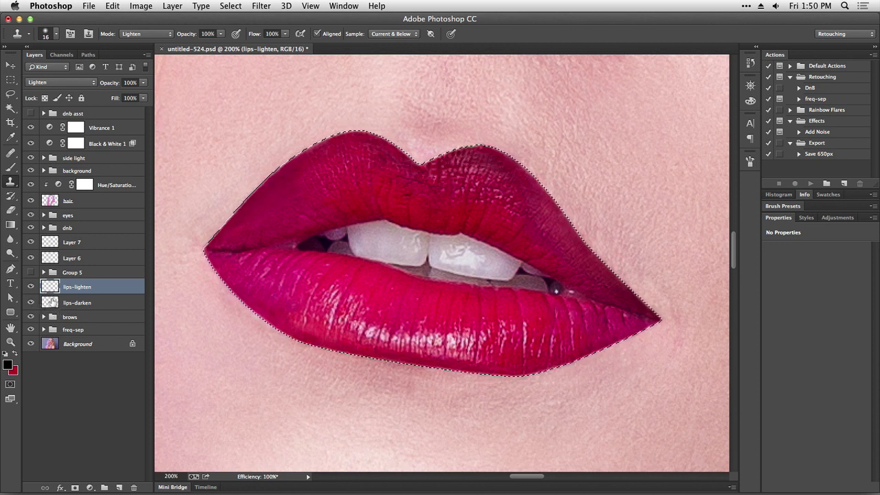
Create a new layer named lips color above lips-lighten and invert the selection to cover the inside of the lips.
left_click(120, 488)
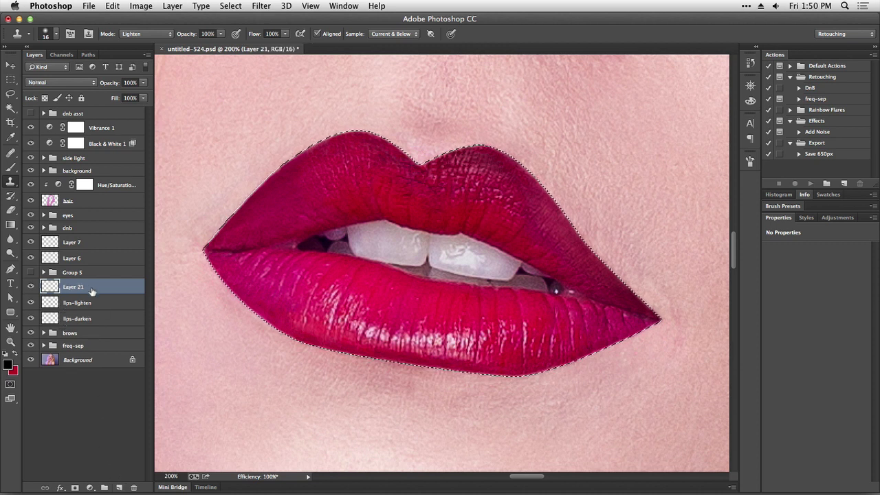
double_click(74, 288)
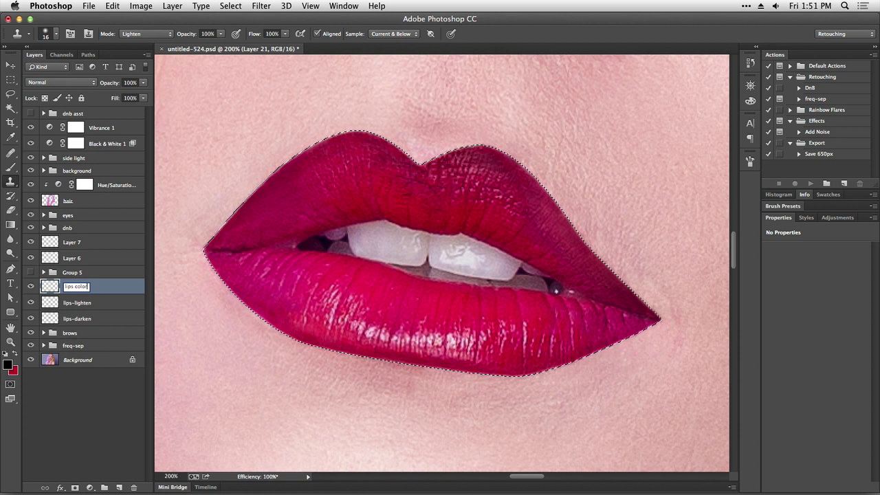
key("Return")
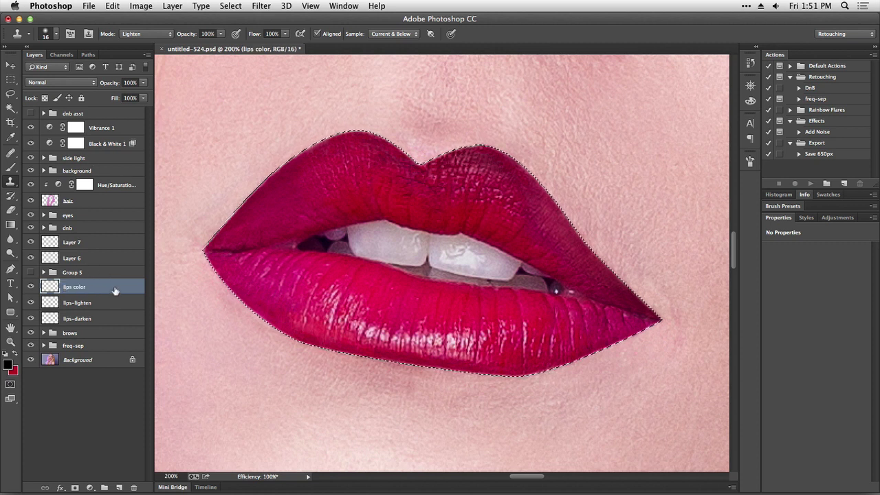
left_click(234, 5)
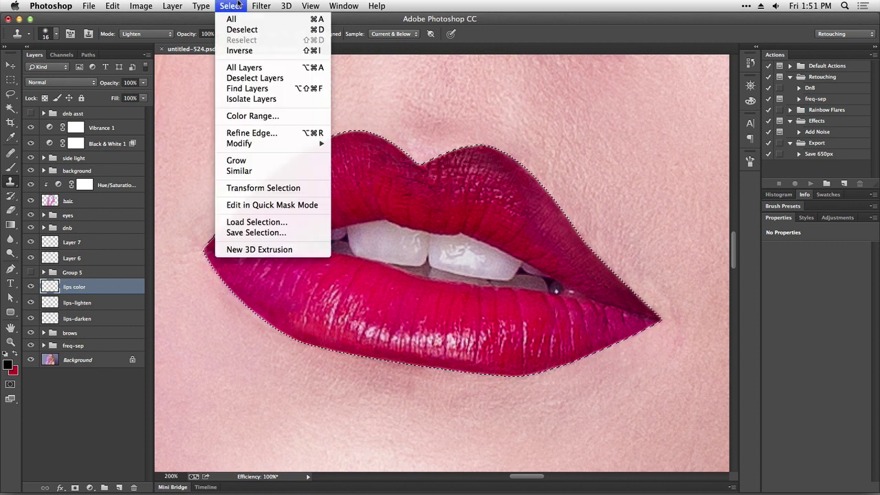
left_click(254, 51)
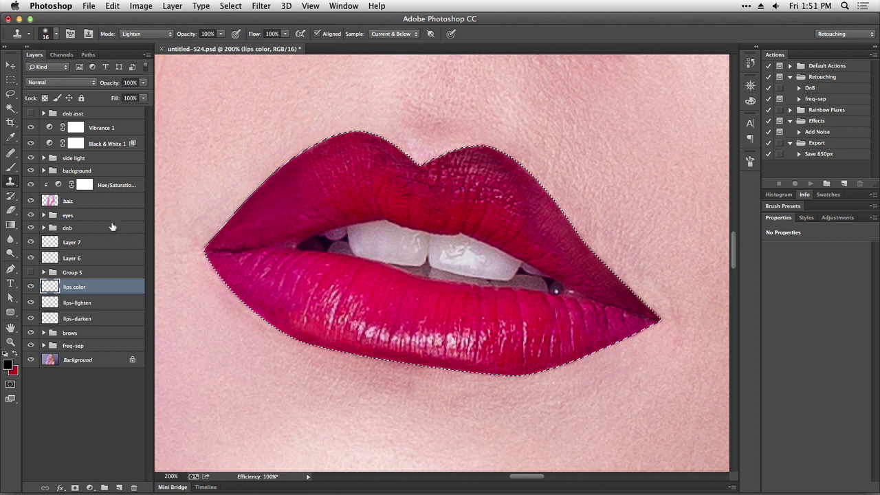
Swap red to the foreground color and set up the Brush tool with 100% opacity and 100% flow.
left_click(15, 353)
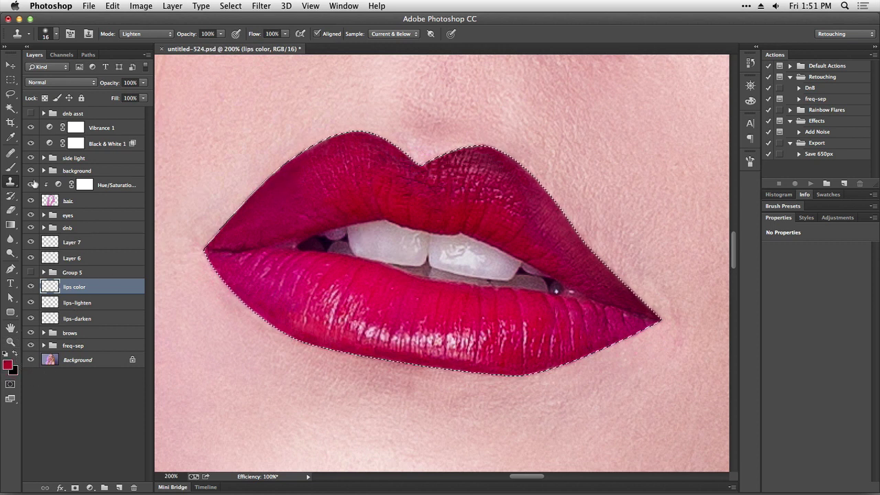
key("b")
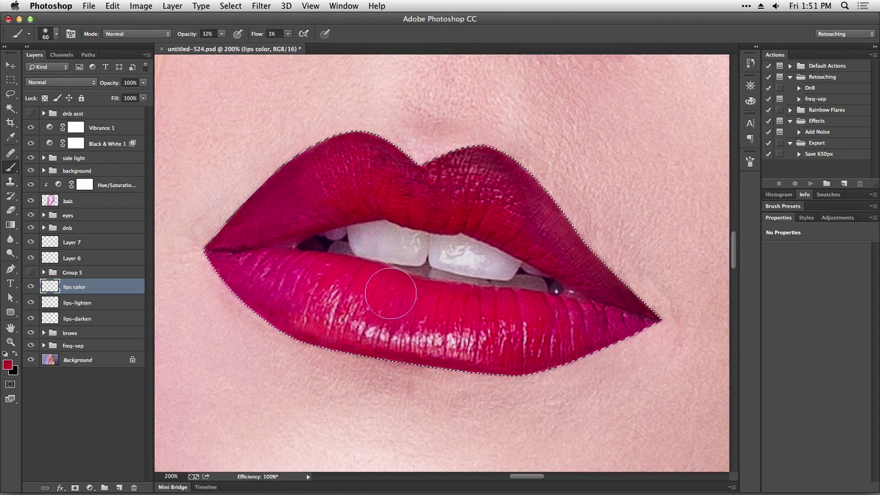
left_click_drag(259, 35, 324, 36)
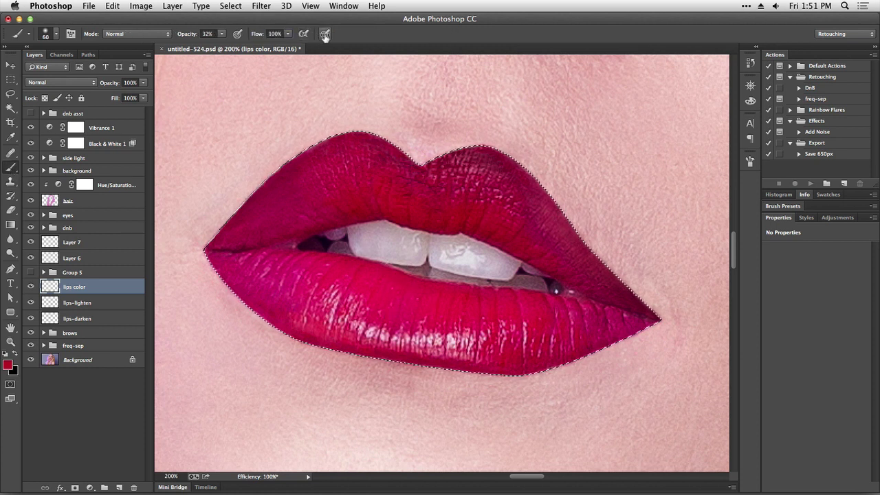
left_click_drag(186, 34, 279, 35)
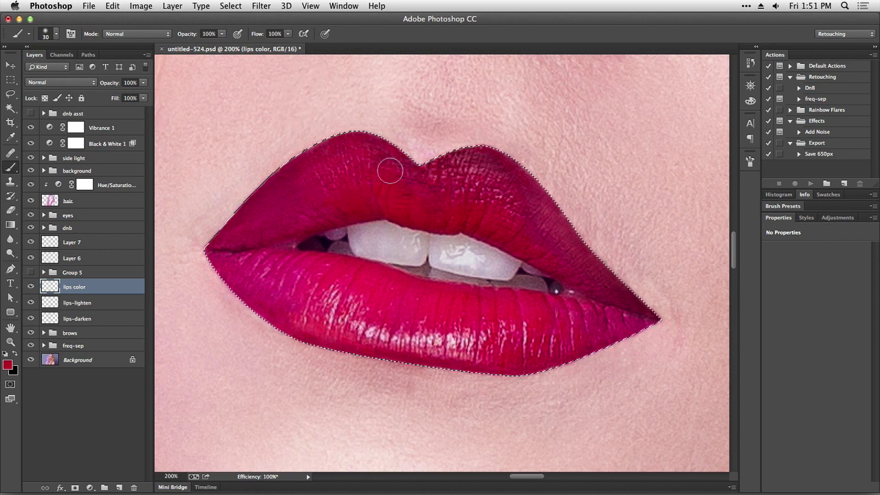
Paint solid red along the upper lip's outline and across its center on the lips color layer.
right_click(357, 189)
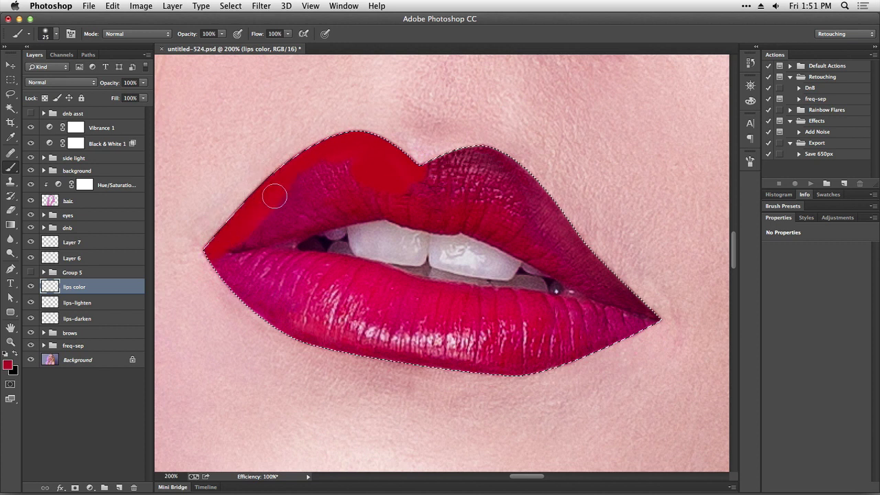
mouse_move(291, 192)
left_mouse_down()
mouse_move(340, 169)
mouse_move(337, 189)
mouse_move(412, 181)
mouse_move(514, 151)
mouse_move(544, 160)
mouse_move(502, 158)
mouse_move(488, 170)
mouse_move(508, 177)
mouse_move(507, 158)
mouse_move(518, 165)
mouse_move(620, 284)
left_mouse_up()
key("bracketleft")
key("bracketleft")
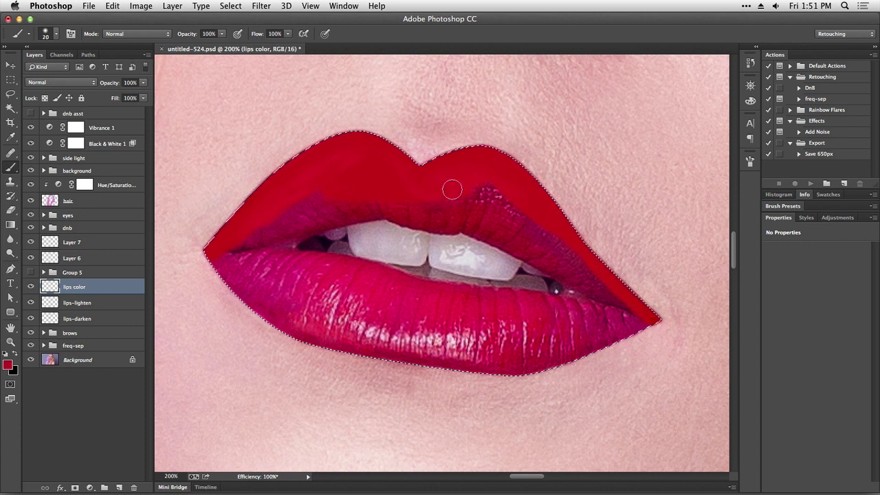
mouse_move(394, 211)
left_mouse_down()
mouse_move(459, 220)
mouse_move(447, 216)
mouse_move(493, 178)
mouse_move(496, 205)
mouse_move(464, 214)
mouse_move(539, 251)
mouse_move(571, 256)
mouse_move(568, 242)
mouse_move(578, 262)
left_mouse_up()
Paint red over the right end of the upper lip and around the right mouth corner.
key("bracketright")
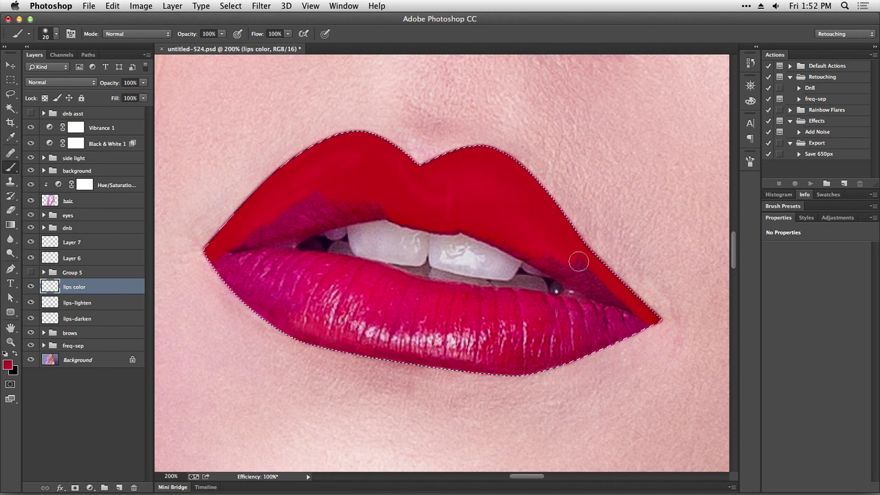
key("bracketright")
key("bracketleft")
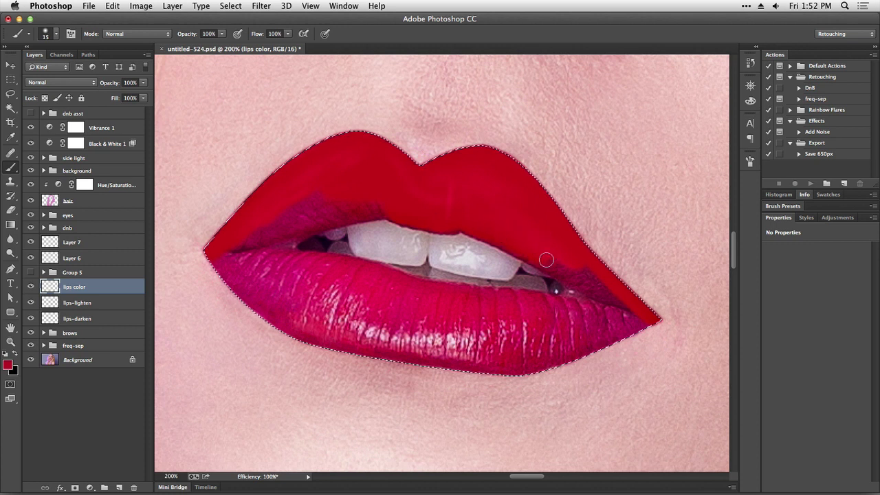
mouse_move(603, 316)
left_mouse_down()
mouse_move(633, 319)
mouse_move(659, 342)
left_mouse_up()
Paint red over the left end of the lower lip, the left mouth corner and the upper lip's remaining left part.
key("bracketright")
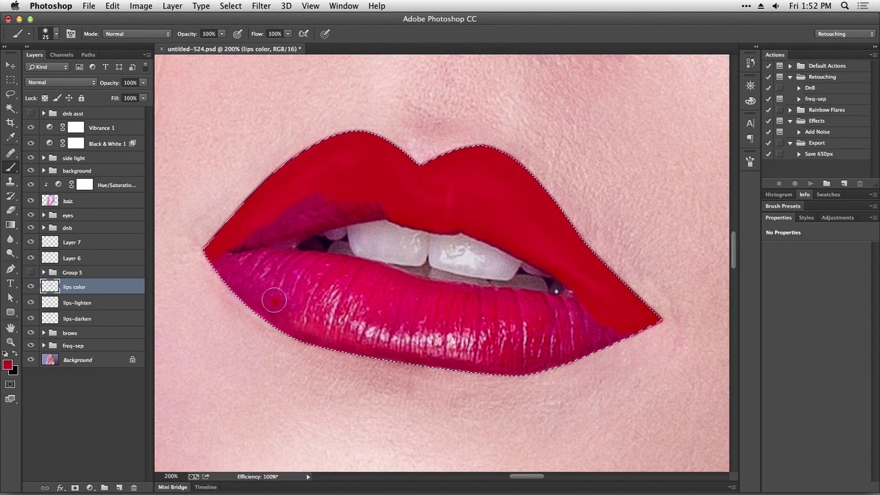
mouse_move(275, 300)
left_mouse_down()
mouse_move(300, 347)
mouse_move(218, 303)
mouse_move(211, 252)
mouse_move(237, 217)
mouse_move(247, 237)
mouse_move(270, 242)
mouse_move(255, 247)
mouse_move(284, 243)
mouse_move(280, 258)
mouse_move(293, 228)
mouse_move(279, 254)
mouse_move(297, 230)
mouse_move(285, 241)
mouse_move(343, 210)
mouse_move(317, 224)
mouse_move(401, 206)
mouse_move(295, 216)
left_mouse_up()
key("bracketleft")
key("bracketleft")
key("bracketleft")
key("bracketright")
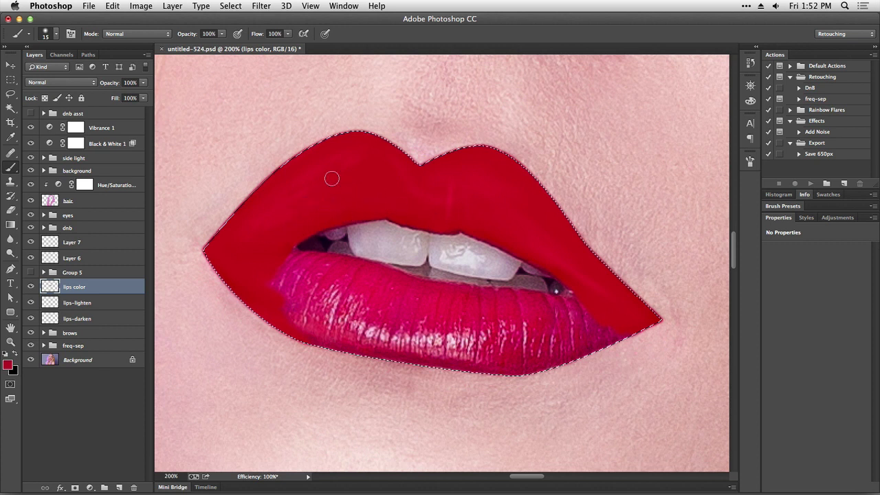
Paint red along the lower half of the lower lip from its left side to the right corner.
key("bracketright")
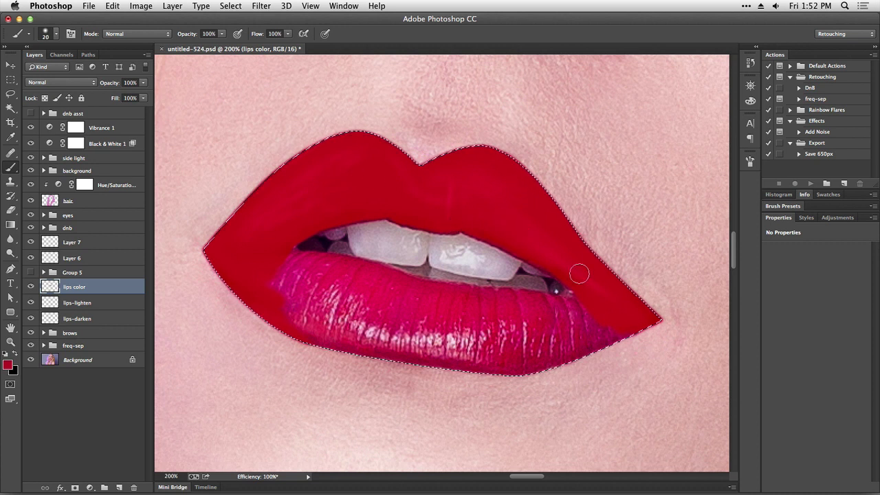
key("bracketright")
mouse_move(259, 289)
left_mouse_down()
mouse_move(312, 328)
mouse_move(272, 307)
mouse_move(452, 358)
mouse_move(290, 278)
left_mouse_up()
key("bracketleft")
key("bracketleft")
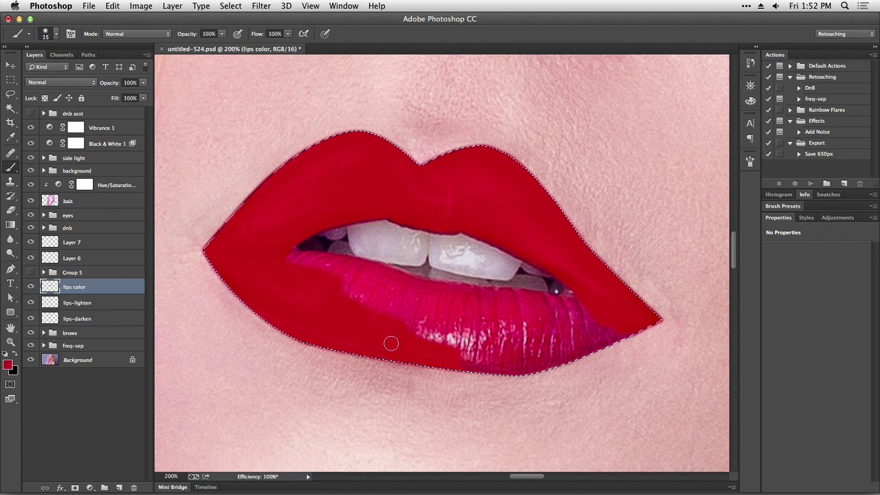
mouse_move(391, 344)
left_mouse_down()
mouse_move(527, 349)
mouse_move(538, 366)
mouse_move(536, 356)
left_mouse_up()
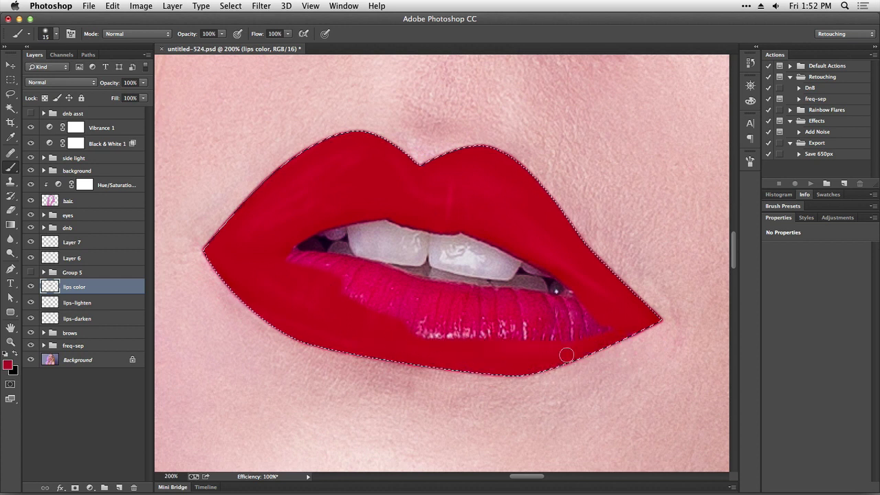
Try a red stroke over the inner left edge of the lower lip and undo it.
key("bracketright")
key("bracketright")
key("bracketright")
mouse_move(298, 259)
left_mouse_down()
mouse_move(309, 277)
mouse_move(319, 274)
mouse_move(279, 256)
mouse_move(332, 279)
left_mouse_up()
key("bracketleft")
key("bracketleft")
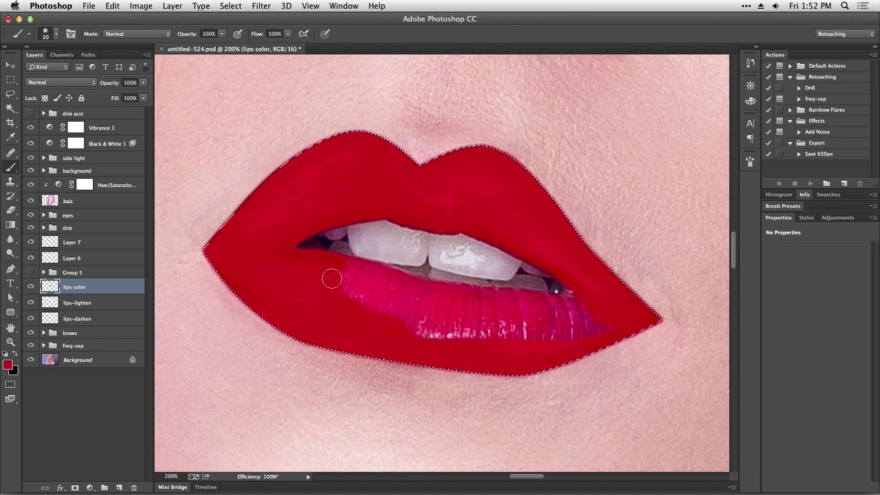
key("bracketleft")
key("super+z")
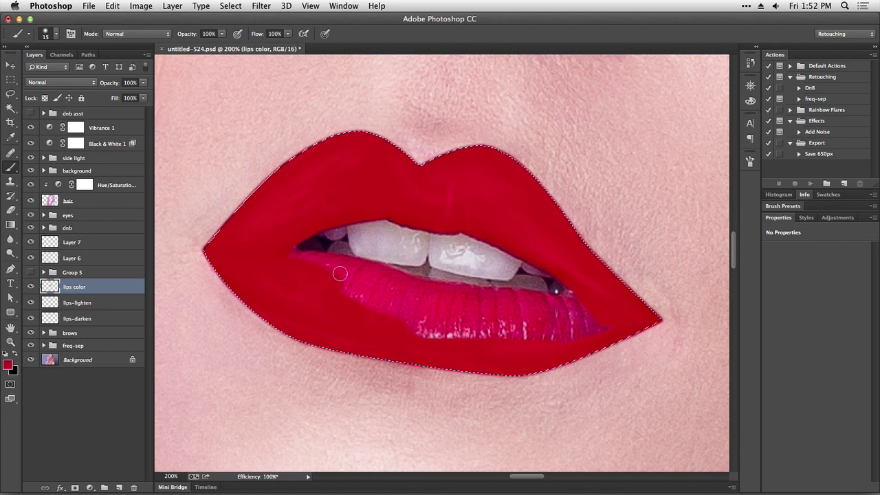
Paint the remaining inner area of the lower lip red up to the teeth and clear the selection.
mouse_move(347, 264)
left_mouse_down()
mouse_move(442, 295)
mouse_move(594, 305)
mouse_move(601, 316)
mouse_move(524, 327)
mouse_move(547, 341)
mouse_move(445, 340)
mouse_move(473, 333)
mouse_move(484, 345)
mouse_move(336, 280)
mouse_move(491, 326)
mouse_move(487, 314)
mouse_move(451, 335)
mouse_move(555, 318)
mouse_move(411, 305)
mouse_move(550, 323)
left_mouse_up()
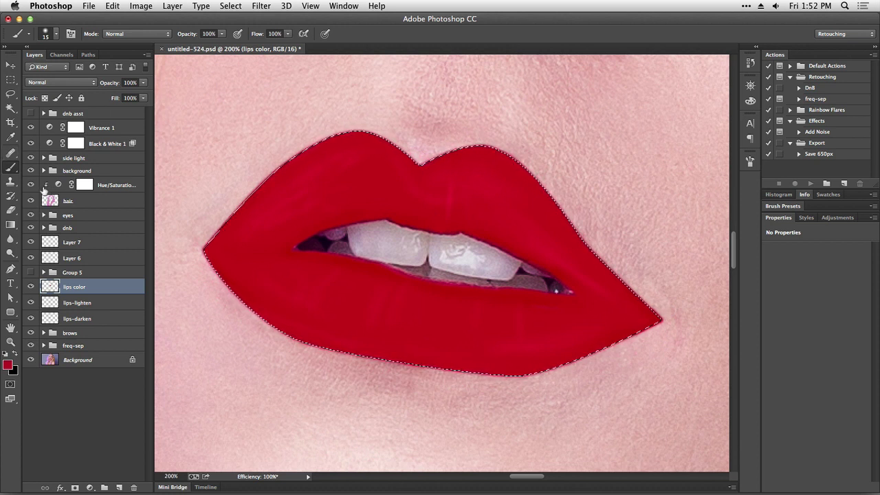
key("super+d")
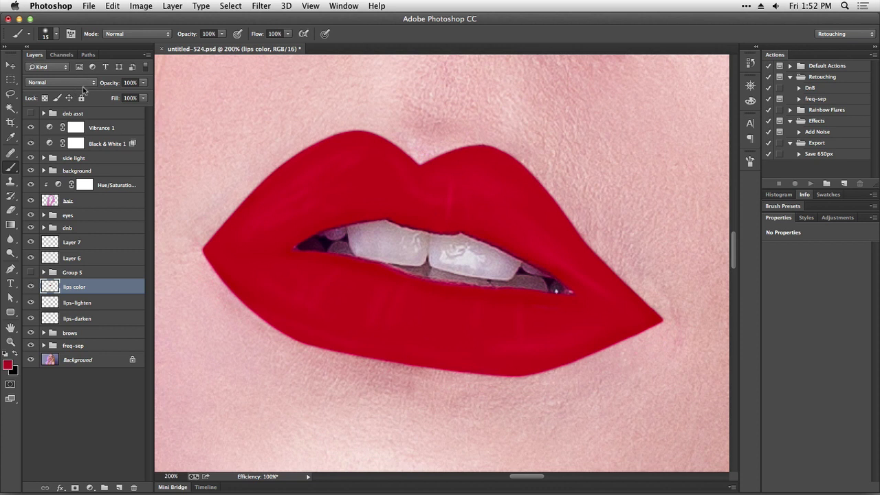
Set the lips color layer to Color Burn at 51% opacity and compare the lips with the layer hidden and shown.
left_click(84, 90)
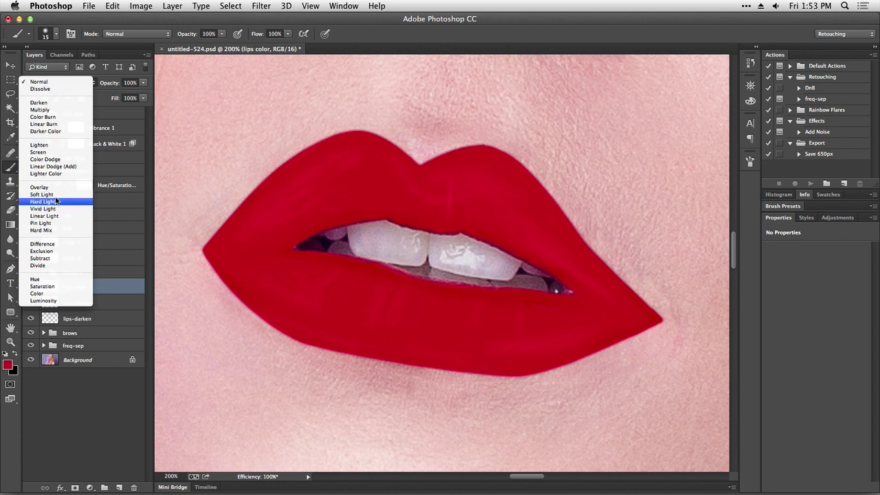
left_click(71, 122)
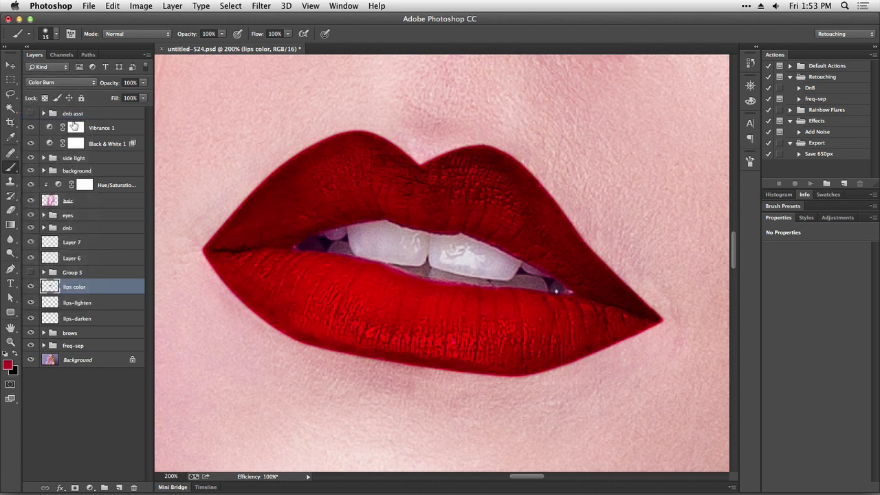
left_click(143, 84)
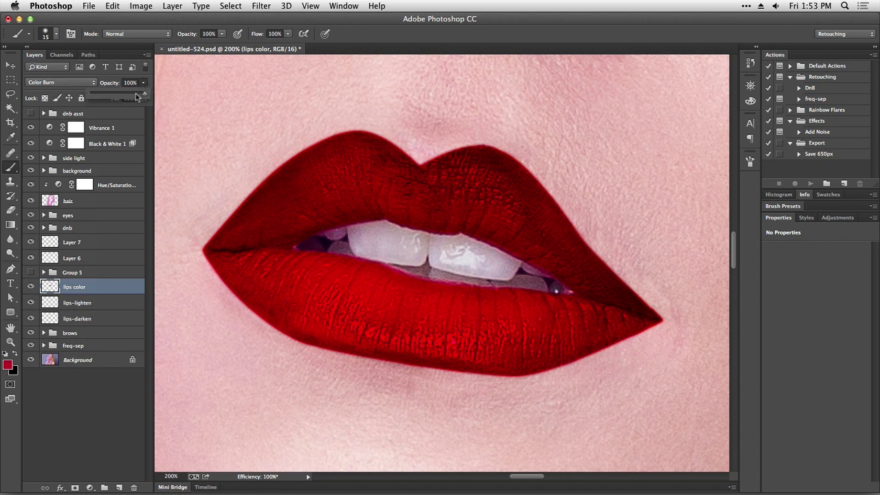
left_click_drag(138, 98, 117, 97)
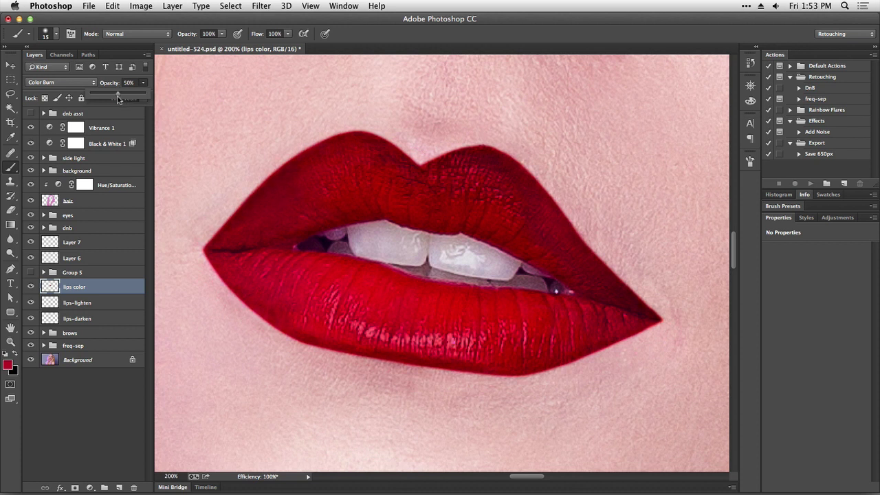
left_click(31, 287)
left_click(31, 287)
Add a Hue/Saturation adjustment layer above lips color and clip it to that layer.
left_click(90, 488)
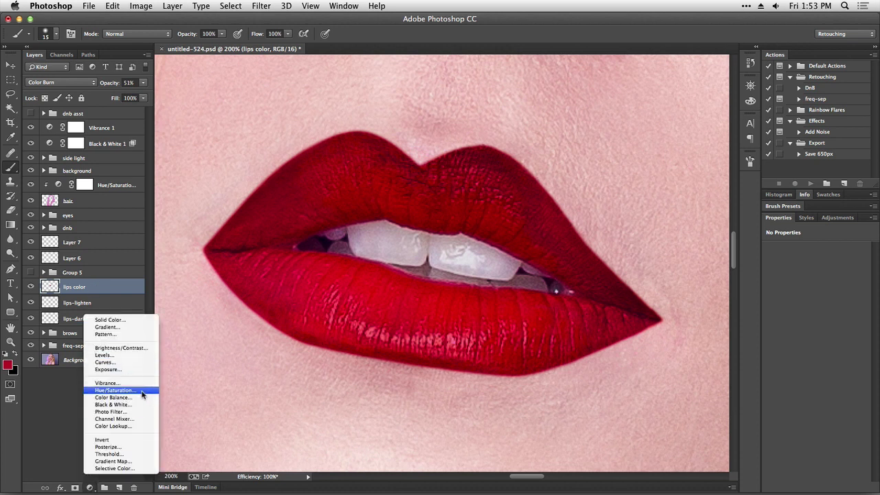
left_click(114, 390)
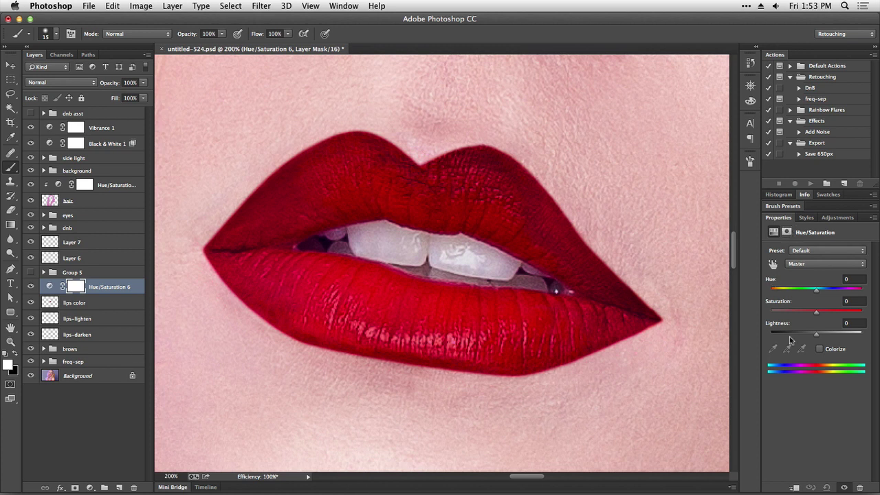
left_click(794, 488)
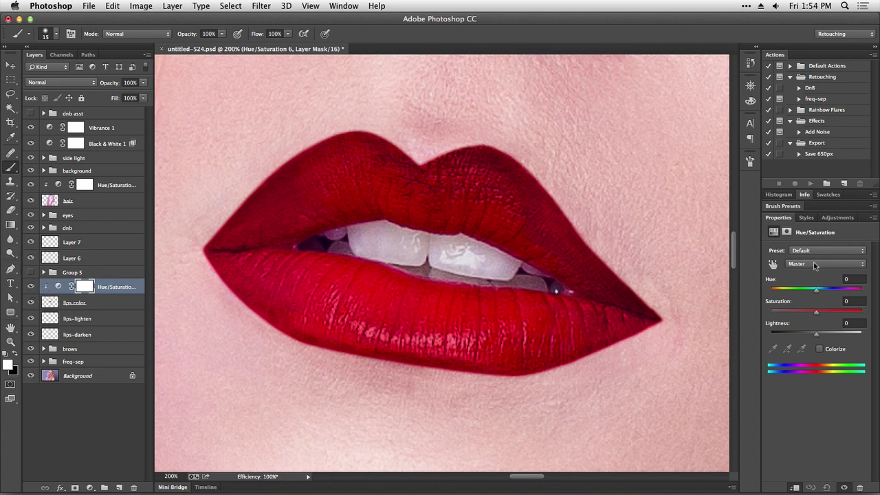
Try a hue shift in the clipped Hue/Saturation adjustment and switch its color range to Reds.
left_click_drag(808, 295, 829, 292)
left_click(825, 266)
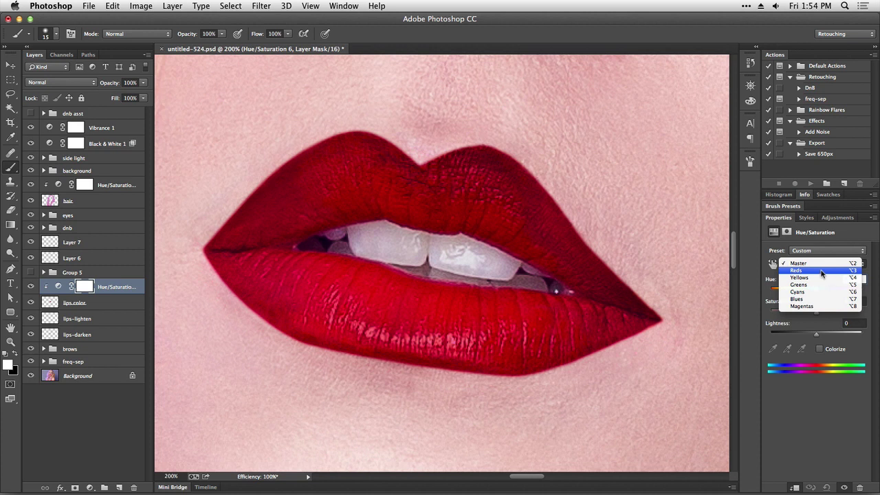
left_click(821, 271)
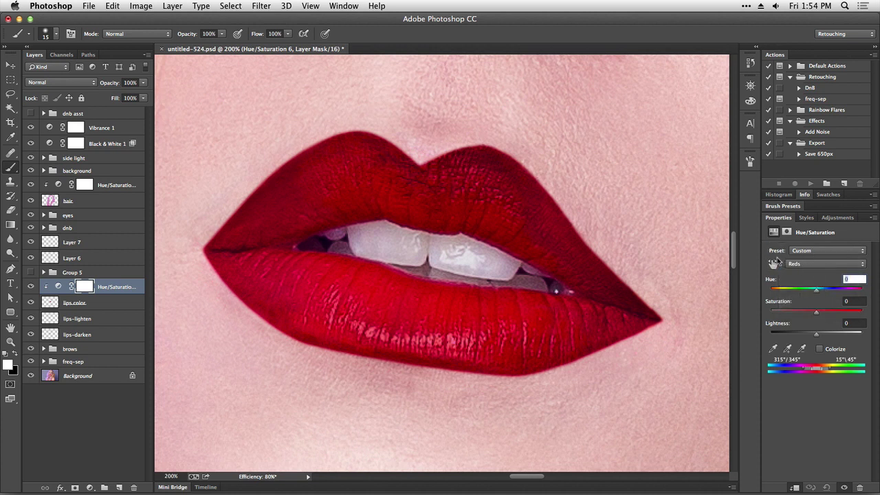
Change the lips color layer's blend mode to Overlay and select the clipped Hue/Saturation layer again.
left_click(110, 303)
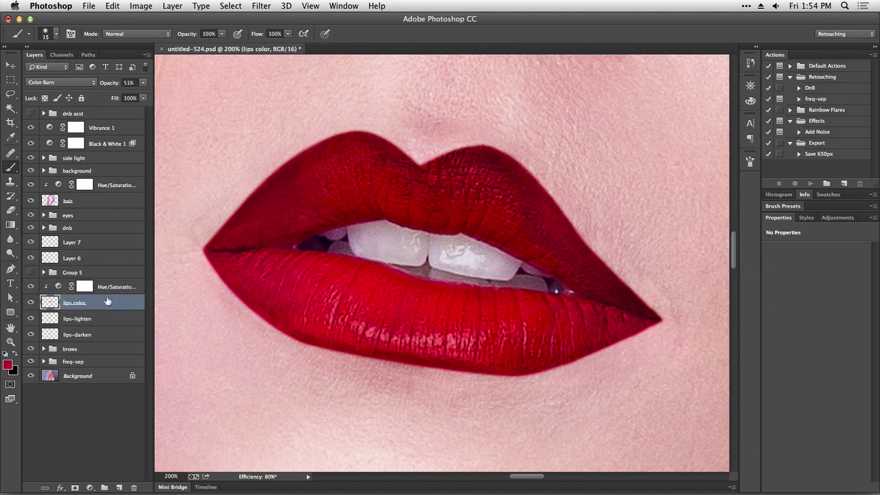
left_click(88, 83)
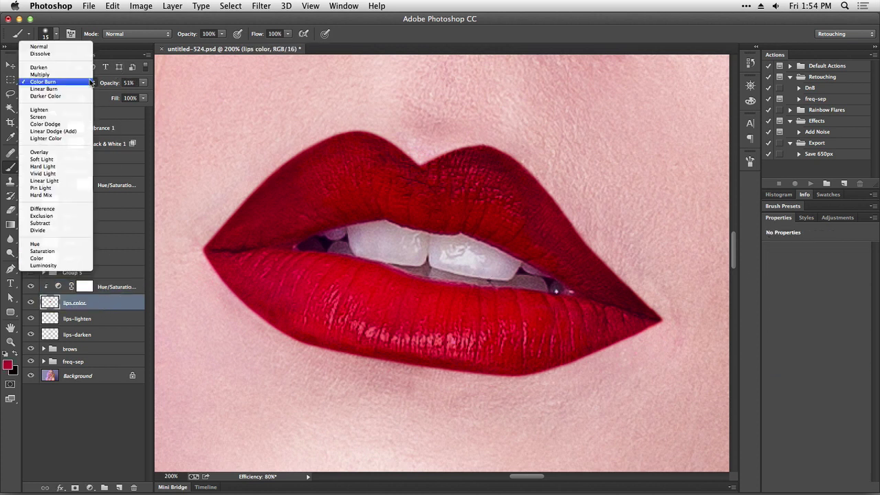
left_click(71, 153)
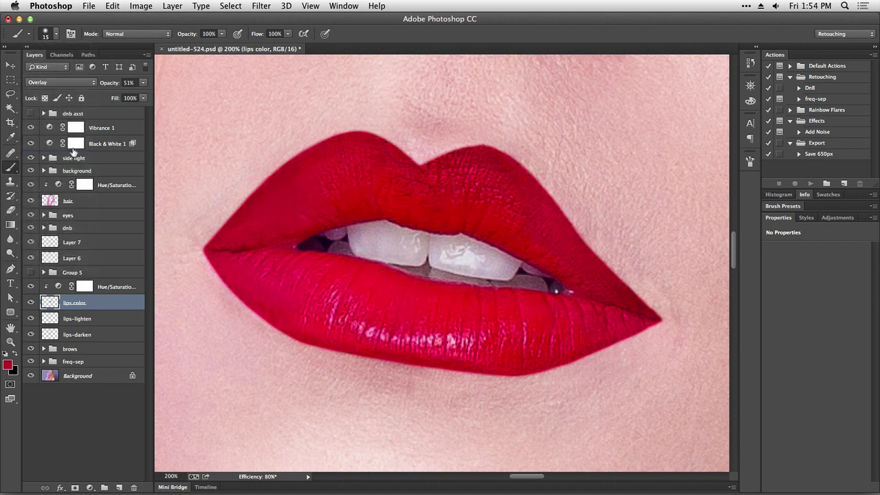
left_click(110, 286)
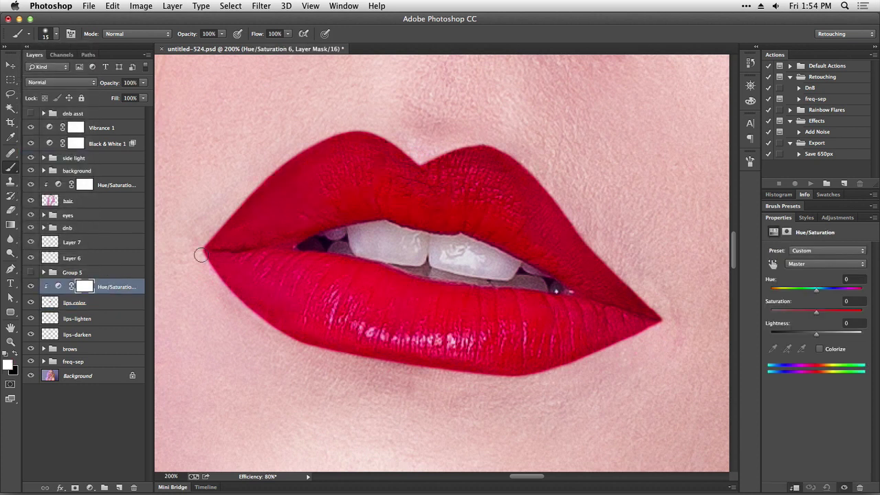
Shift the clipped Hue/Saturation hue to -43 and set the lips color layer's blend mode to Color Burn.
left_click(827, 289)
left_click_drag(847, 292, 796, 293)
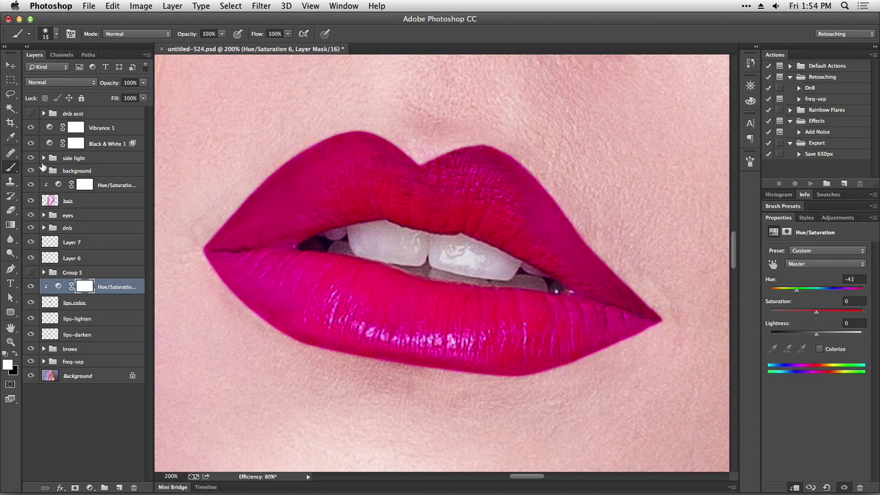
left_click(113, 306)
left_click(85, 82)
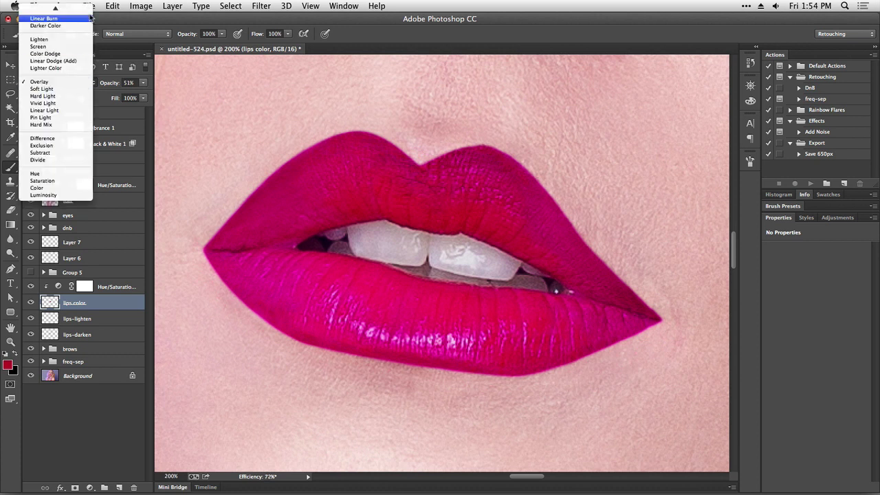
left_click(82, 44)
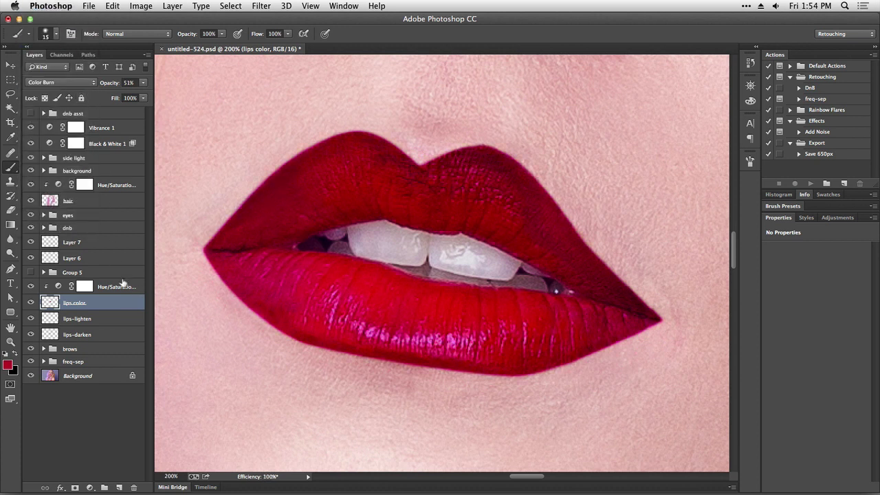
Set the clipped Hue/Saturation to hue -46, saturation +90 and lightness +86, and lower its layer opacity to 85%.
left_click(115, 288)
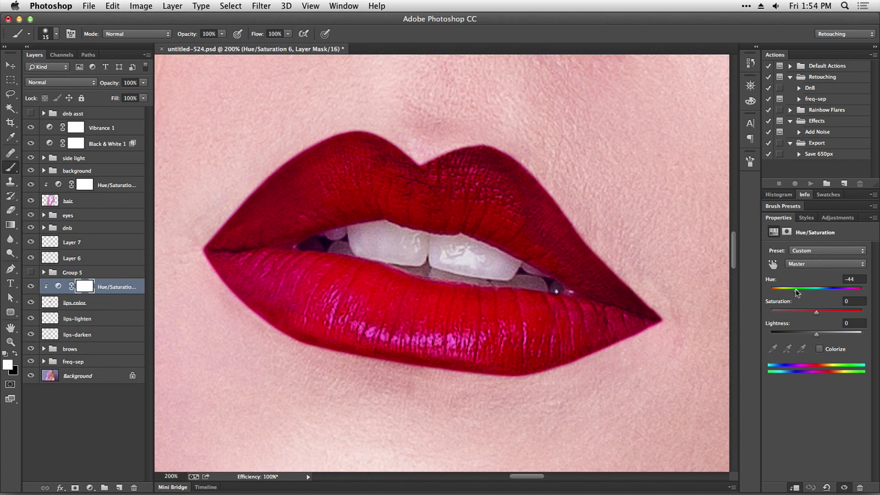
left_click_drag(796, 292, 856, 314)
left_click_drag(819, 336, 856, 335)
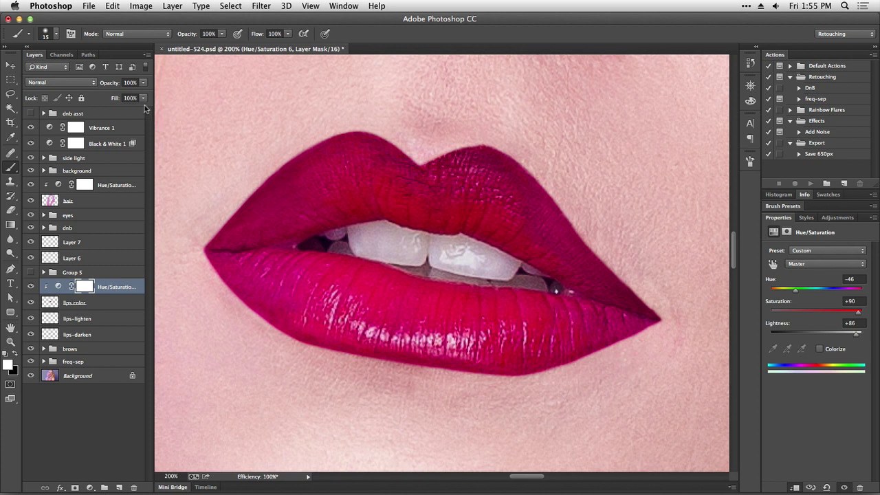
left_click(144, 83)
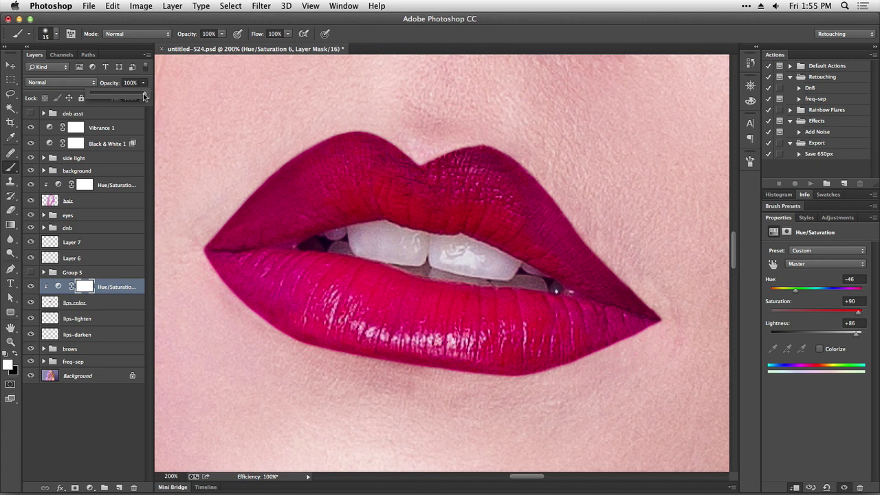
left_click_drag(144, 97, 139, 96)
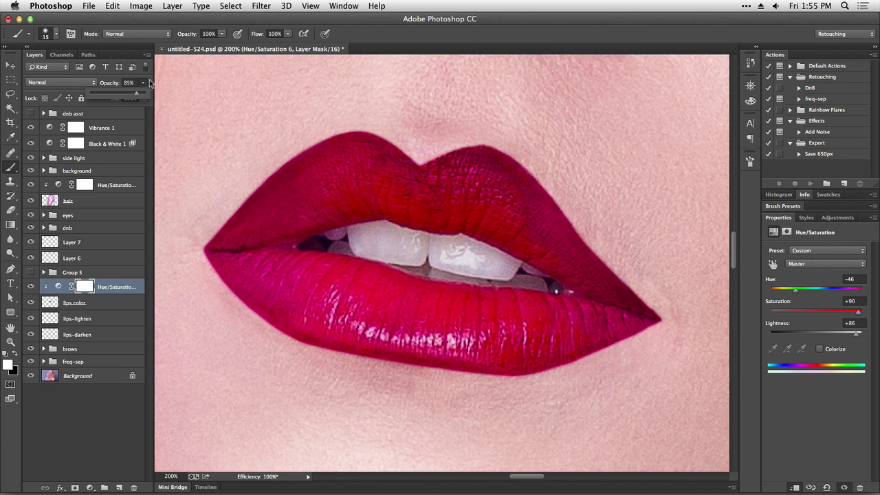
left_click(150, 83)
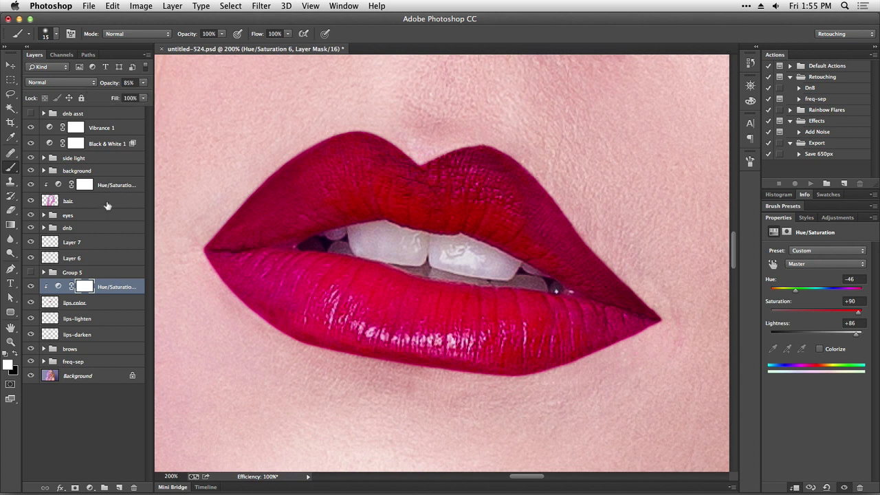
Compare the lips with the clipped Hue/Saturation layer and the lips color layer each hidden and shown.
left_click(32, 287)
left_click(32, 287)
left_click(32, 287)
left_click(32, 287)
left_click(31, 303)
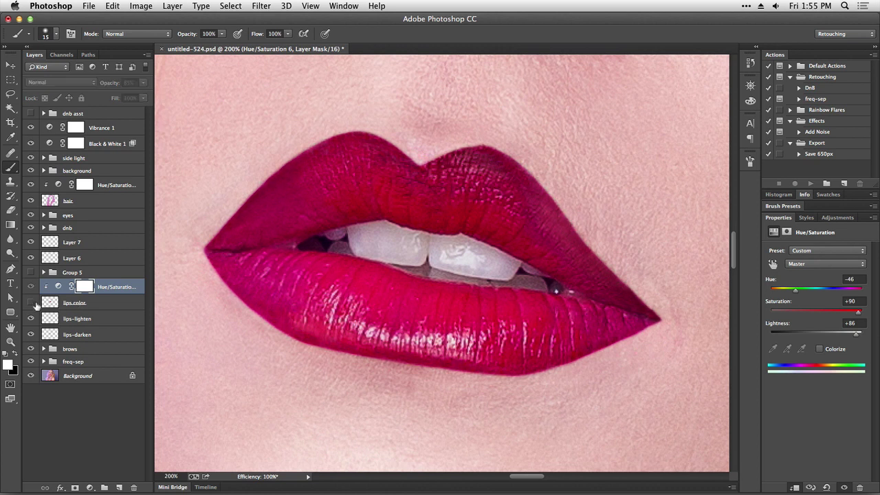
left_click(36, 303)
left_click(36, 303)
left_click(36, 304)
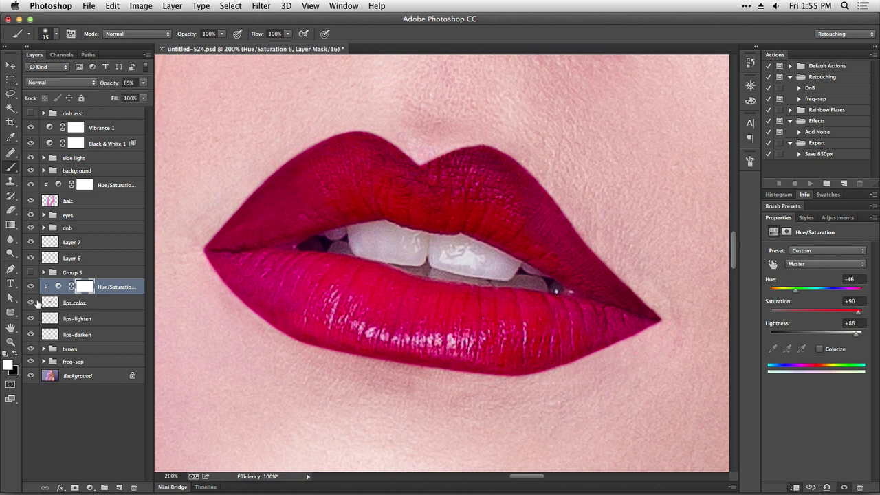
left_click(40, 302)
left_click(33, 304)
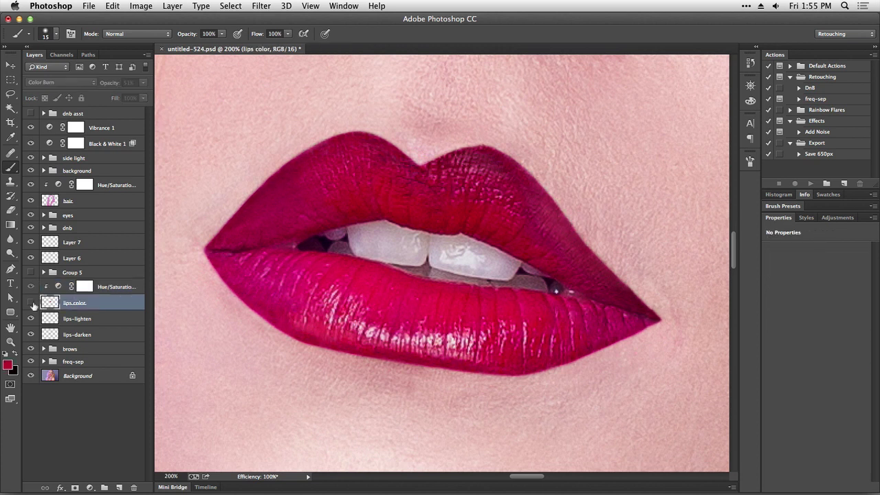
left_click(33, 304)
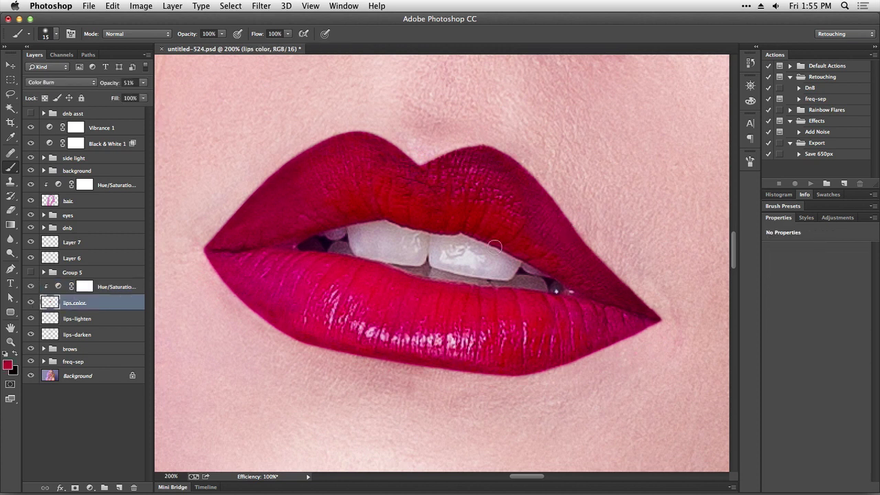
left_click(33, 304)
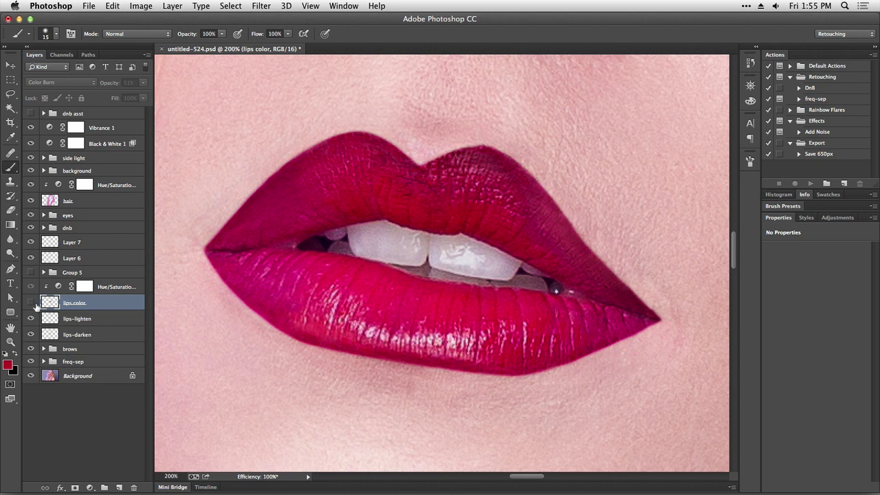
left_click(33, 303)
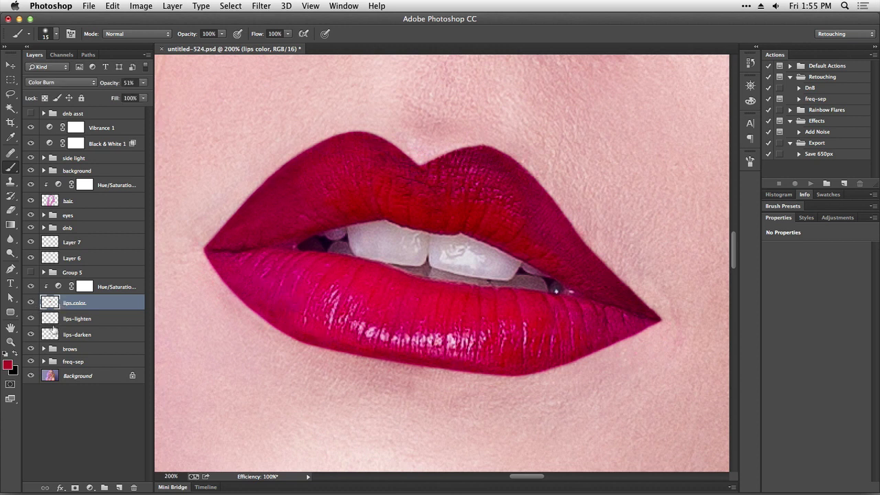
left_click(31, 304)
left_click(30, 303)
left_click(31, 304)
left_click(31, 303)
left_click(30, 305)
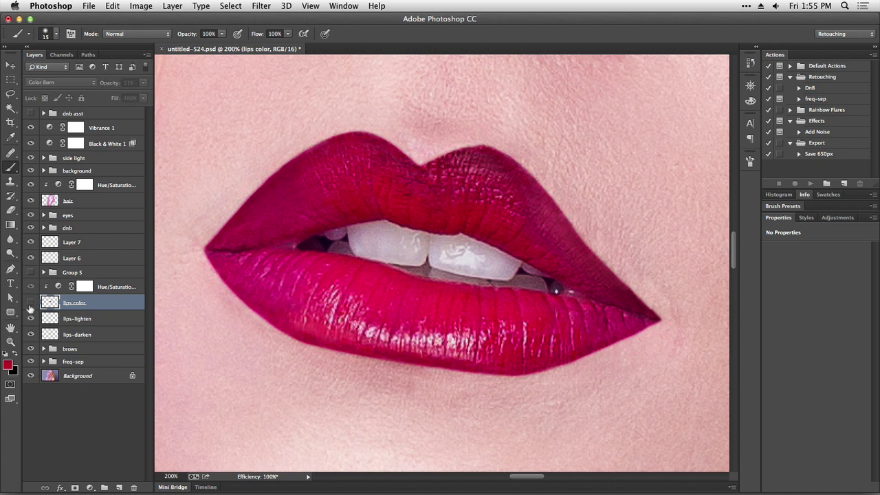
In the lips color layer's blending options, split the white Underlying Layer slider to 113 / 237.
double_click(123, 304)
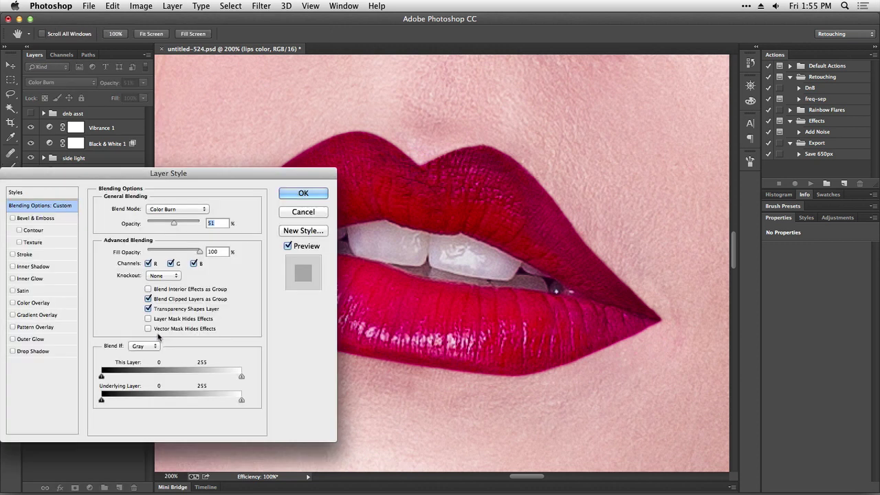
left_click_drag(230, 201, 159, 84)
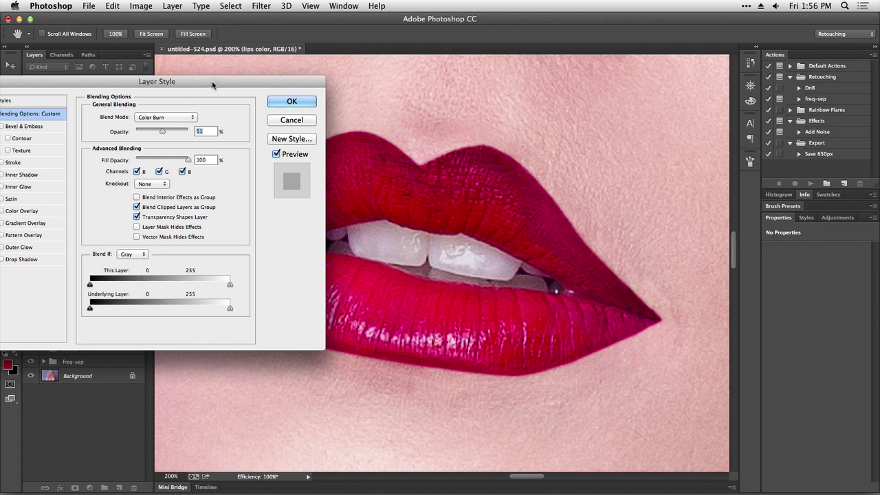
mouse_move(214, 84)
left_mouse_down()
mouse_move(195, 79)
mouse_move(215, 72)
mouse_move(209, 79)
left_mouse_up()
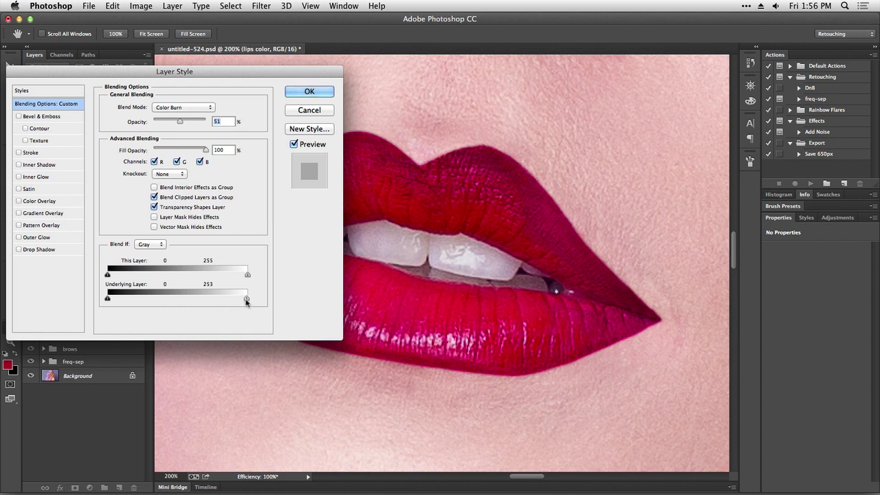
left_click_drag(230, 304, 172, 301)
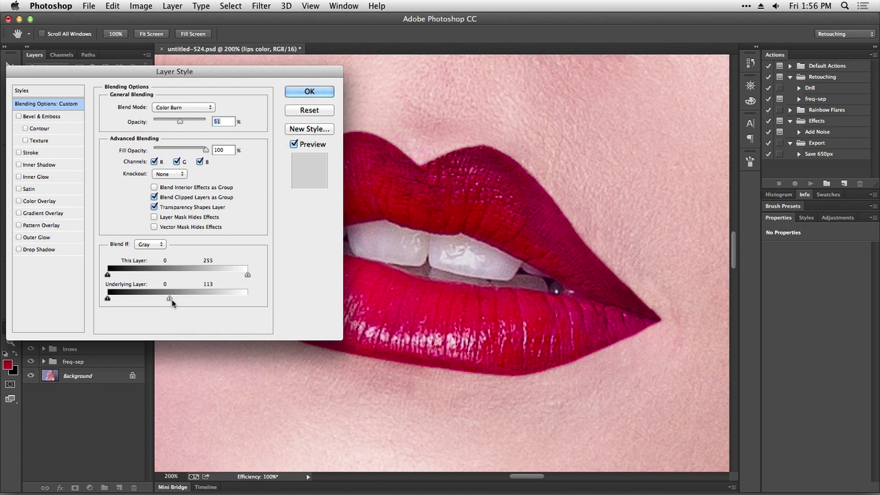
left_click_drag(169, 299, 239, 300)
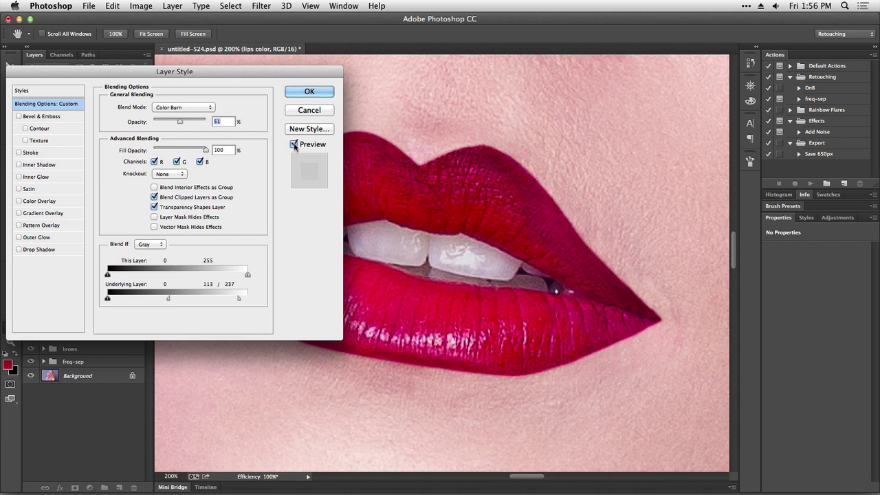
Lower the upper half of the split white slider, apply the blending options and compare the lips with and without the lips color layer.
key("alt")
left_click_drag(238, 301, 207, 301)
left_click(295, 146)
left_click(295, 144)
left_click(310, 92)
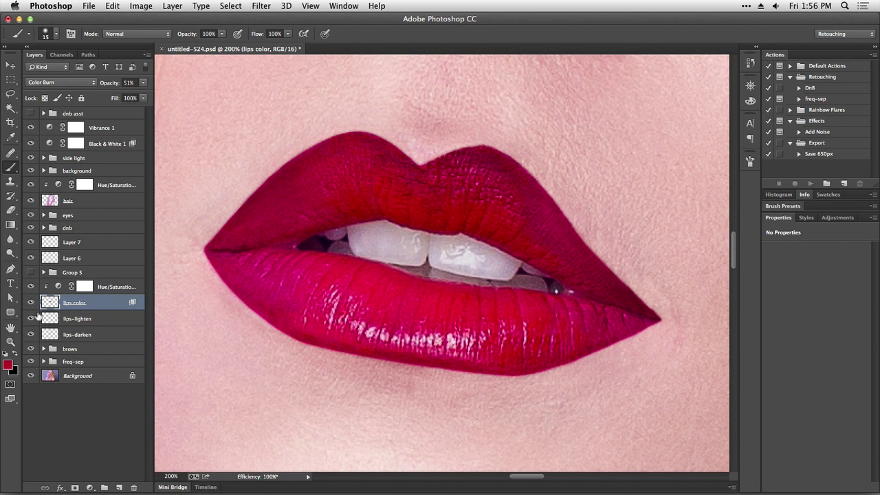
left_click(31, 303)
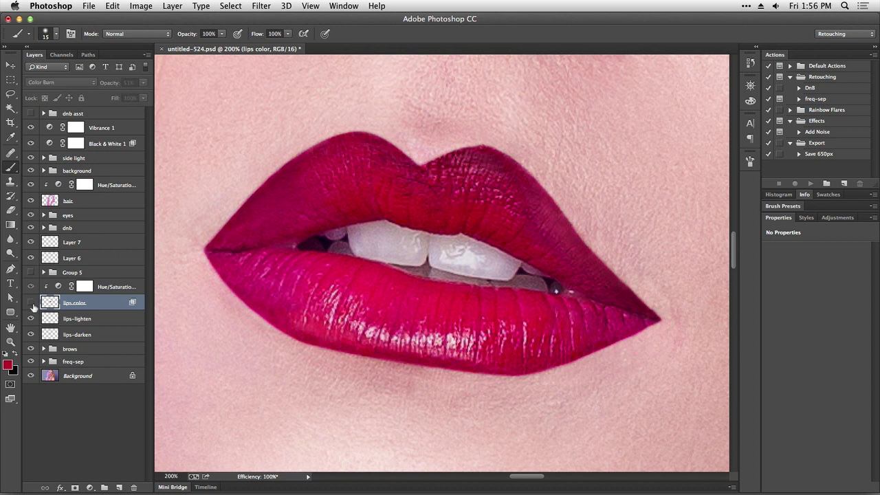
left_click(31, 303)
Group the clipped Hue/Saturation, lips color, lips-lighten and lips-darken layers, and compare the lips with the group hidden and shown.
left_click(95, 288)
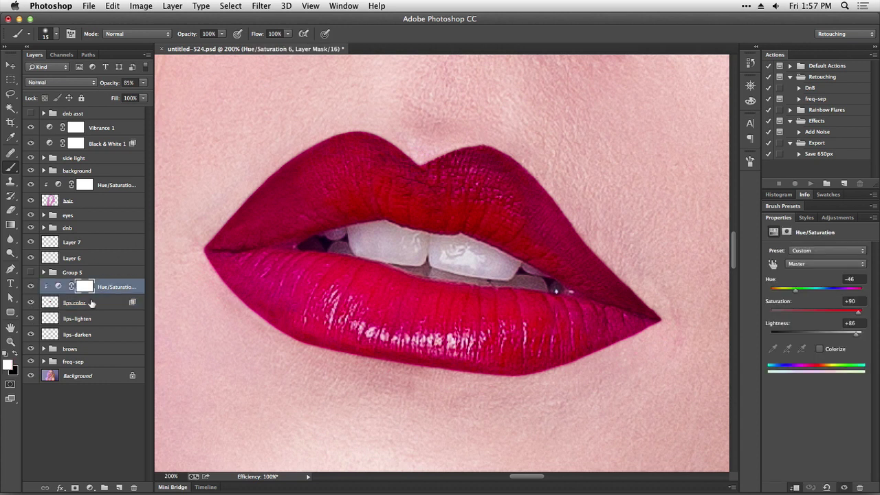
left_click(100, 335, "shift")
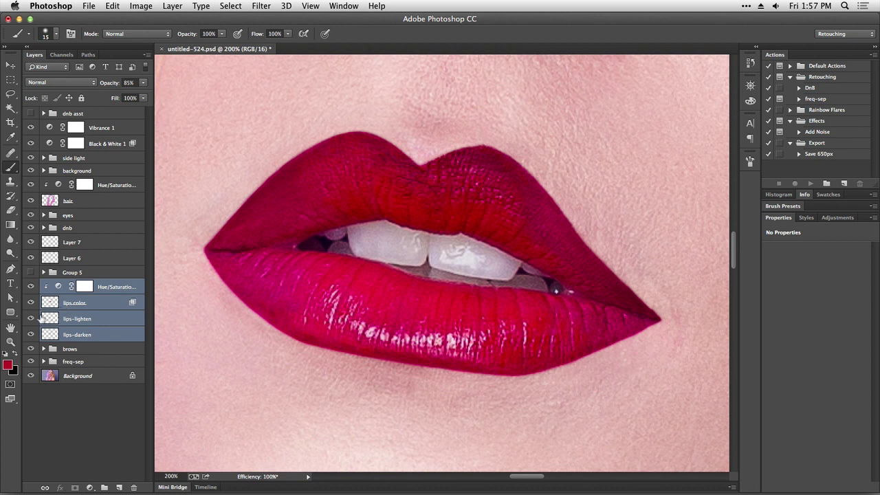
key("super+g")
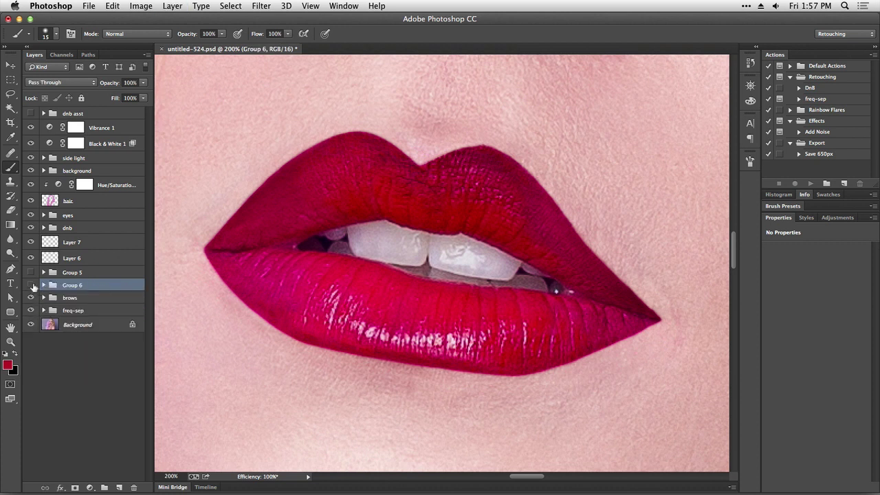
left_click(31, 285)
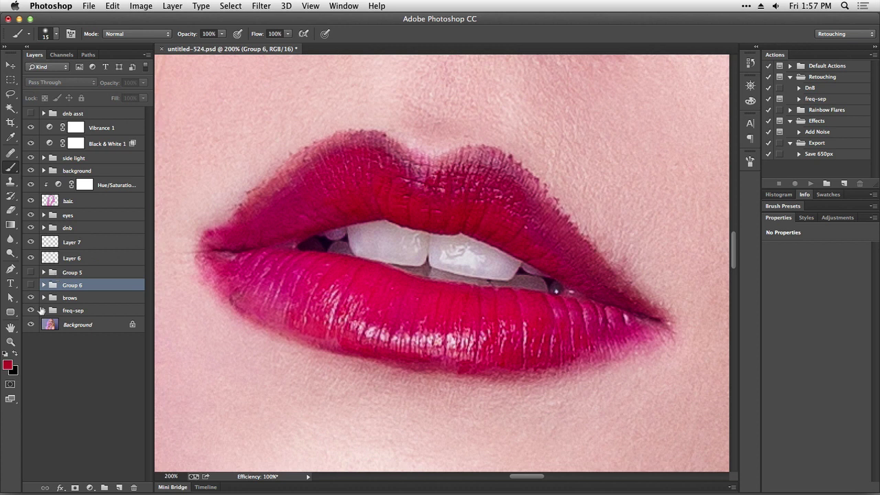
left_click(32, 285)
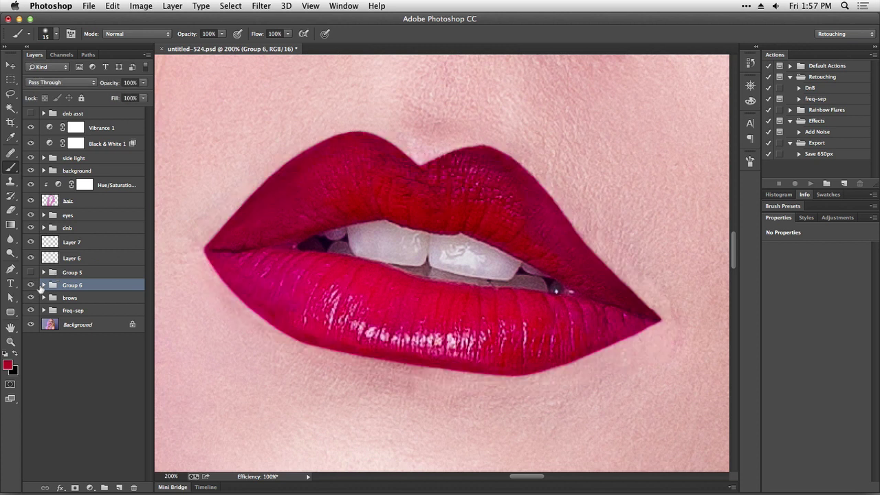
key("super+minus")
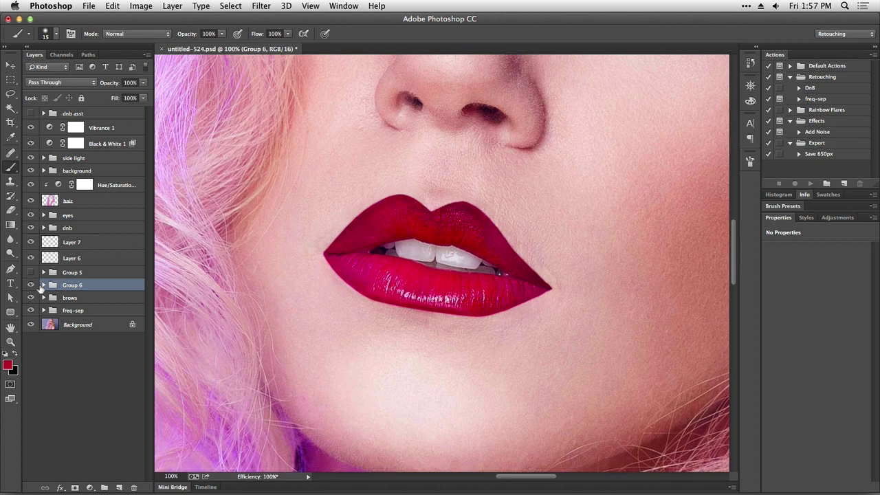
key("super+plus")
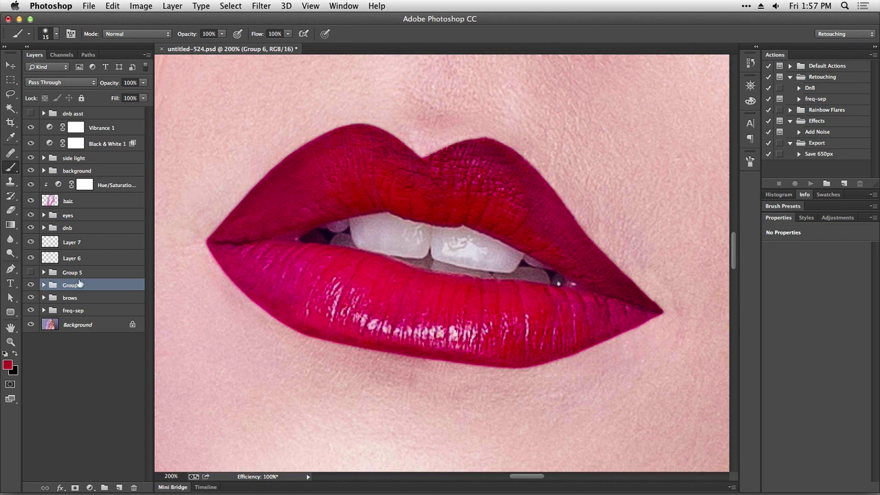
Add an empty layer above the clipped Hue/Saturation inside the lips group and check the effect of the lips-lighten layer.
left_click(44, 285)
left_click(116, 301)
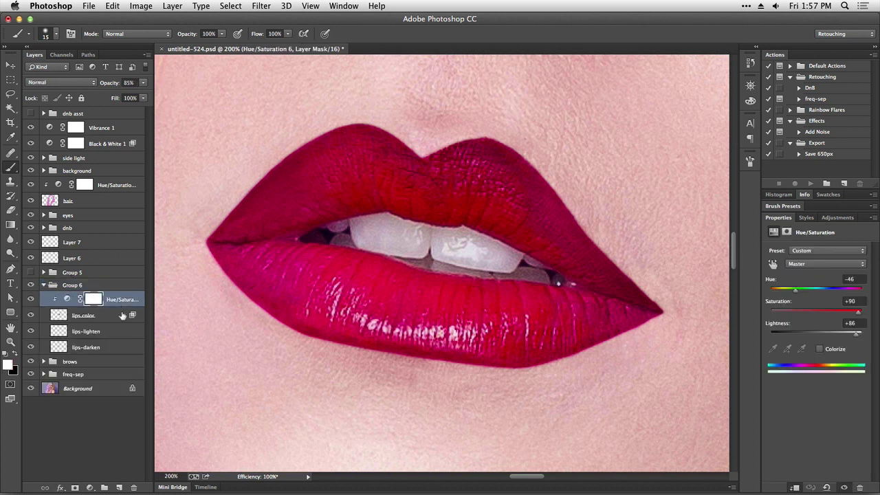
left_click(119, 487)
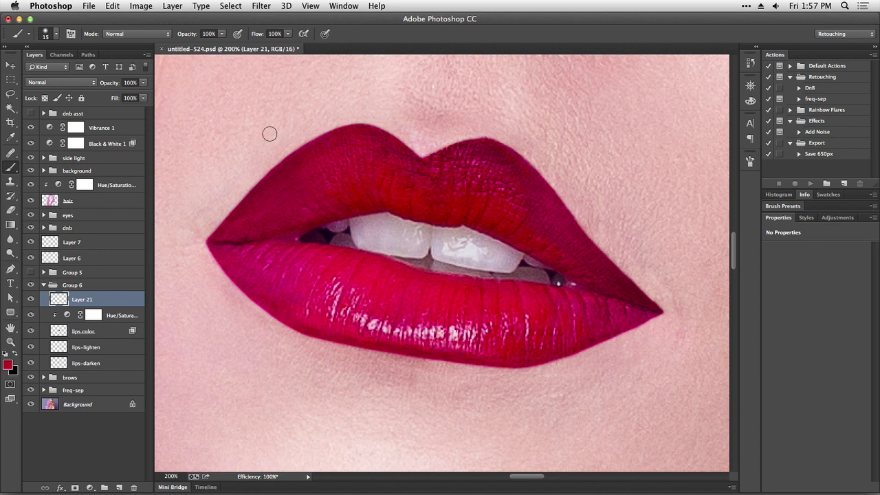
left_click(31, 347)
left_click(31, 348)
left_click(32, 349)
left_click(32, 349)
Set up a soft round 10 px brush with 40% opacity, 5% flow and black as the foreground color.
right_click(224, 134)
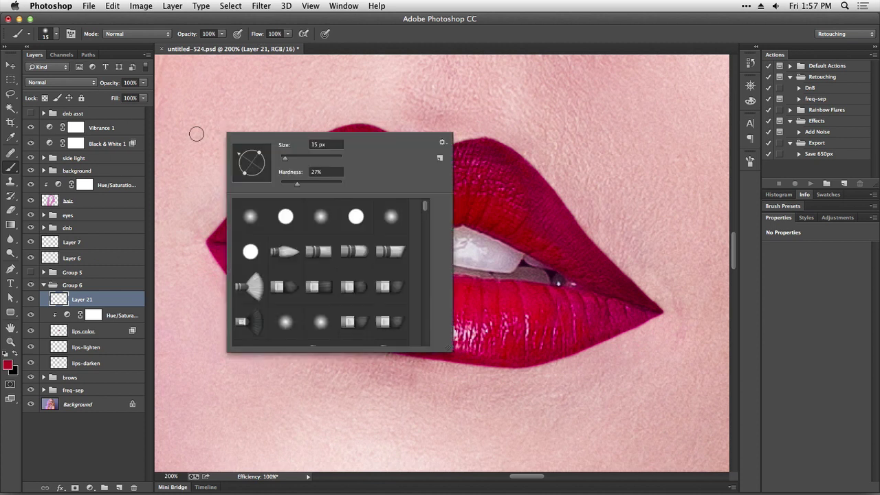
left_click(321, 218)
left_click_drag(288, 146, 283, 148)
left_click(357, 40)
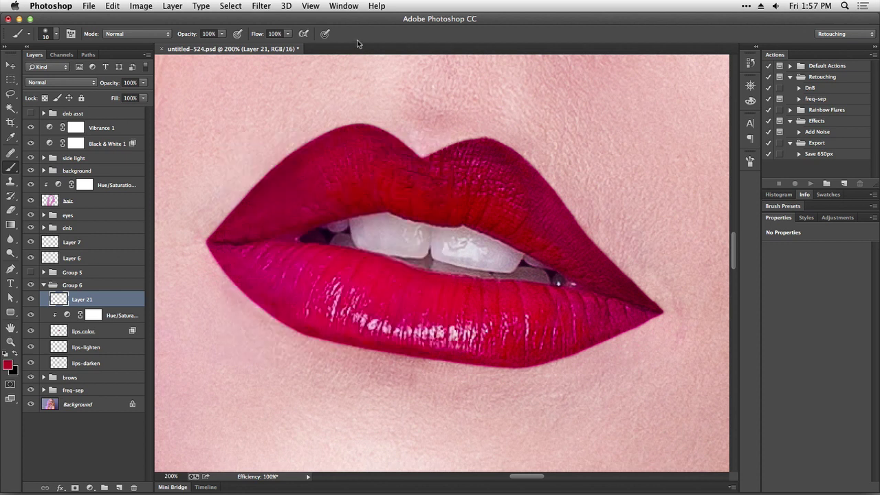
left_click_drag(288, 33, 242, 53)
left_click_drag(222, 34, 192, 45)
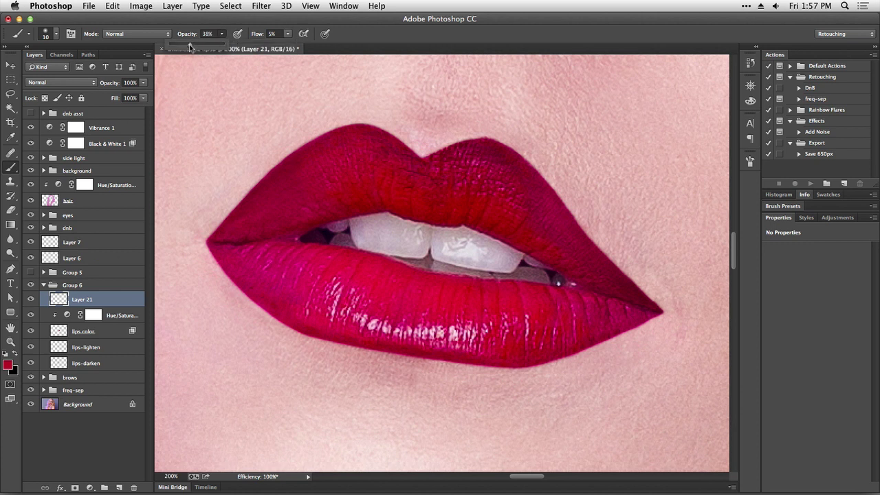
left_click(187, 37)
left_click(15, 354)
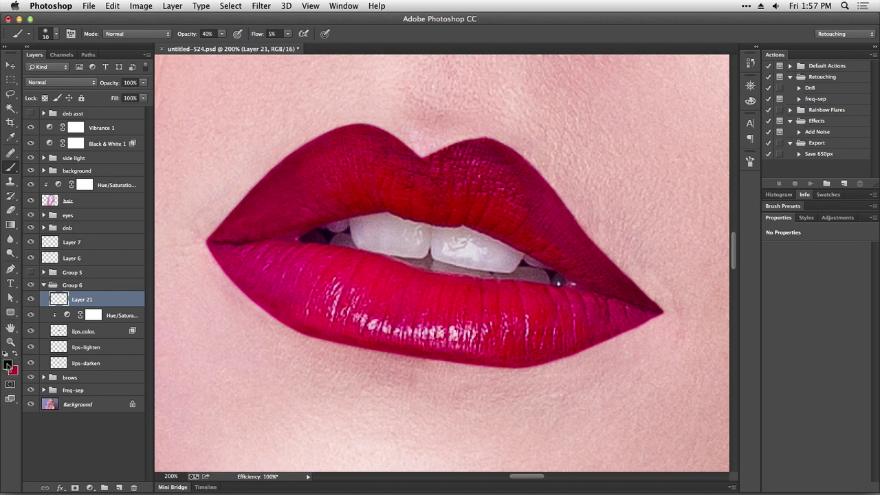
Sample the pink skin at the cupid's bow and lighten it to fce3e9 as the foreground color.
left_click(7, 364)
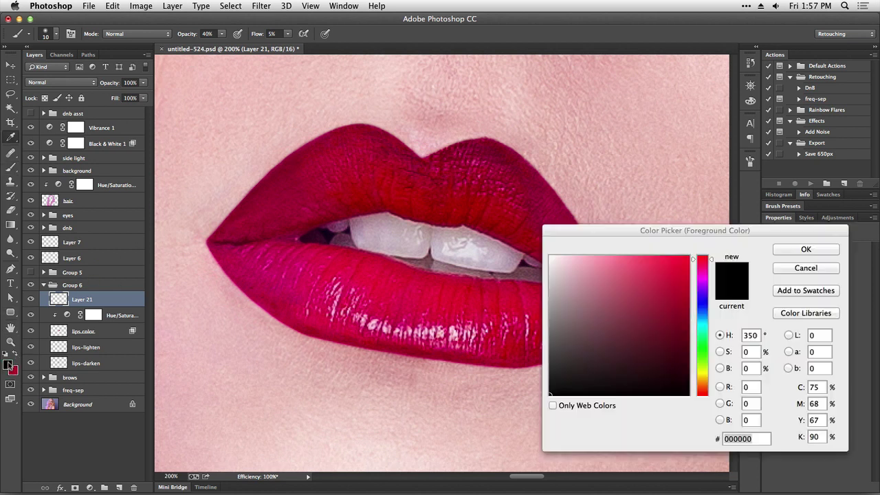
left_click(806, 275)
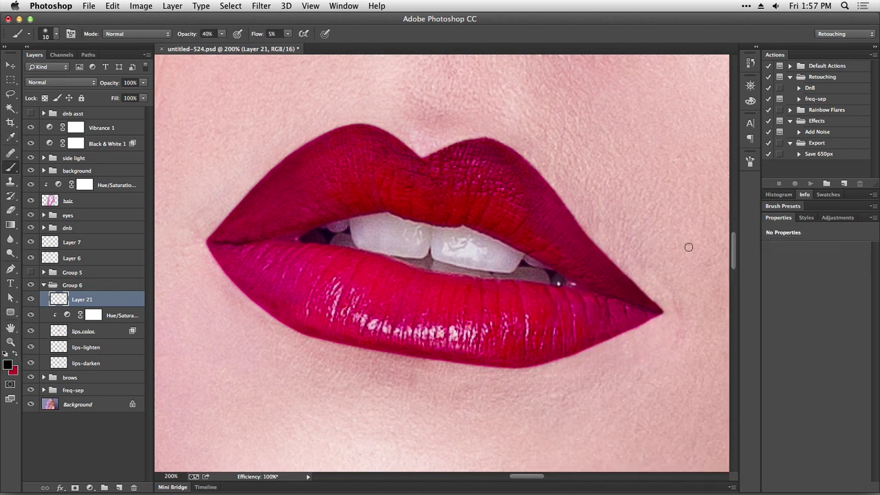
left_click(431, 145, "alt")
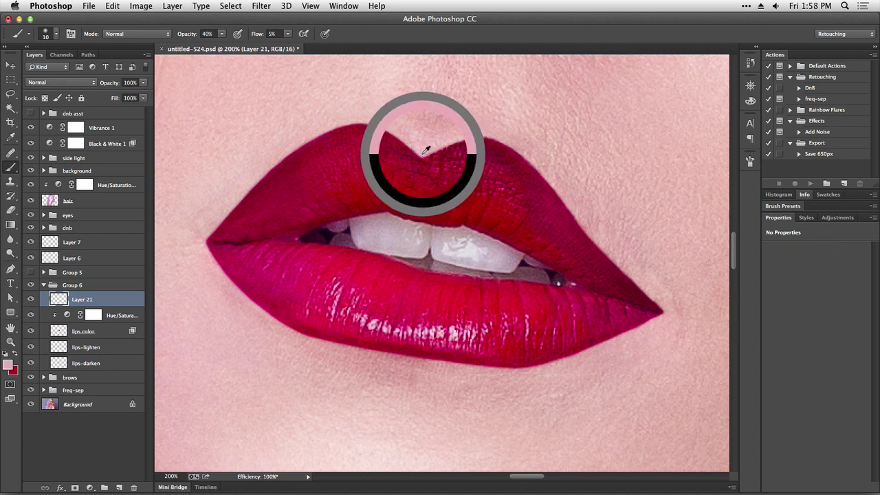
left_click(7, 365)
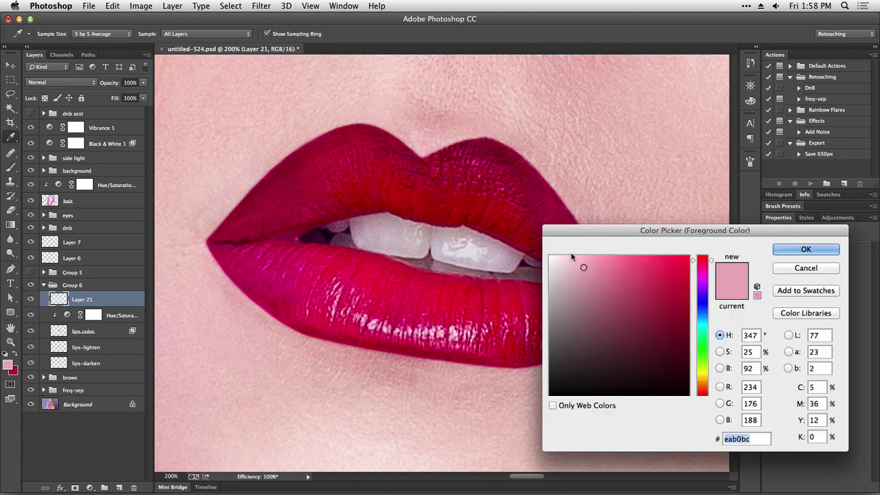
left_click_drag(583, 268, 566, 260)
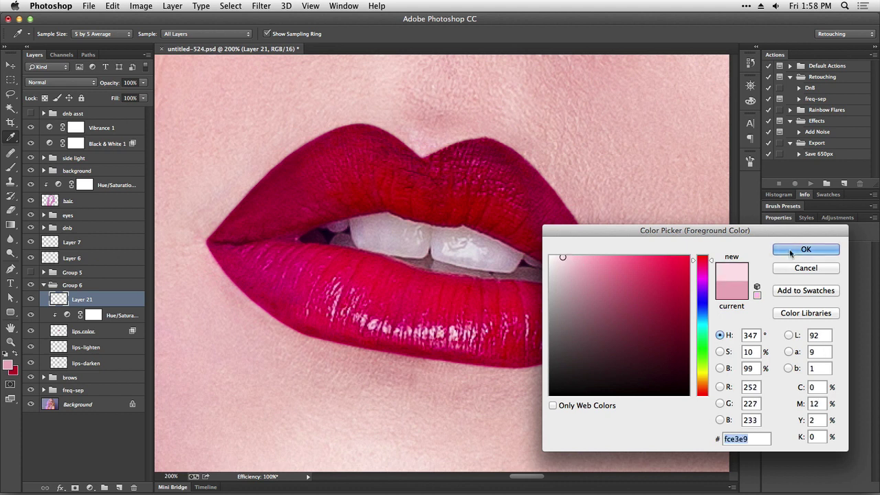
left_click(792, 251)
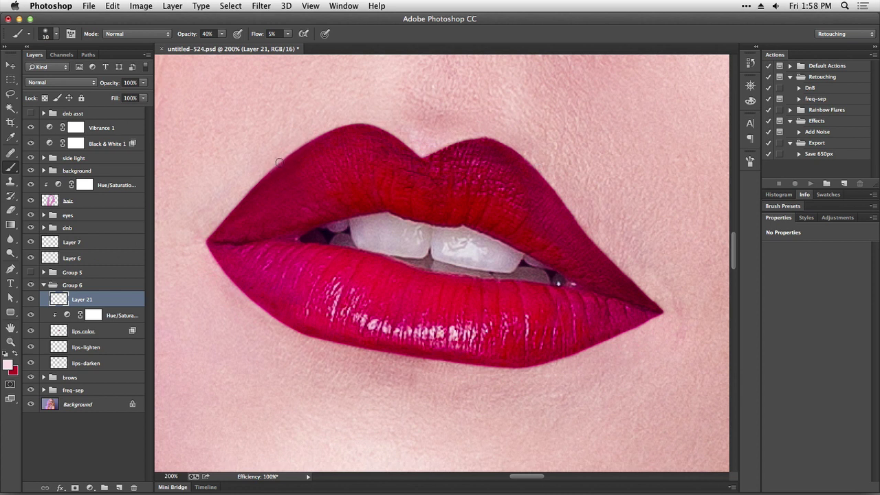
Paint a thin light highlight on the skin along the upper lip's outer contour with an 8 to 10 px brush.
key("bracketleft")
key("bracketright")
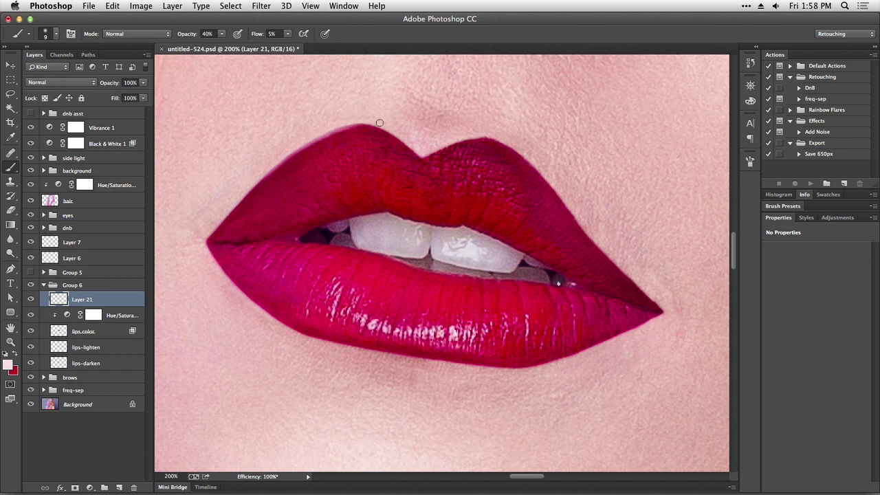
key("bracketleft")
key("bracketright")
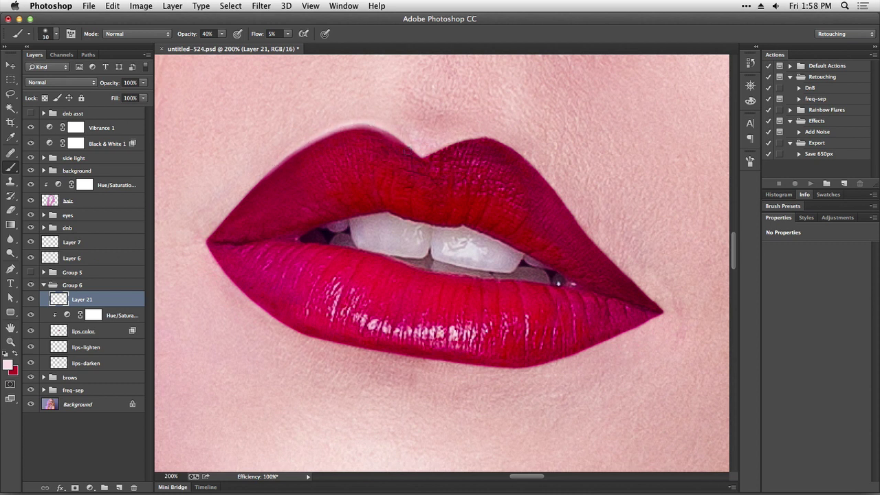
key("bracketleft")
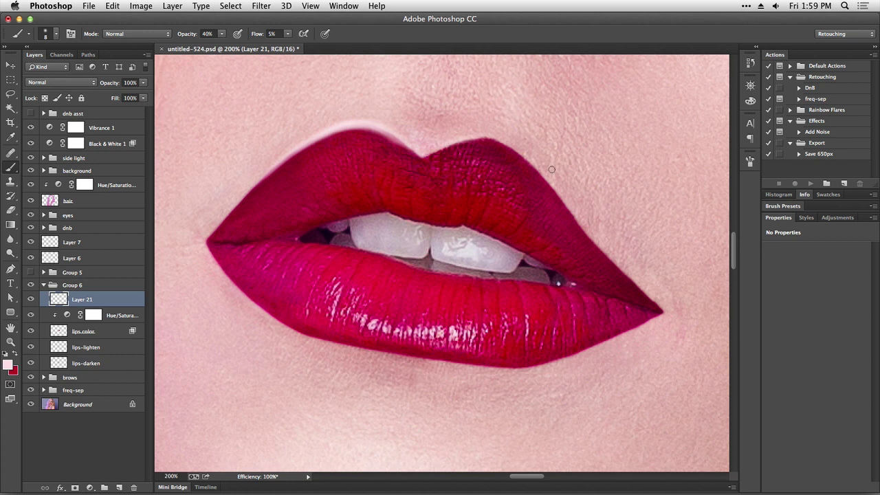
left_click_drag(514, 152, 534, 169)
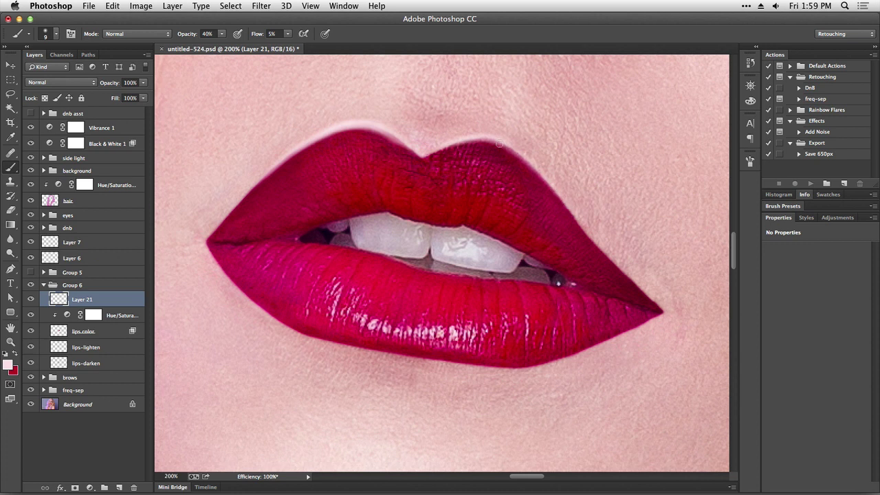
left_click_drag(500, 144, 523, 163)
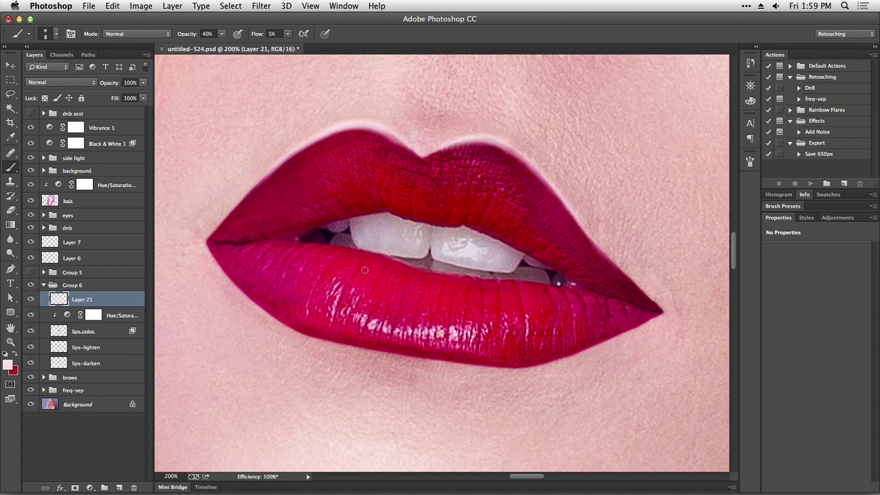
Brush a soft pale highlight across the body of the lower lip with a 35 px brush.
key("bracketright")
key("bracketright")
key("bracketright")
key("bracketright")
key("bracketright")
key("bracketright")
key("bracketright")
mouse_move(281, 263)
left_mouse_down()
mouse_move(312, 294)
mouse_move(359, 304)
left_mouse_up()
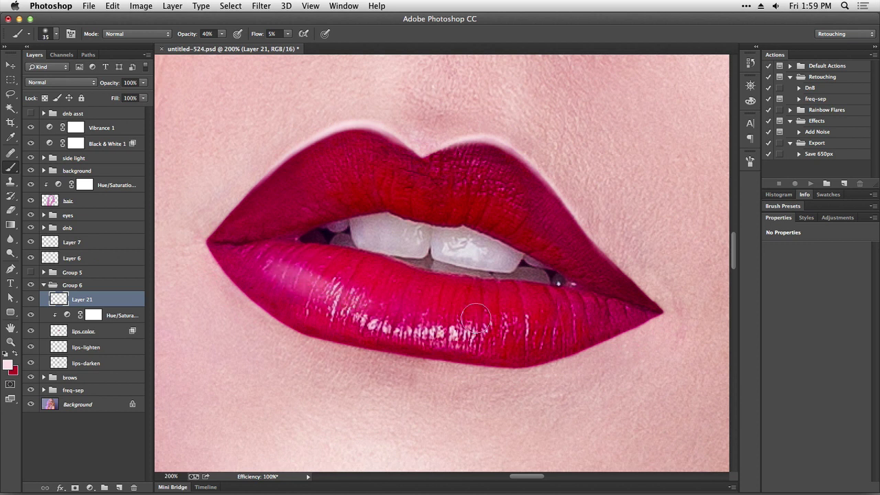
mouse_move(476, 319)
left_mouse_down()
mouse_move(400, 307)
mouse_move(337, 277)
mouse_move(299, 280)
left_mouse_up()
Build up and extend the lower lip's highlight toward its right side using brush sizes from 45 down to 30 px.
key("bracketright")
key("bracketright")
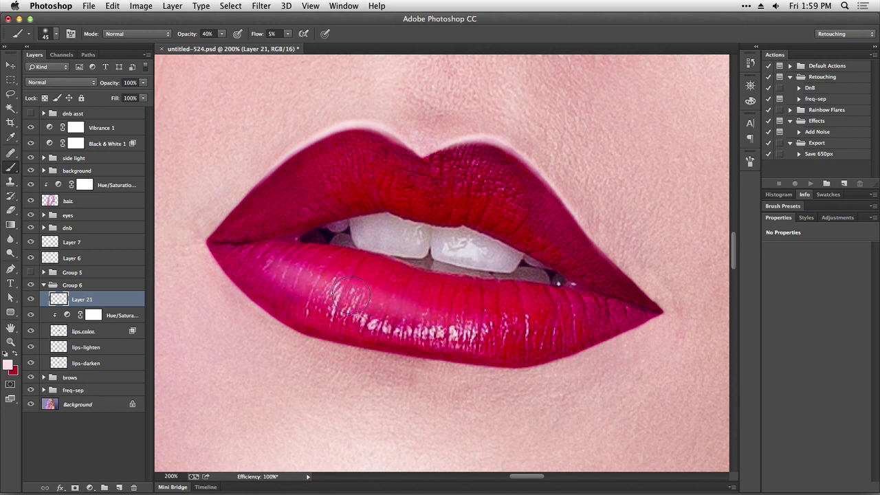
left_click_drag(350, 296, 524, 321)
key("bracketleft")
mouse_move(460, 326)
left_mouse_down()
mouse_move(578, 326)
mouse_move(409, 302)
mouse_move(320, 264)
mouse_move(419, 318)
mouse_move(464, 329)
mouse_move(595, 313)
mouse_move(572, 314)
left_mouse_up()
key("bracketleft")
key("bracketleft")
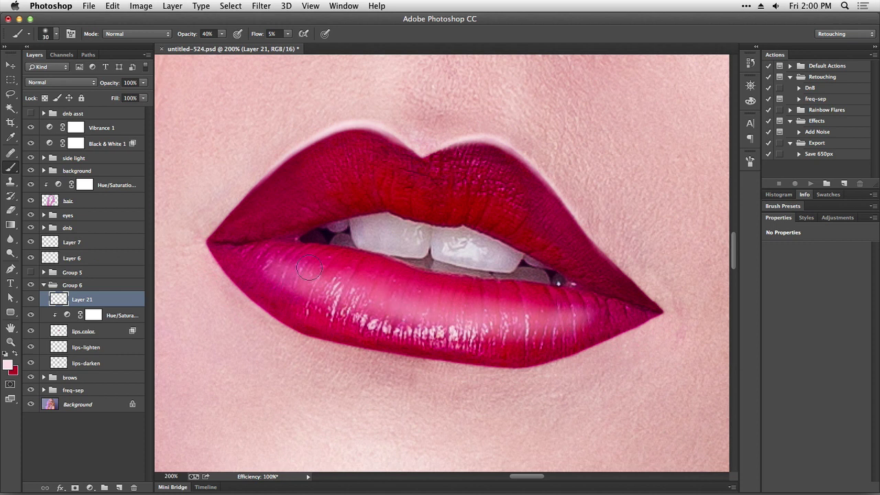
mouse_move(309, 268)
left_mouse_down()
mouse_move(284, 251)
mouse_move(272, 266)
mouse_move(253, 245)
mouse_move(277, 266)
mouse_move(459, 333)
left_mouse_up()
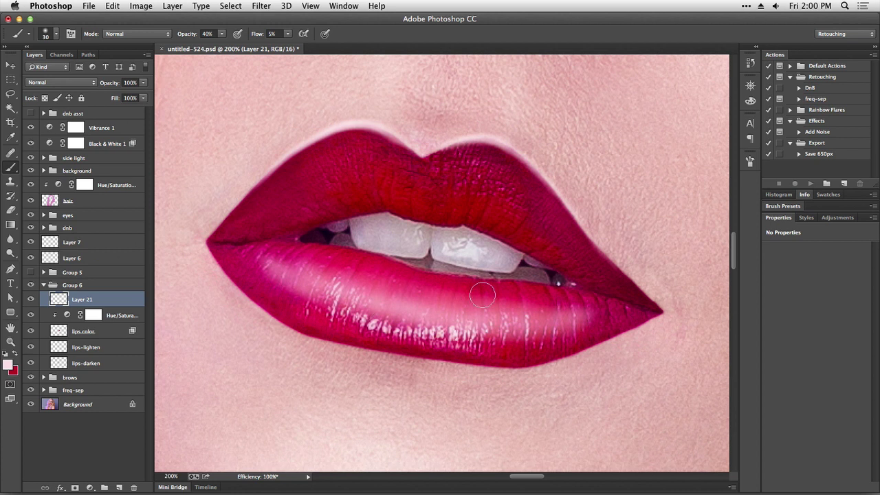
left_click_drag(441, 303, 387, 309)
Sample the skin tone just below the lower lip and darken it to a deep brown as the foreground color.
left_click(380, 353, "alt")
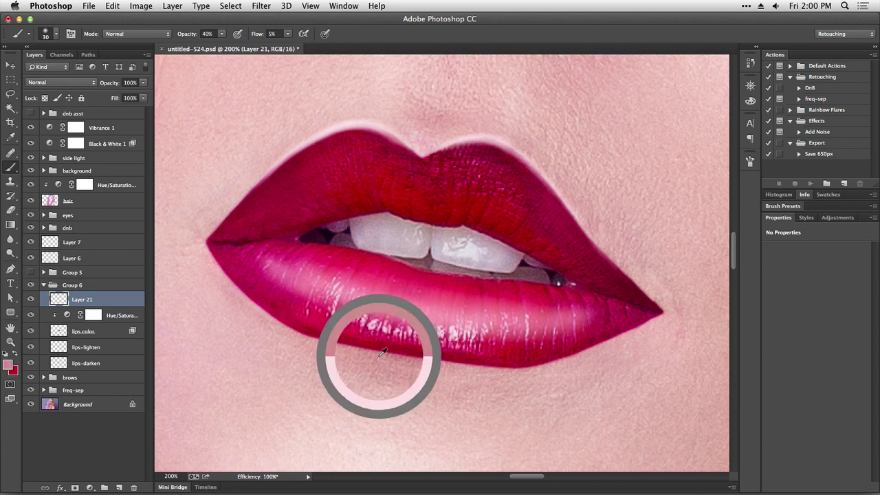
left_click_drag(383, 352, 382, 351)
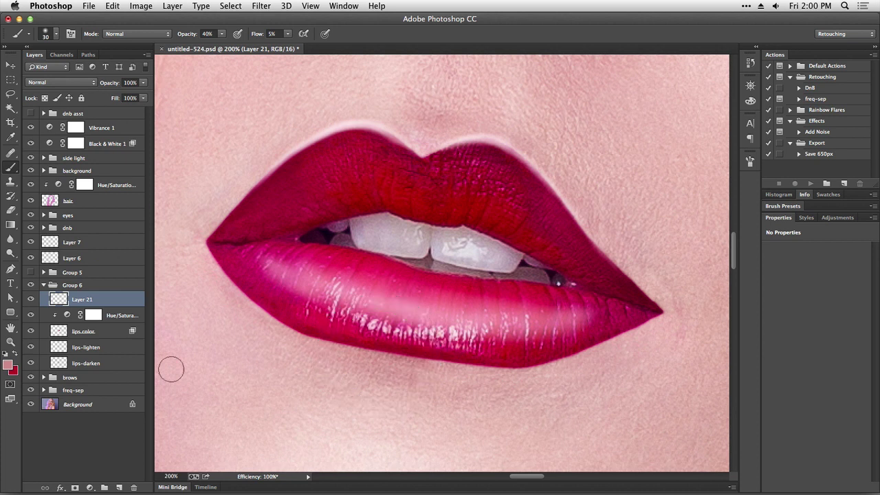
left_click(10, 366)
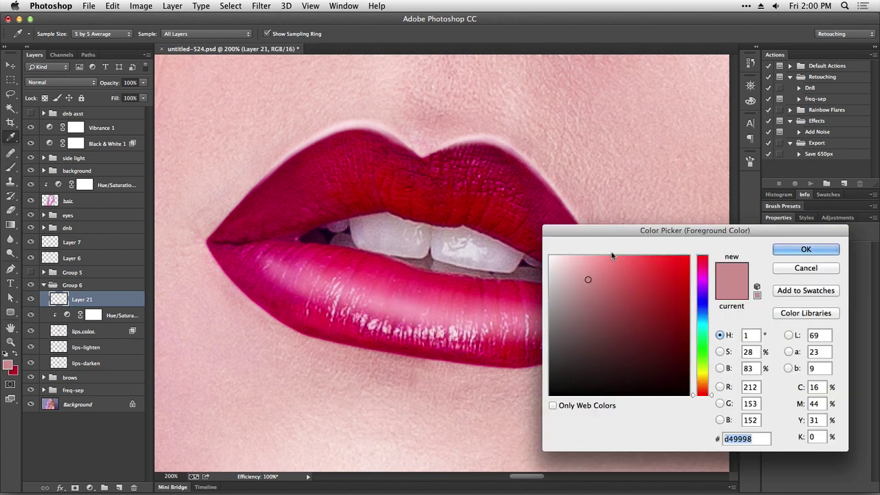
left_click_drag(590, 285, 595, 340)
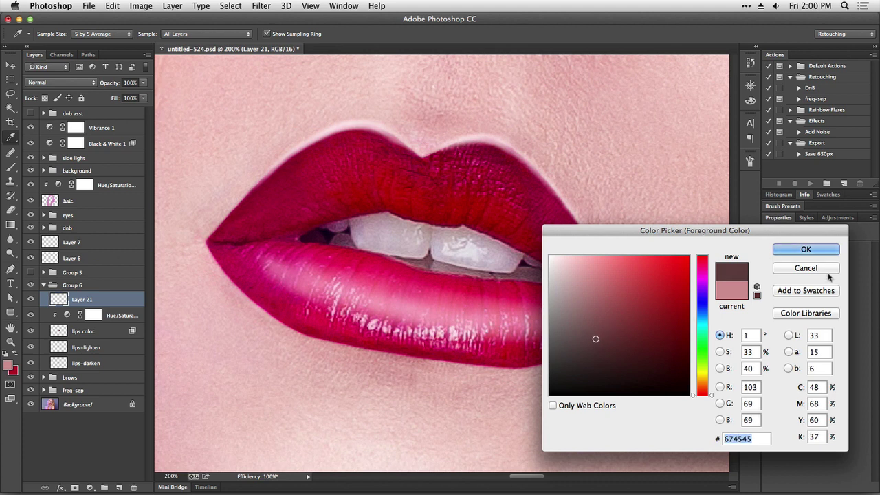
left_click(592, 350)
left_click(796, 249)
key("b")
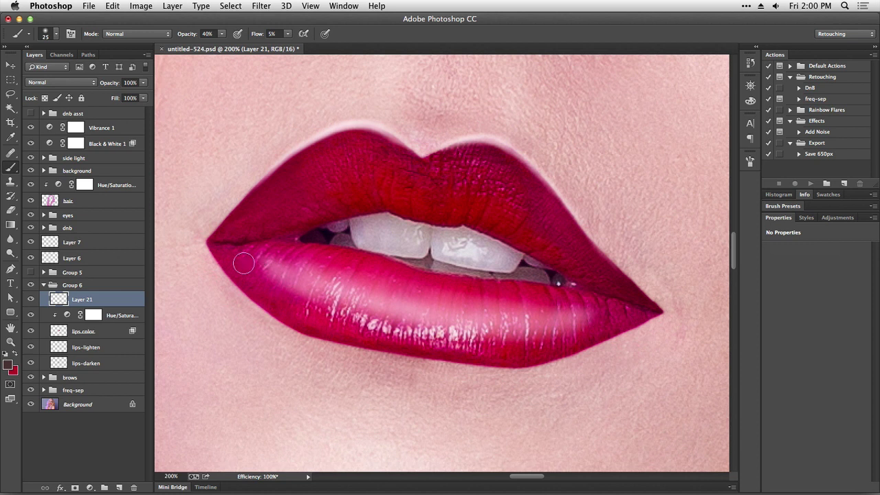
Paint a fine shadow on the skin under the right side of the lower lip with an 8 to 10 px brush.
key("bracketleft")
key("bracketleft")
key("bracketleft")
key("bracketleft")
key("bracketleft")
key("bracketleft")
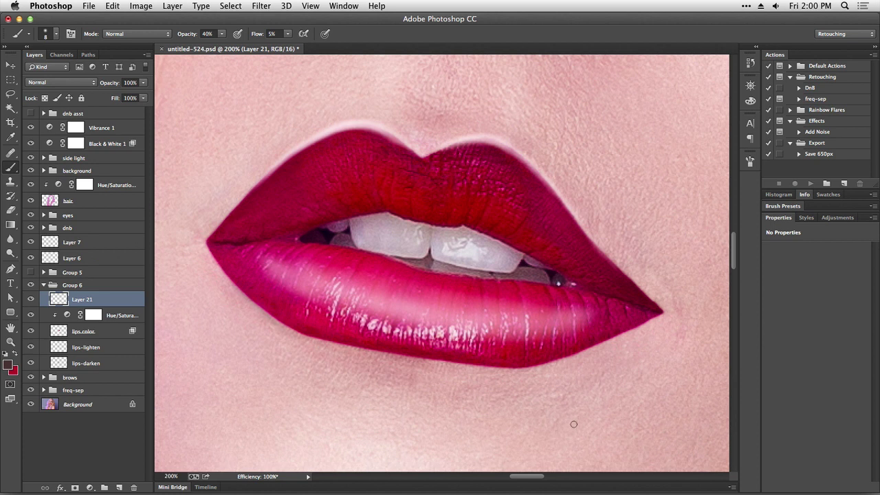
key("bracketright")
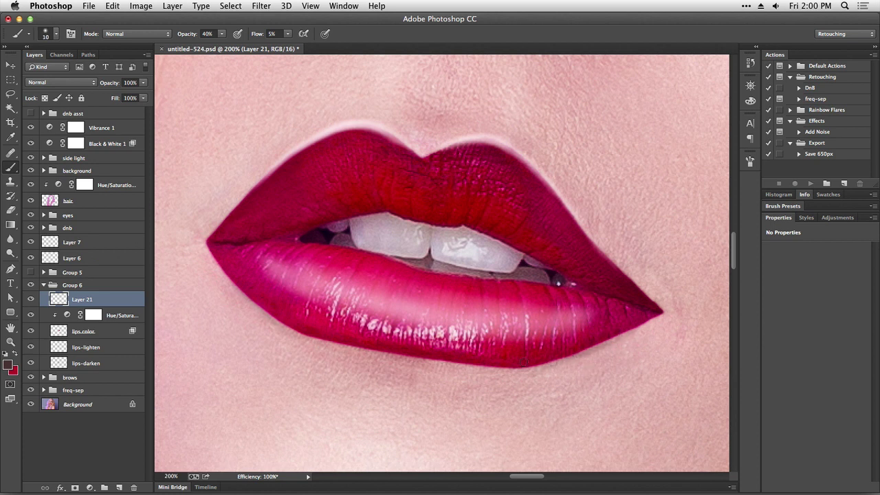
Extend the shadow beneath the lower lip's left side and center with a 15 to 25 px brush.
key("bracketright")
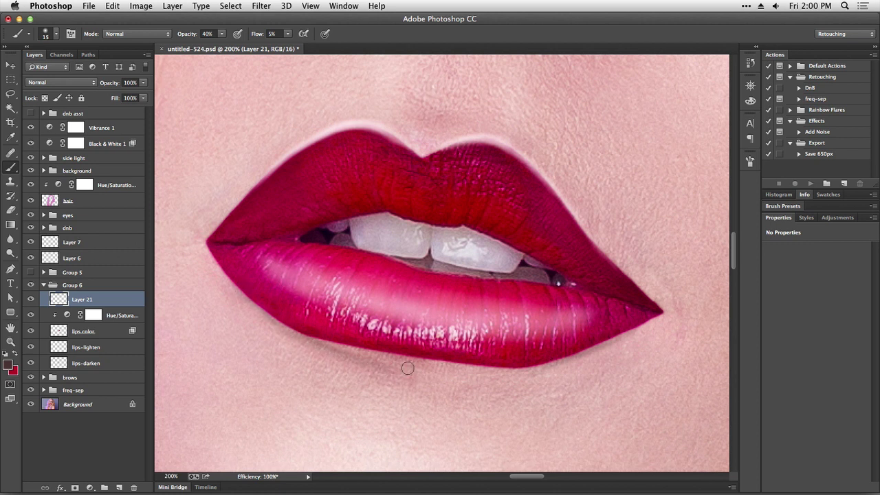
key("bracketright")
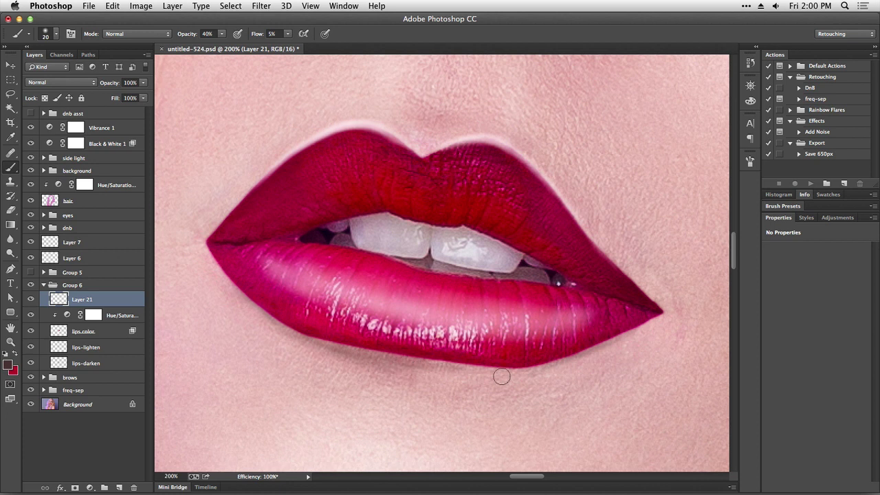
key("bracketright")
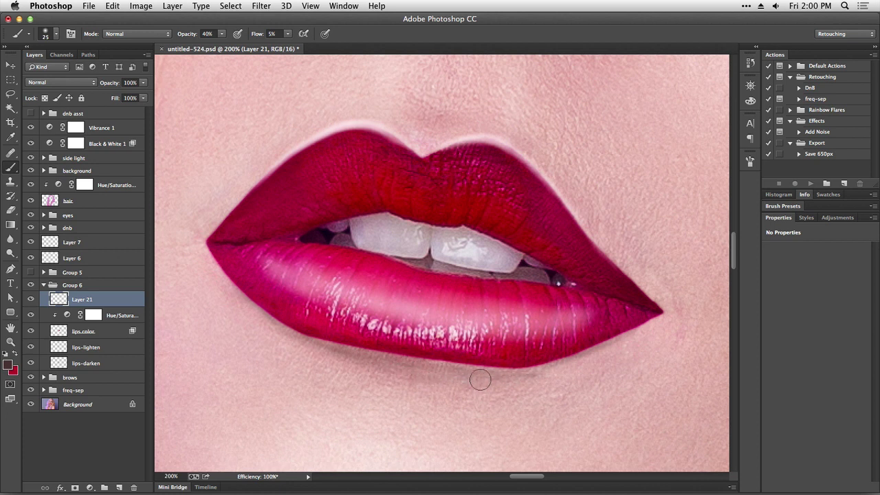
key("bracketleft")
key("bracketleft")
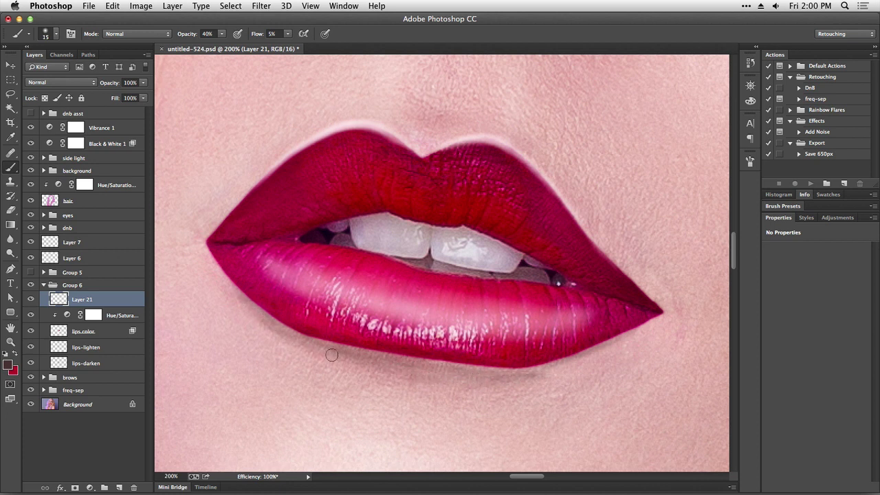
Broaden and soften the shadow under the lower lip's left half with a 30 to 40 px brush.
key("bracketright")
key("bracketright")
key("bracketright")
key("bracketright")
key("bracketright")
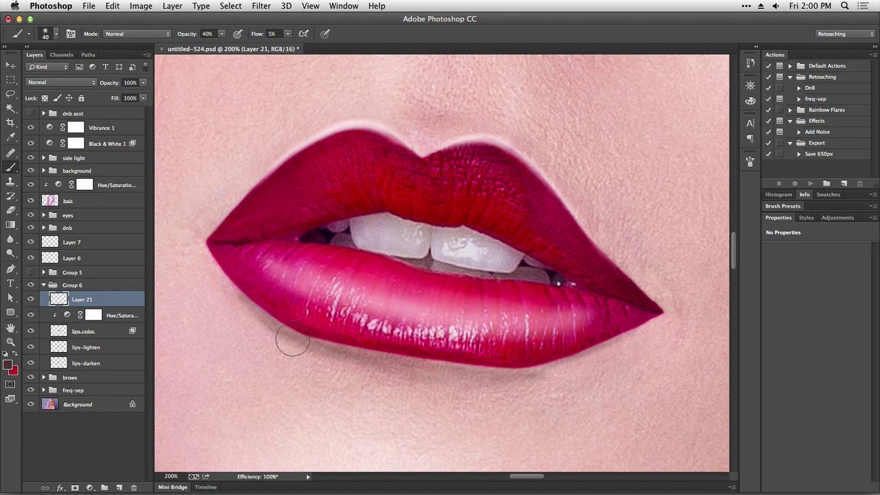
key("bracketleft")
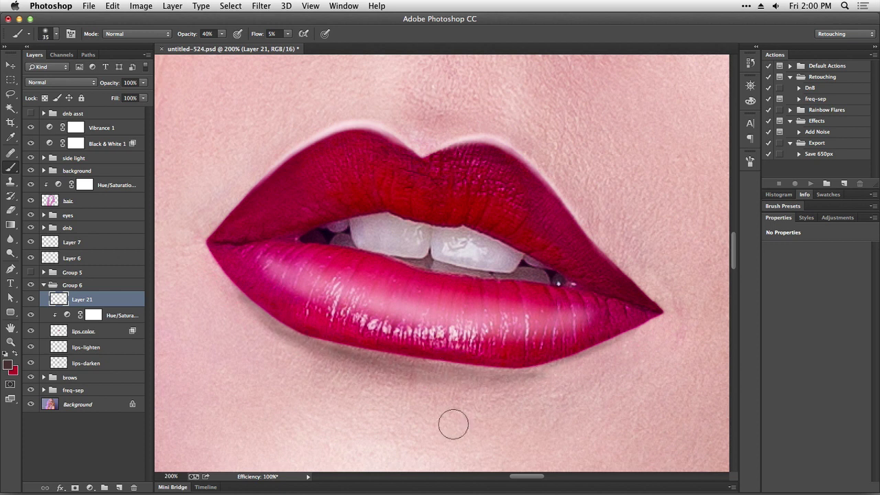
key("bracketleft")
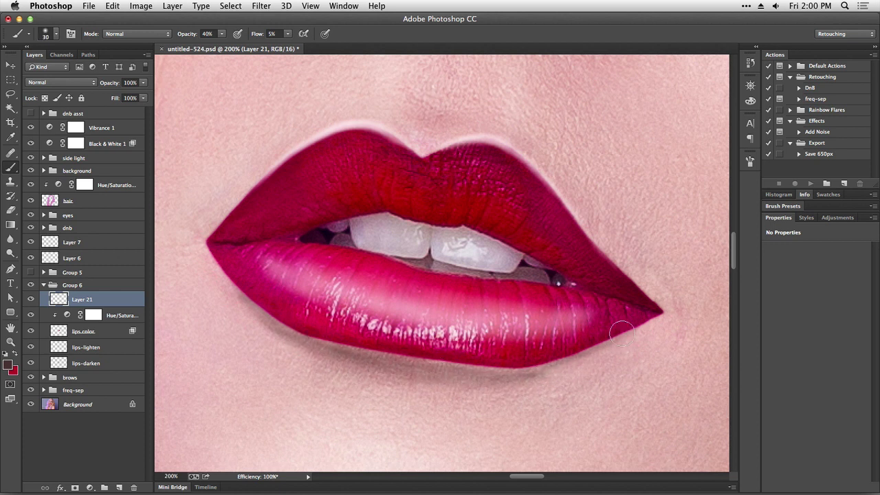
Deepen the shadow close against the lower lip's edge, varying the brush size between 8 and 20 px.
key("bracketleft")
key("bracketleft")
key("bracketleft")
key("bracketleft")
key("bracketleft")
key("bracketleft")
key("bracketleft")
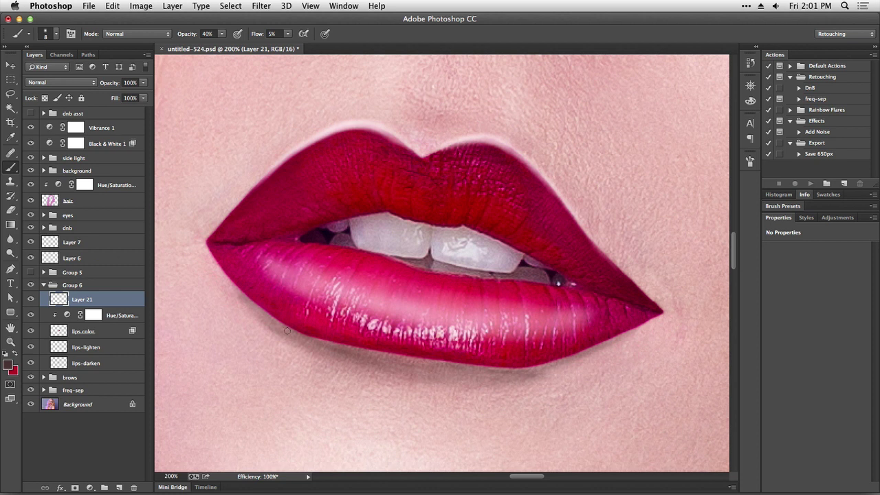
key("bracketright")
key("bracketright")
key("bracketright")
key("bracketleft")
key("bracketleft")
key("bracketleft")
key("bracketright")
key("bracketright")
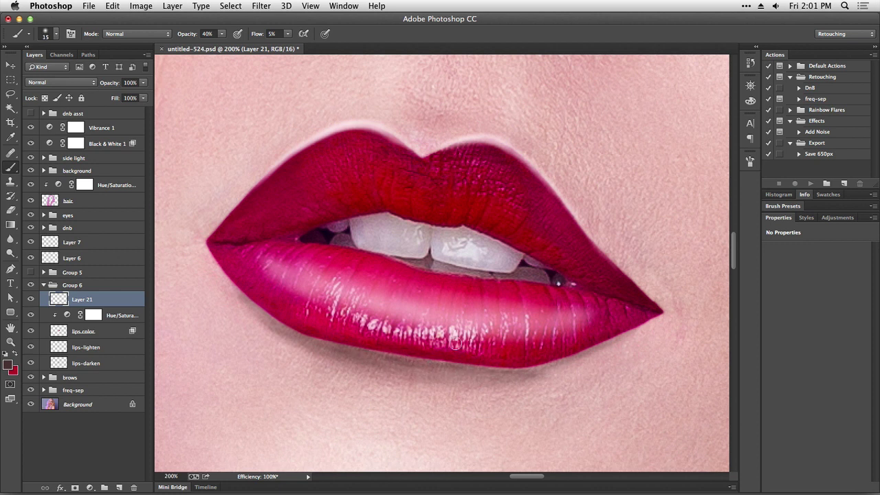
Refine the dark contour along the lower lip's bottom edge with a brush reduced to 7 px.
key("bracketright")
key("bracketright")
key("bracketleft")
key("bracketleft")
key("bracketleft")
key("bracketleft")
key("bracketleft")
key("bracketleft")
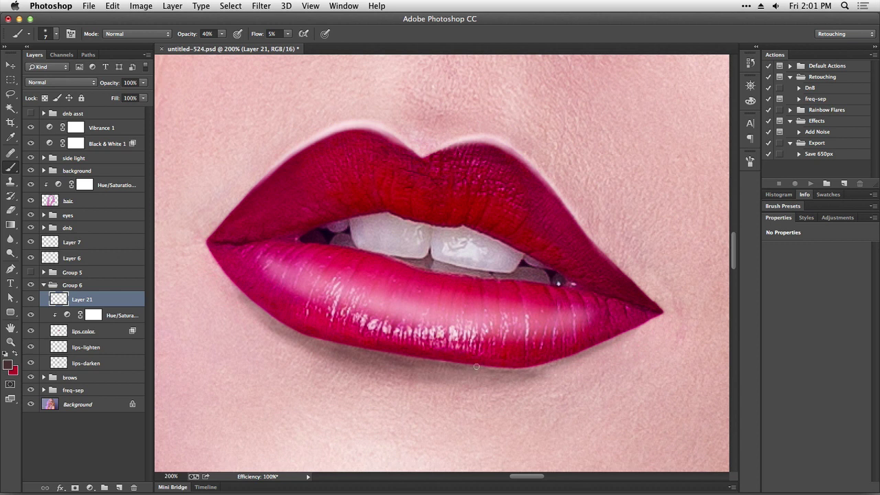
Spread the soft shadow onto the skin farther below the lower lip with a 25 to 35 px brush.
key("bracketright")
key("bracketright")
key("bracketright")
key("bracketright")
key("bracketright")
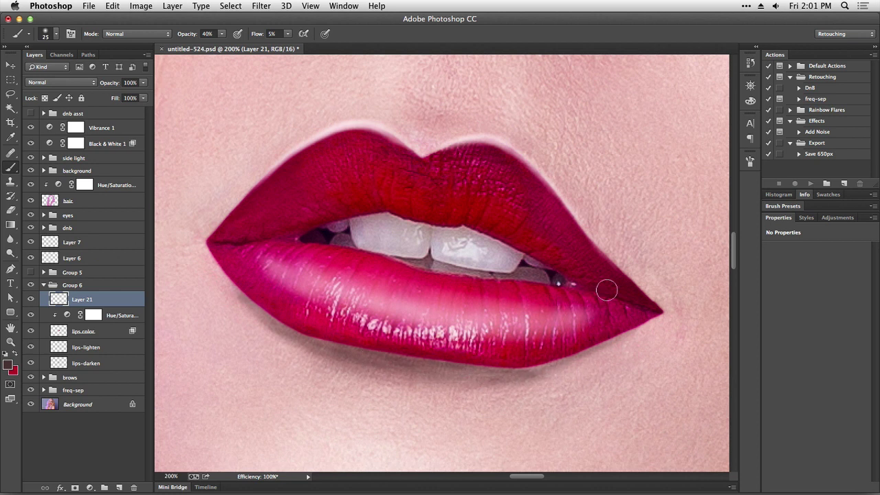
left_click_drag(306, 356, 321, 370)
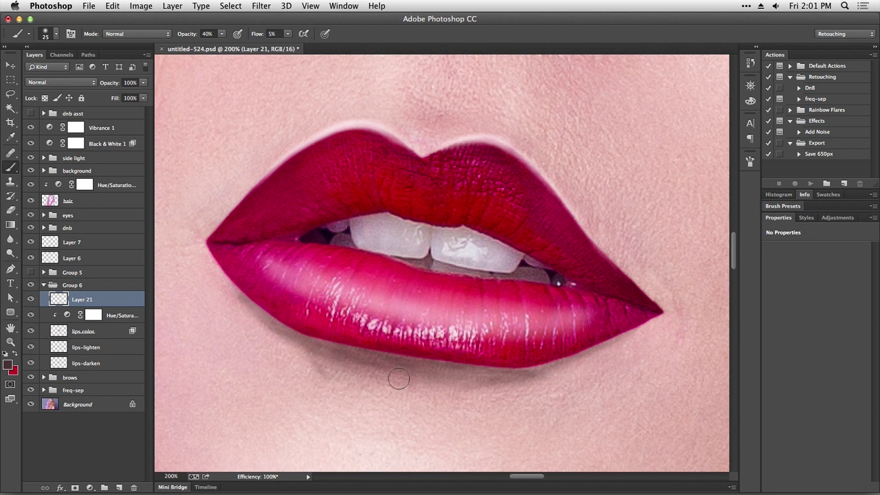
key("bracketright")
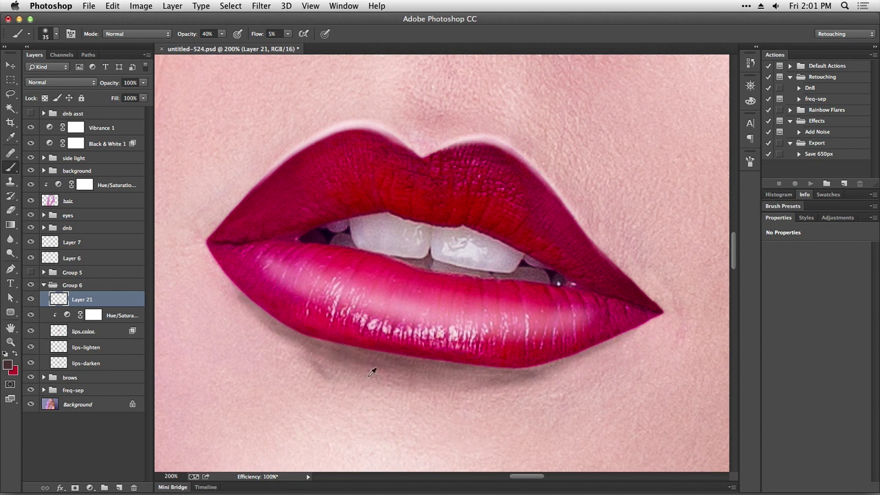
Undo the last shadow strokes below the lower lip and repaint the soft shadow there with a 45 px brush.
key("super+z")
key("super+z")
key("super+z")
key("super+z")
key("super+z")
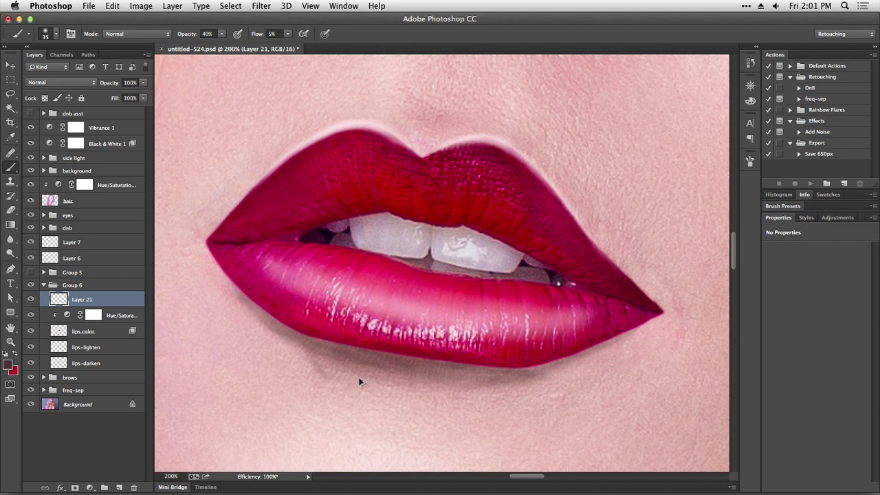
key("super+z")
key("super+z")
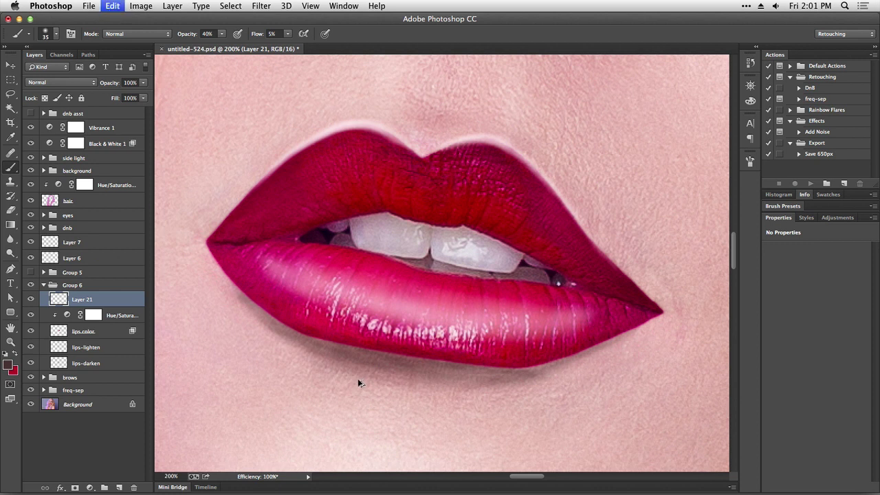
key("bracketright")
mouse_move(373, 370)
left_mouse_down()
mouse_move(474, 373)
mouse_move(291, 351)
mouse_move(518, 374)
mouse_move(359, 366)
mouse_move(472, 377)
mouse_move(458, 375)
mouse_move(543, 377)
left_mouse_up()
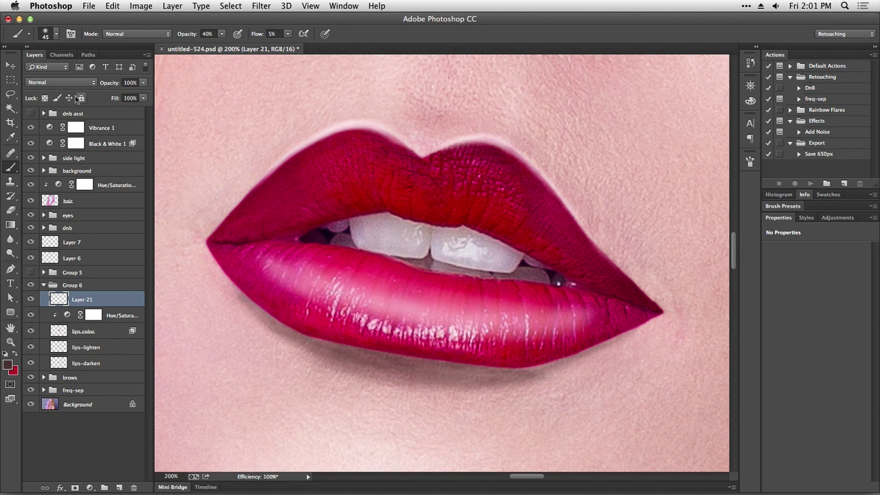
Try the Overlay blend mode on Layer 21, settling on Soft Light.
left_click(81, 83)
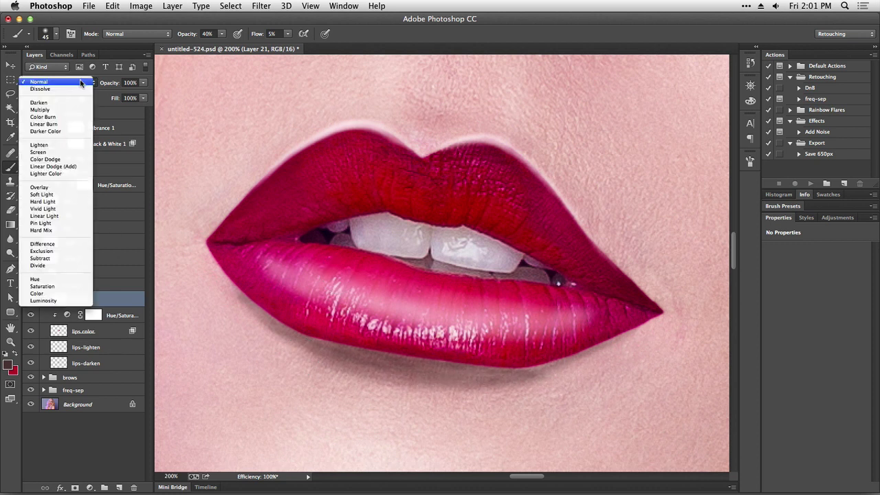
left_click(69, 190)
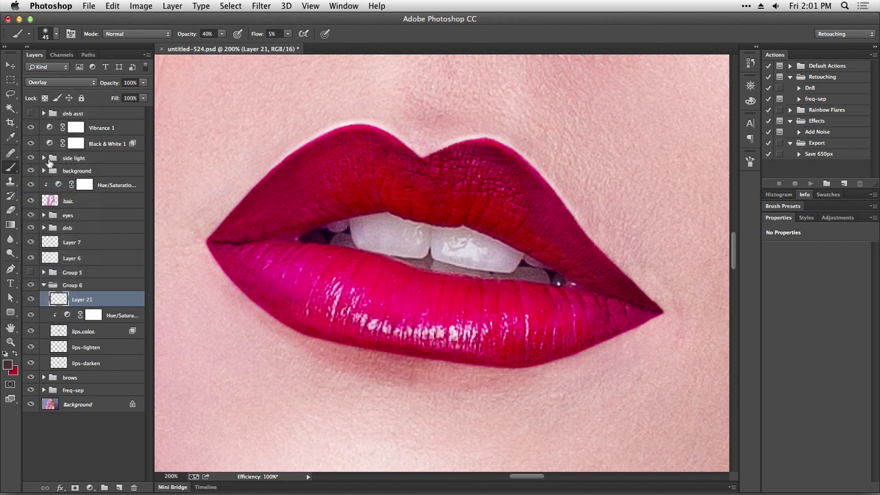
left_click(80, 84)
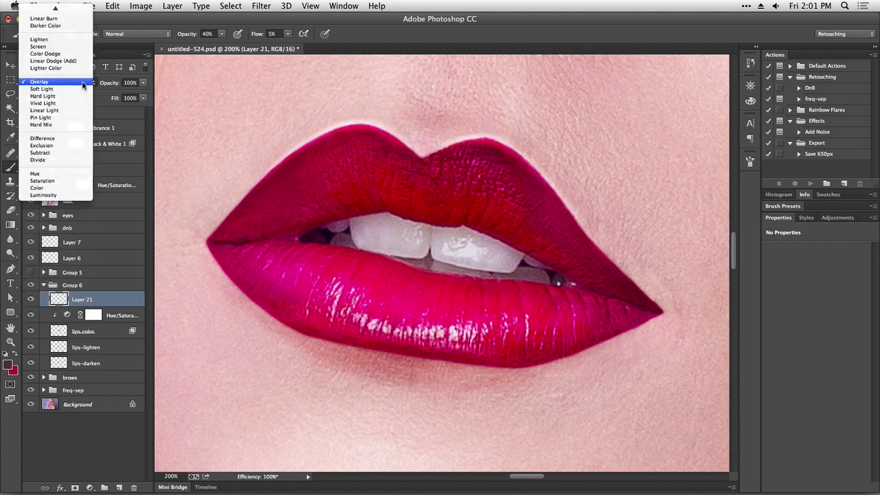
left_click(42, 89)
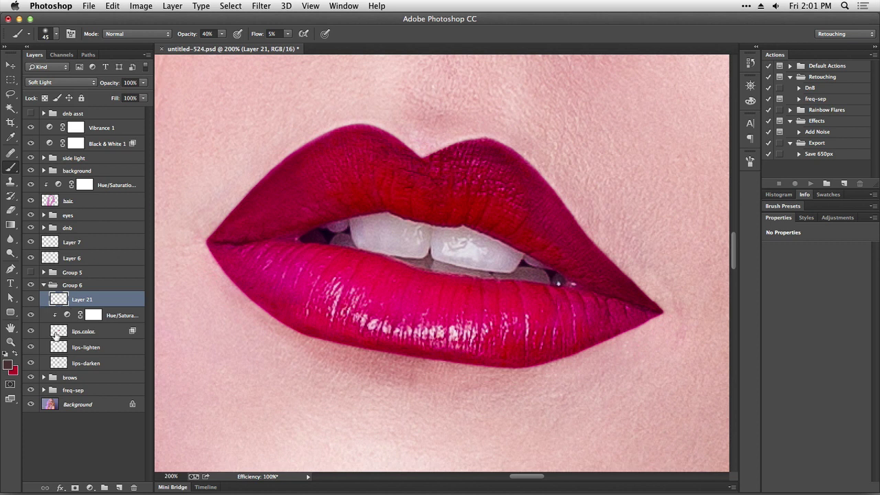
Compare the lips with and without the painted highlights and shadows of Layer 21, leaving the layer visible.
left_click(32, 301)
left_click(32, 301)
left_click(32, 301)
left_click(32, 301)
left_click(31, 300)
left_click(31, 301)
left_click(31, 300)
left_click(32, 300)
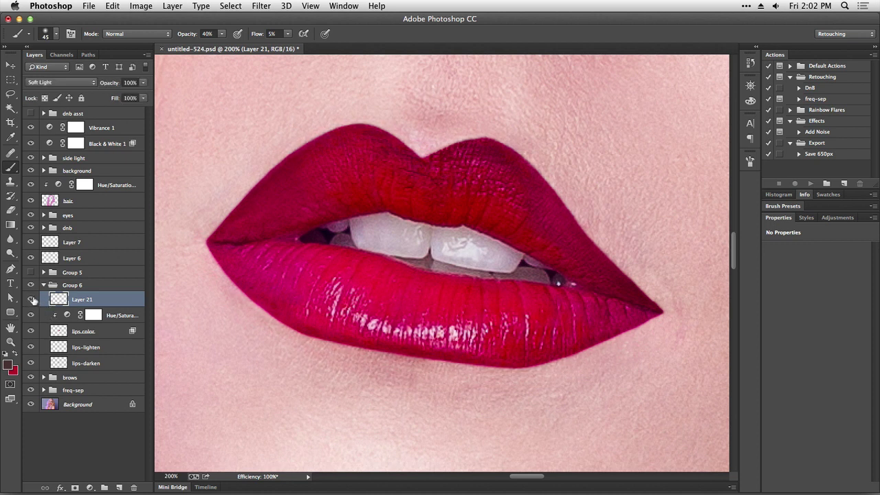
left_click(32, 301)
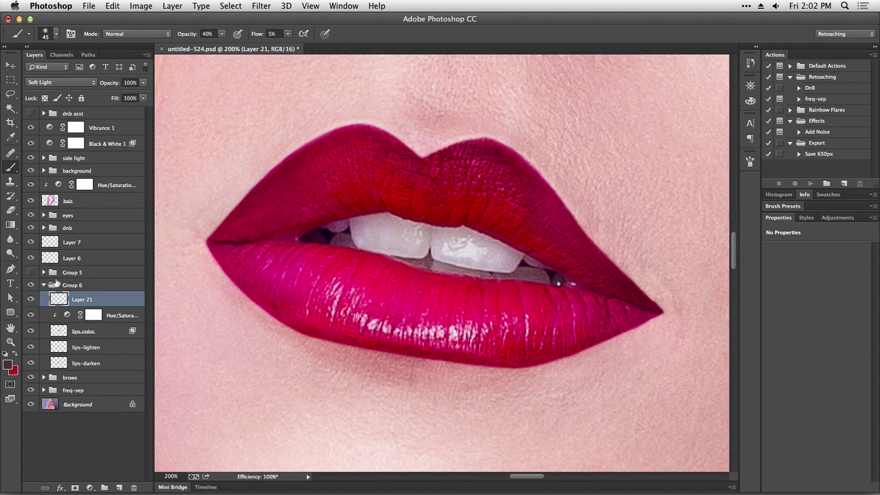
Examine the whole portrait at 33.3% with and without the lip retouching in Group 6.
key("super+minus")
key("super+minus")
key("super+minus")
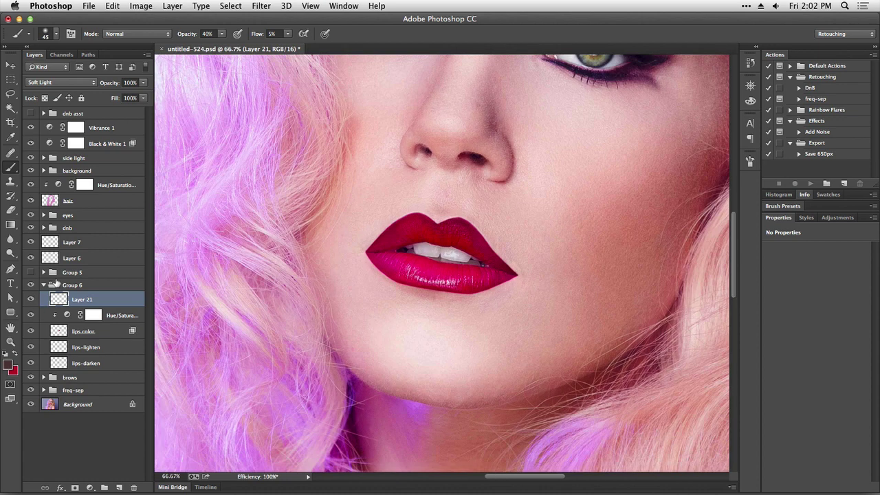
key("super+minus")
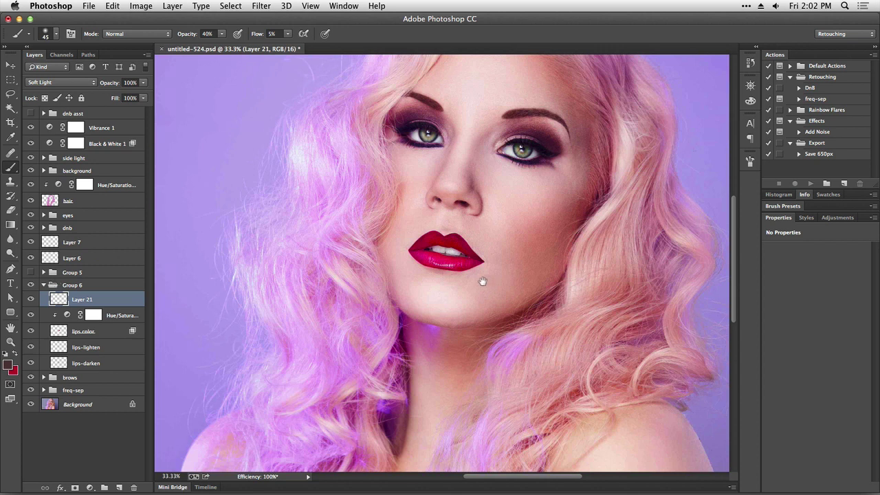
scroll(481, 281, "up", 3)
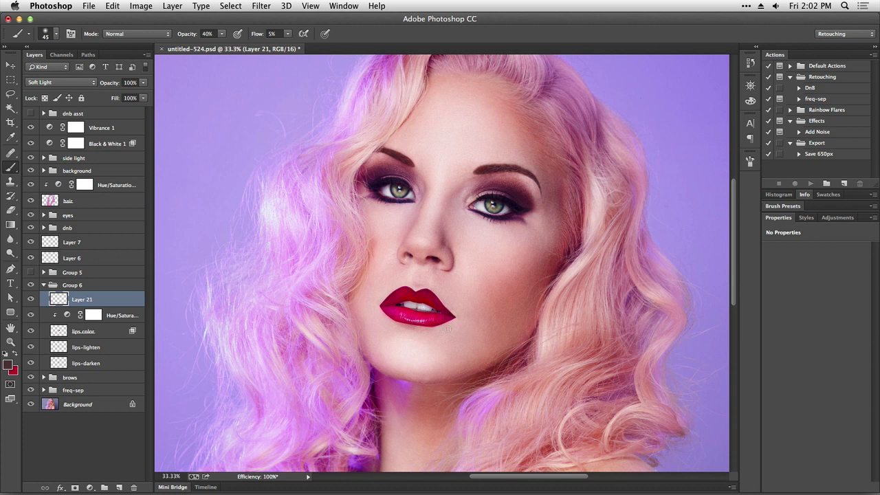
left_click(31, 285)
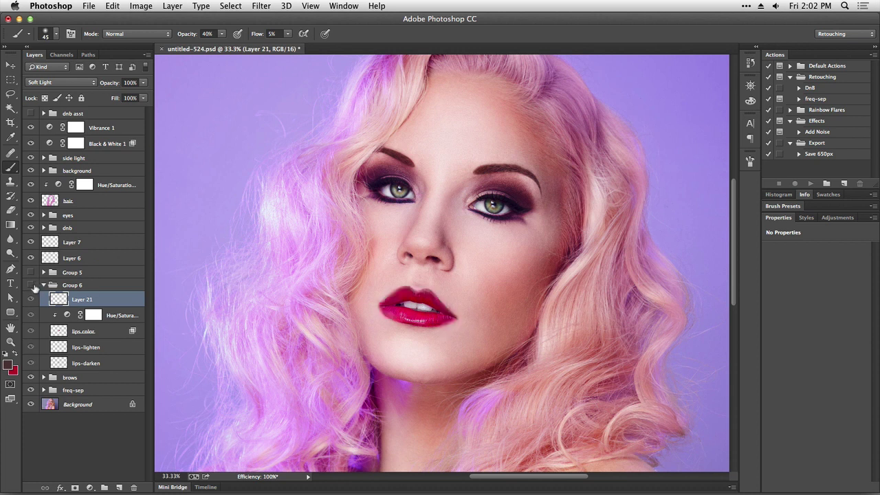
left_click(31, 286)
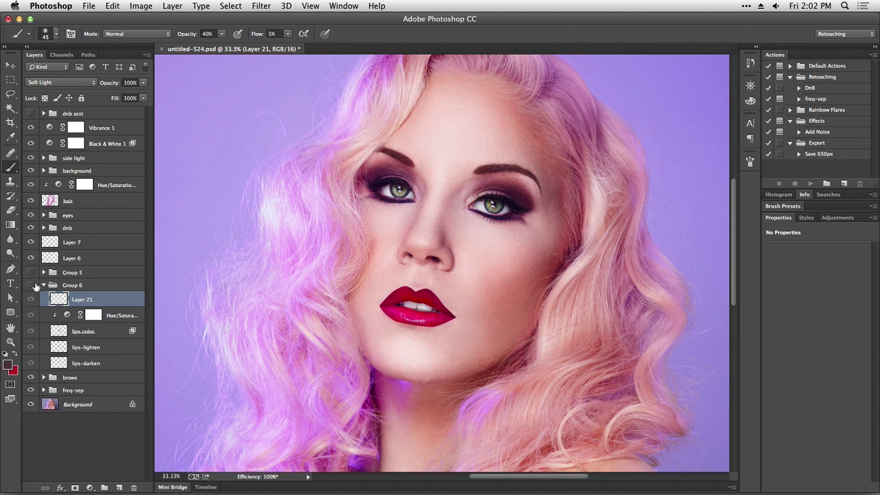
left_click(31, 285)
left_click(30, 286)
Examine the face at 66.7% with the brows group and Group 6 each hidden and shown again.
key("super+equal")
key("super+equal")
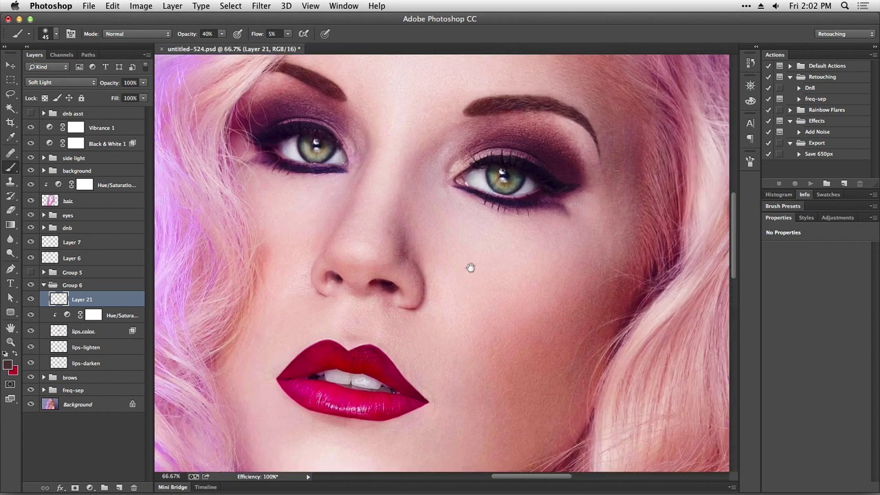
left_click_drag(470, 268, 451, 270)
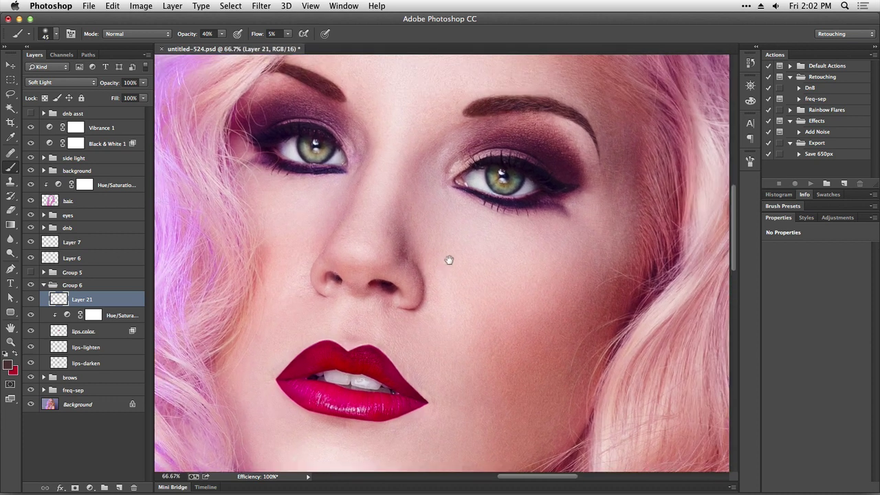
left_click(30, 379)
left_click(29, 378)
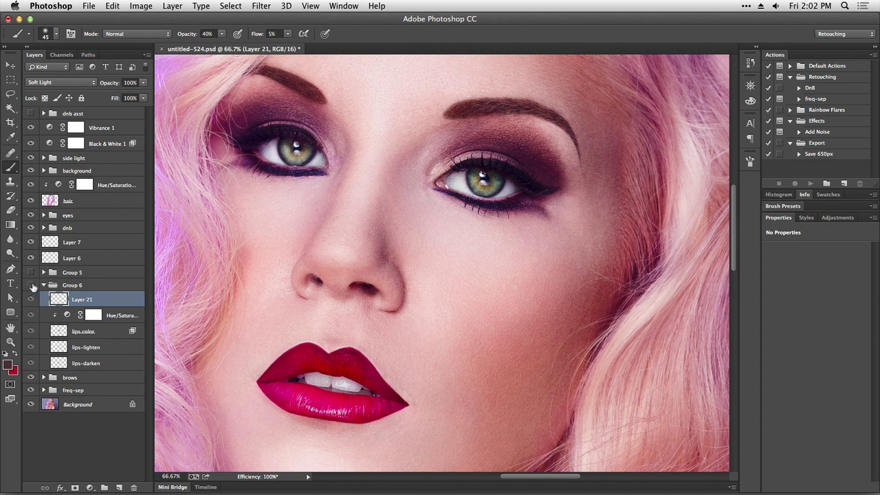
left_click(31, 285)
left_click(31, 285)
left_click(745, 5)
left_click(750, 18)
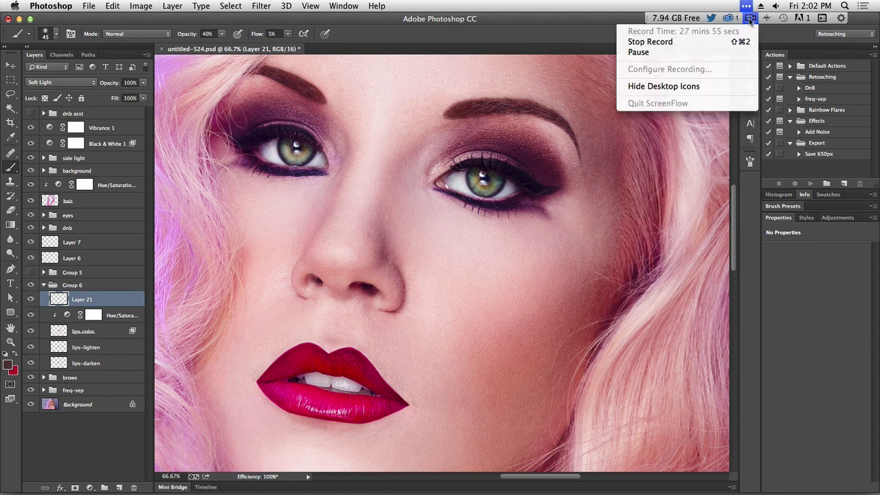
left_click(733, 37)
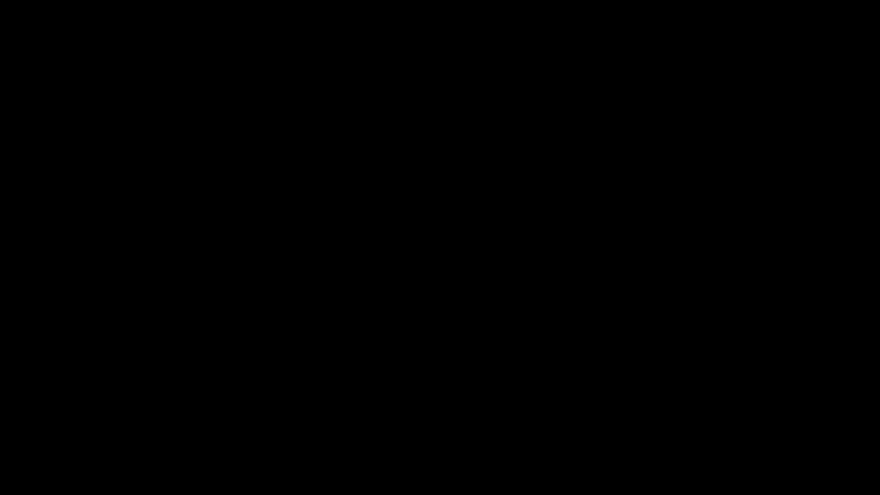